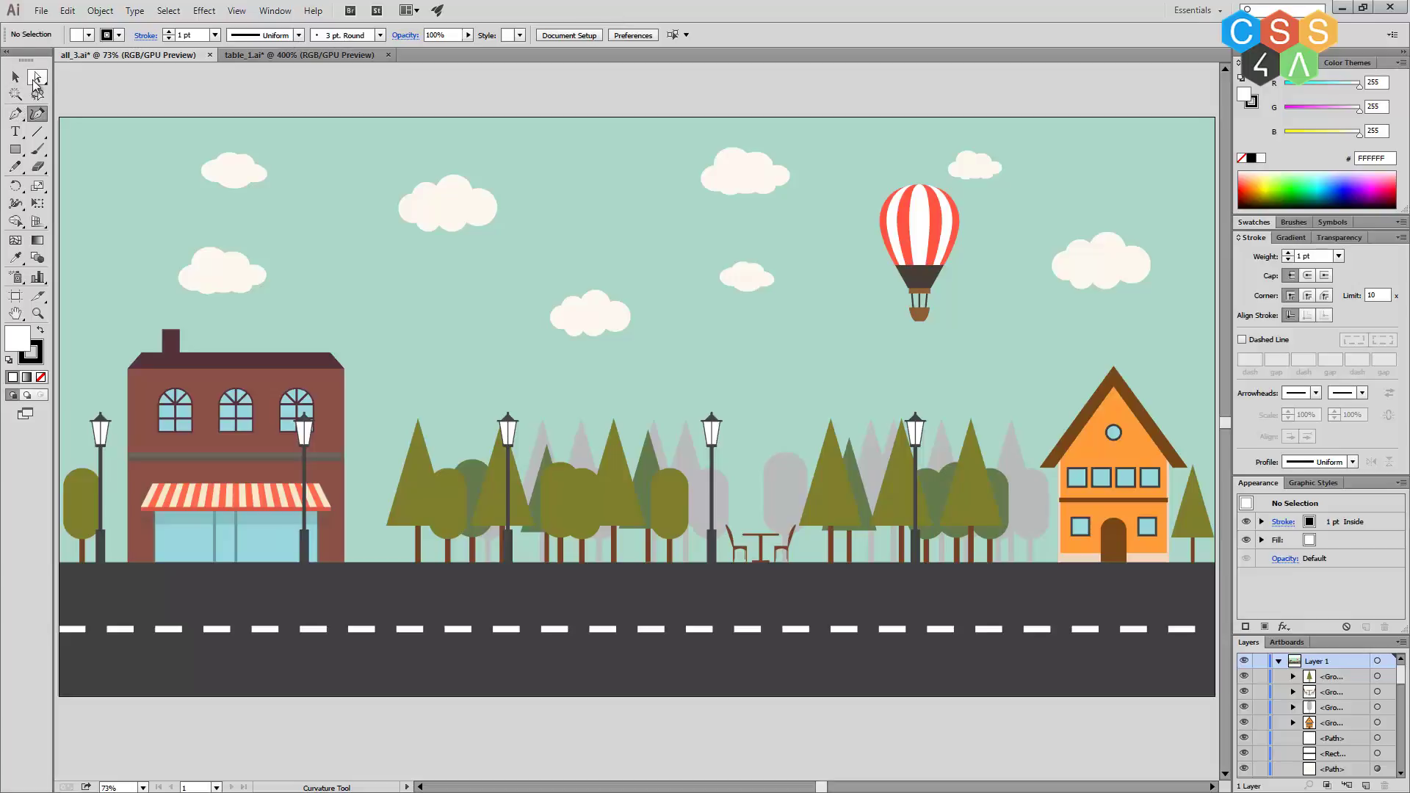
Create a new blank document and draw a rectangle near the page centre.
{"action": "left_click", "coordinate": [41, 10]}
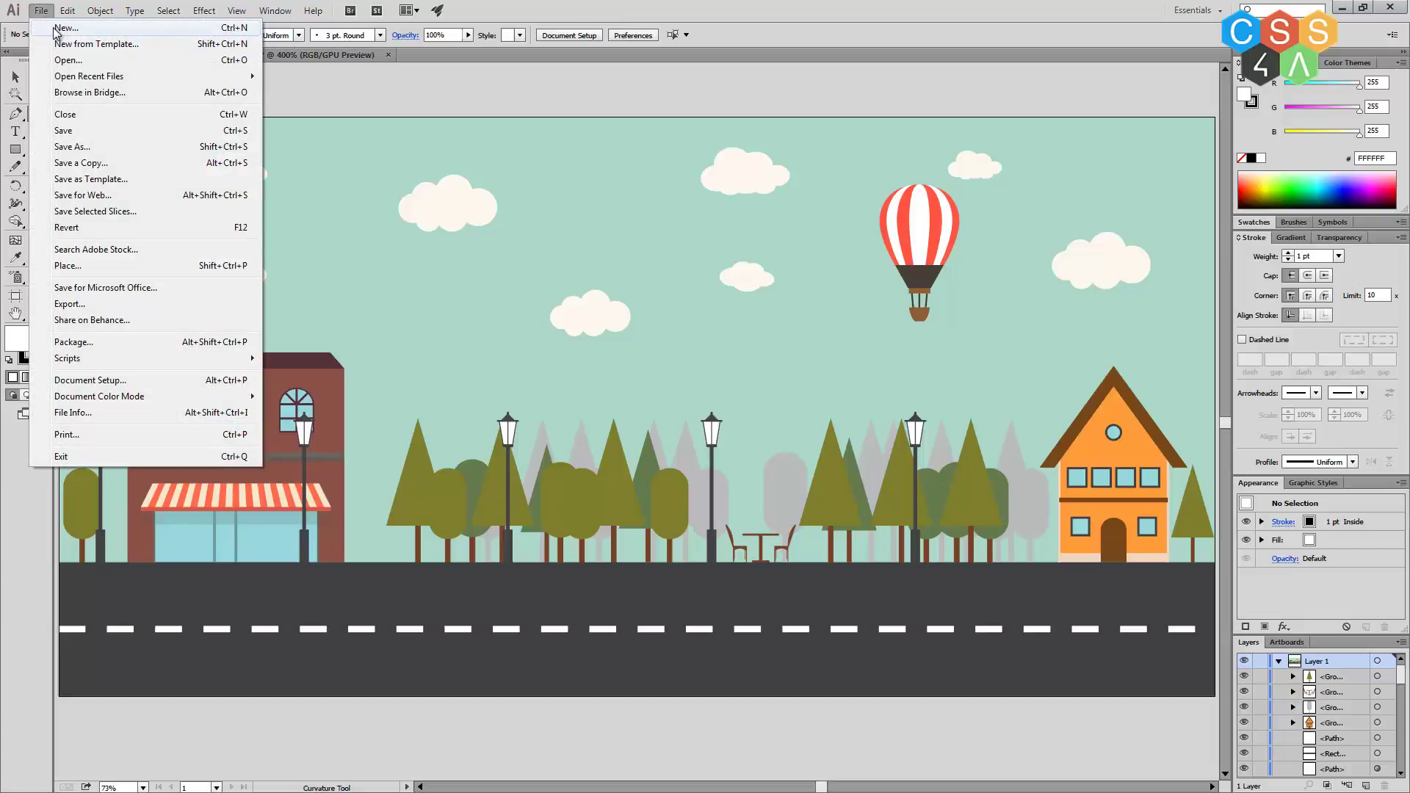
{"action": "left_click", "coordinate": [57, 29]}
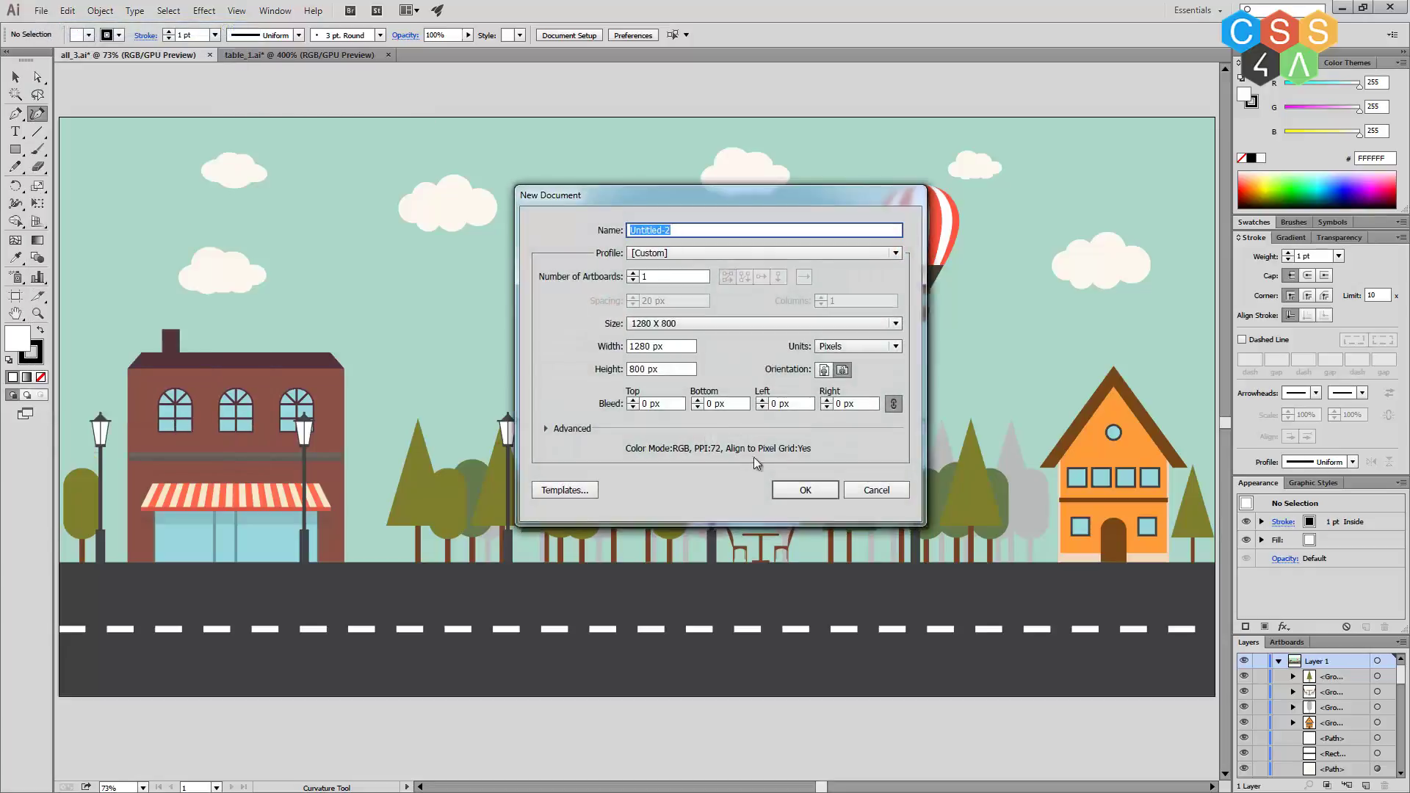
{"action": "left_click", "coordinate": [813, 494]}
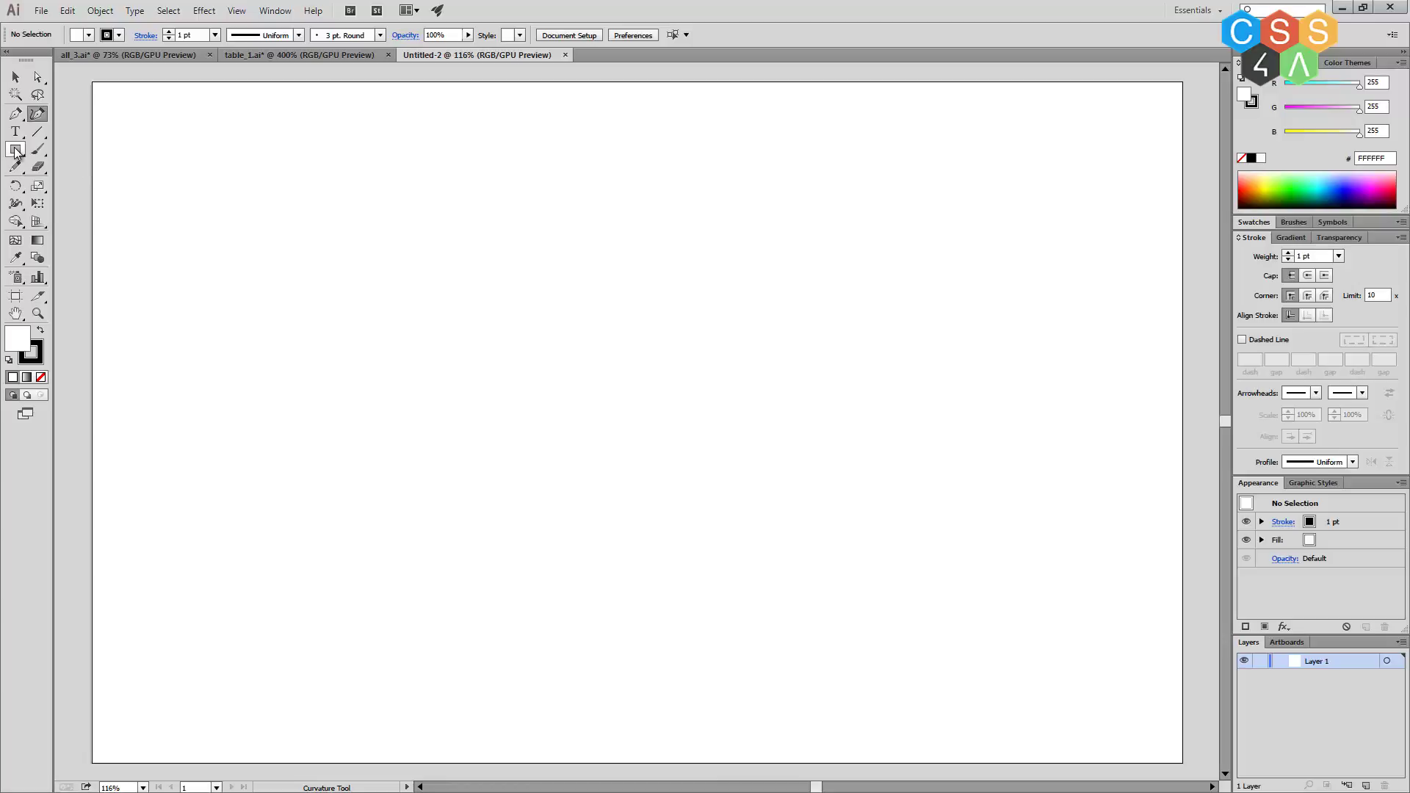
{"action": "left_click", "coordinate": [15, 151]}
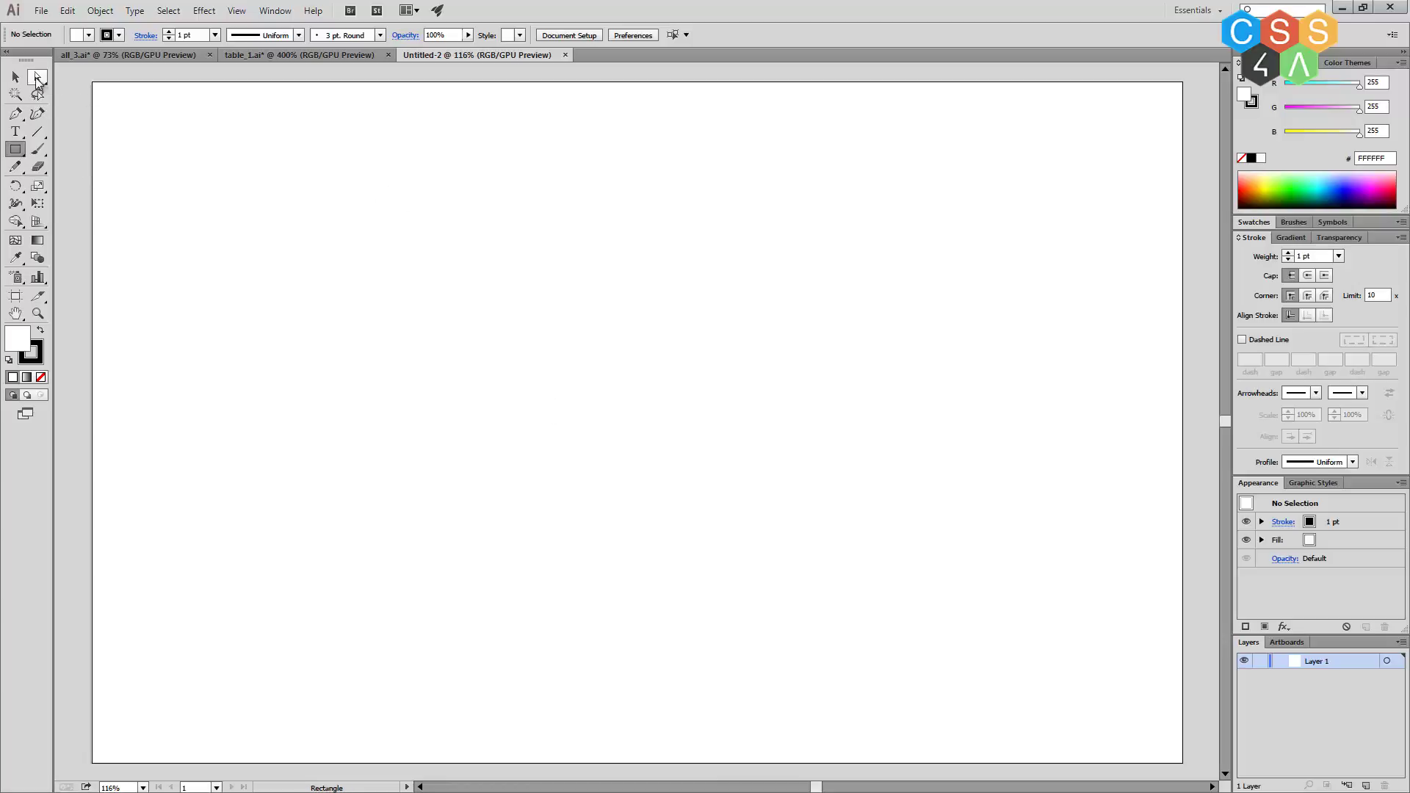
{"action": "left_click_drag", "start_coordinate": [483, 253], "coordinate": [691, 482]}
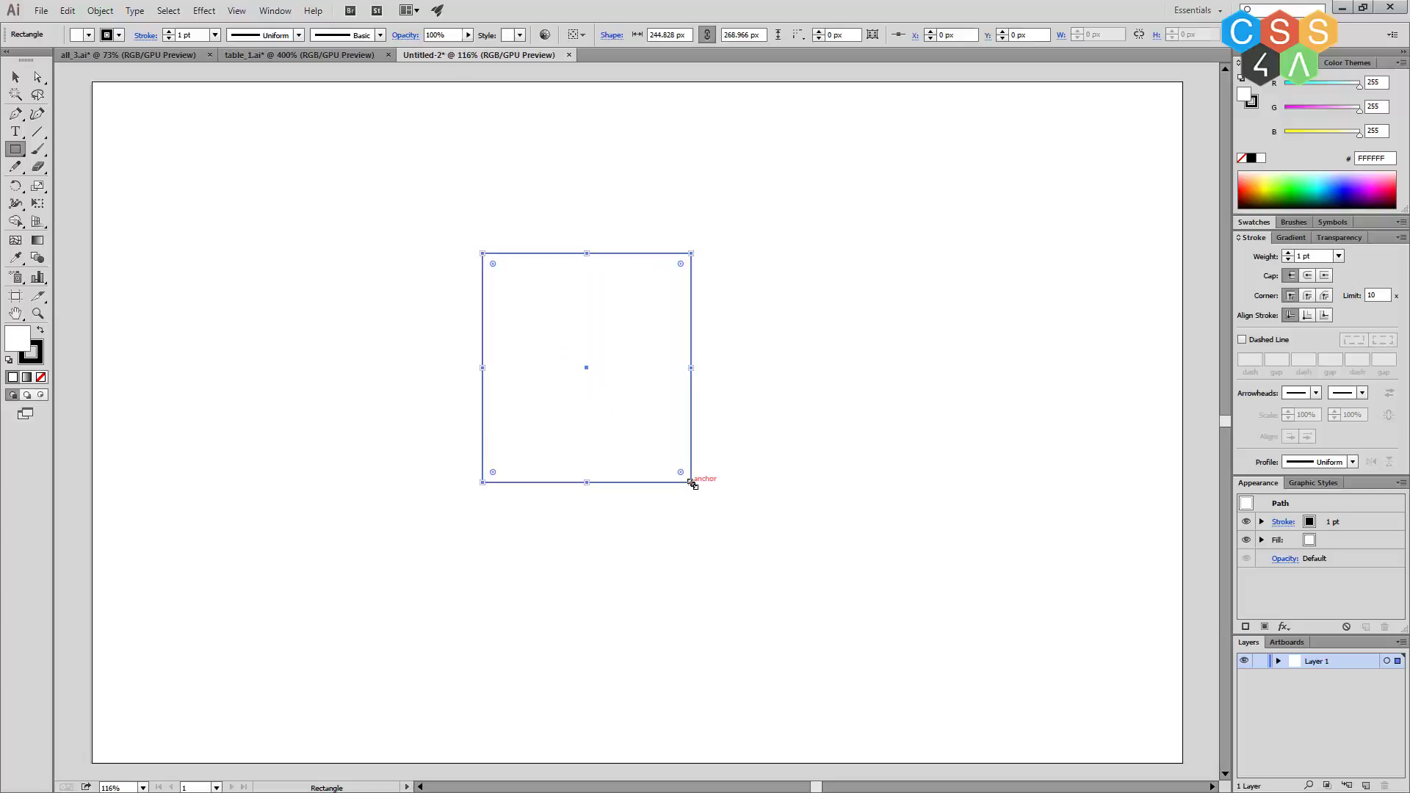
Round only the rectangle's top-right corner fully into a quarter-circle arc.
{"action": "left_click", "coordinate": [37, 77]}
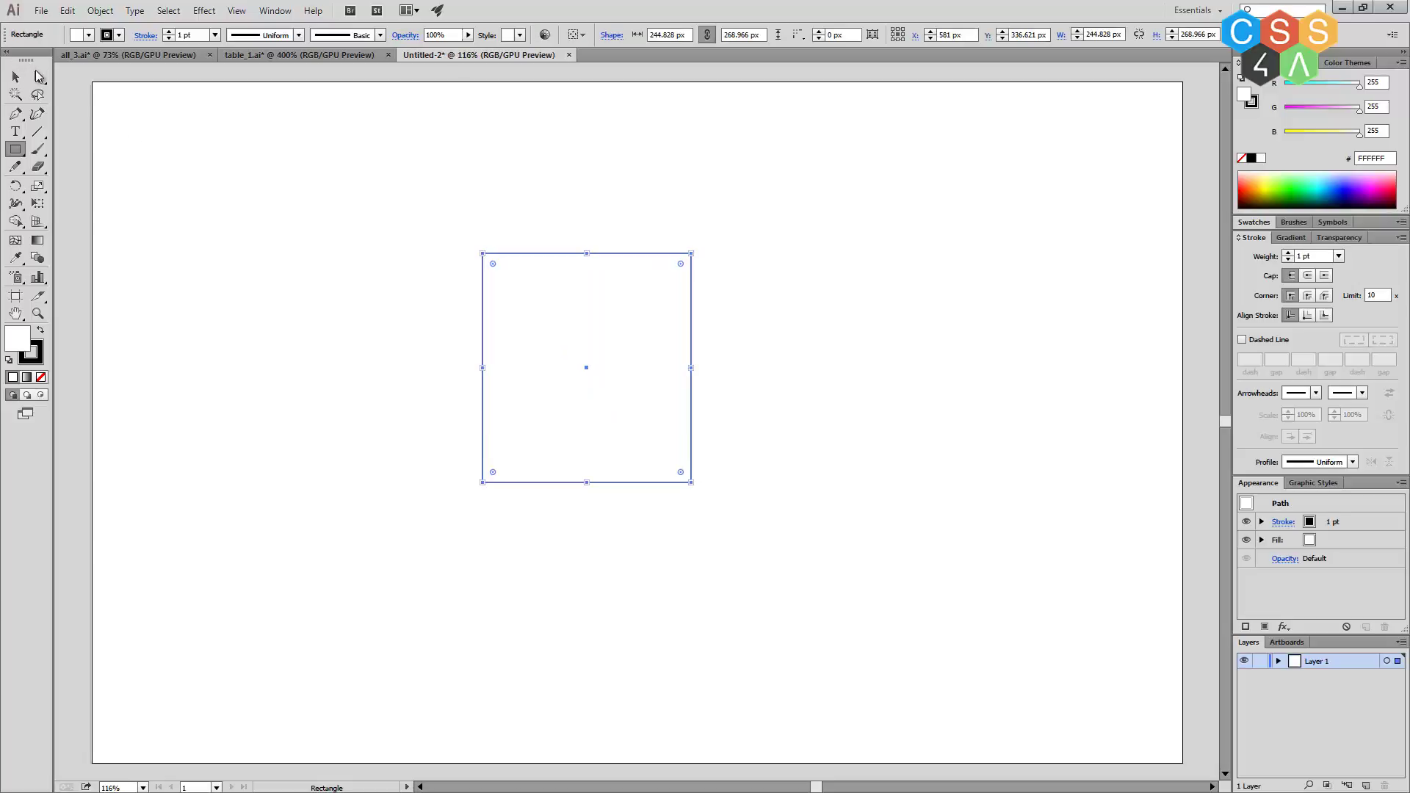
{"action": "left_click", "coordinate": [462, 222]}
{"action": "left_click_drag", "start_coordinate": [445, 210], "coordinate": [783, 561]}
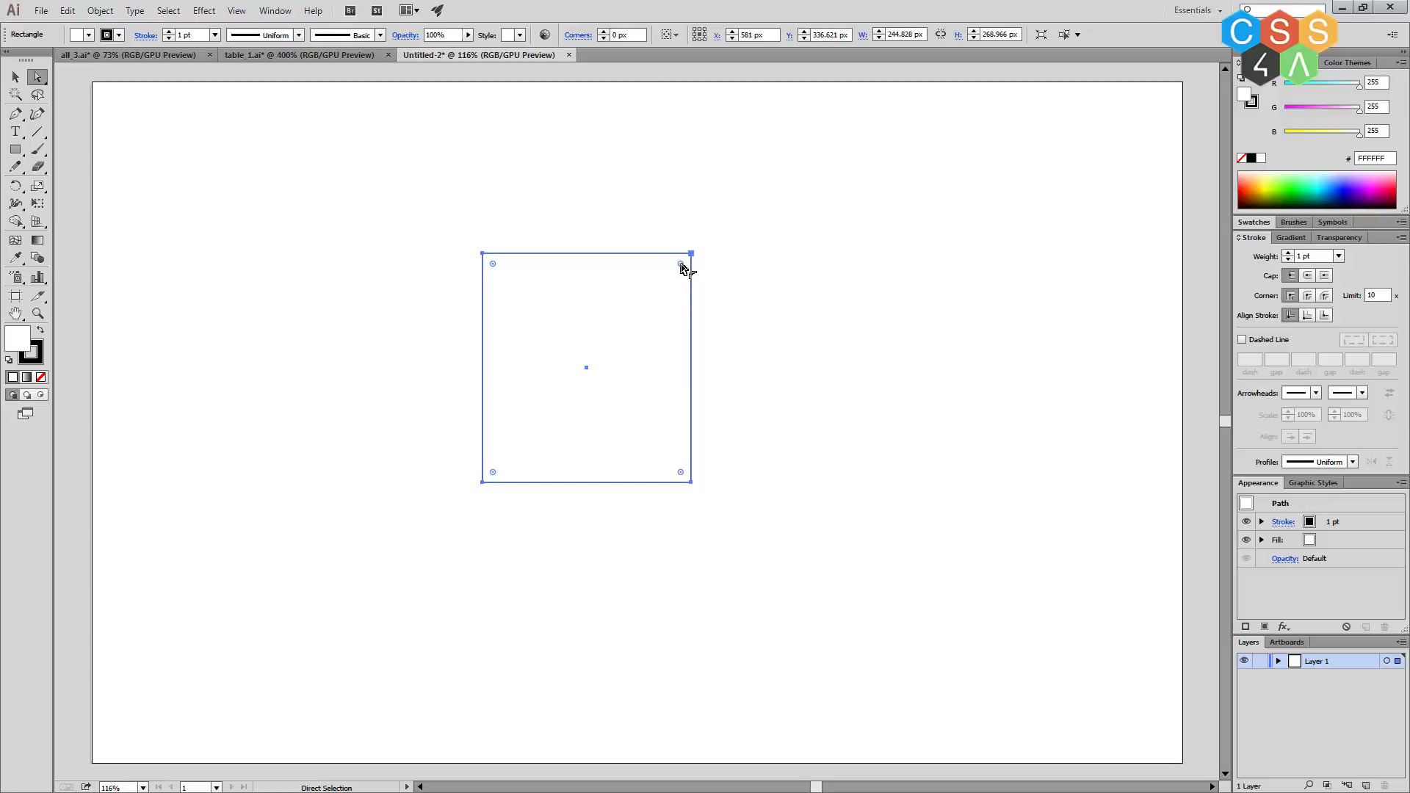
{"action": "mouse_move", "coordinate": [680, 264]}
{"action": "left_mouse_down"}
{"action": "mouse_move", "coordinate": [624, 301]}
{"action": "mouse_move", "coordinate": [764, 224]}
{"action": "left_mouse_up"}
{"action": "left_click", "coordinate": [800, 360]}
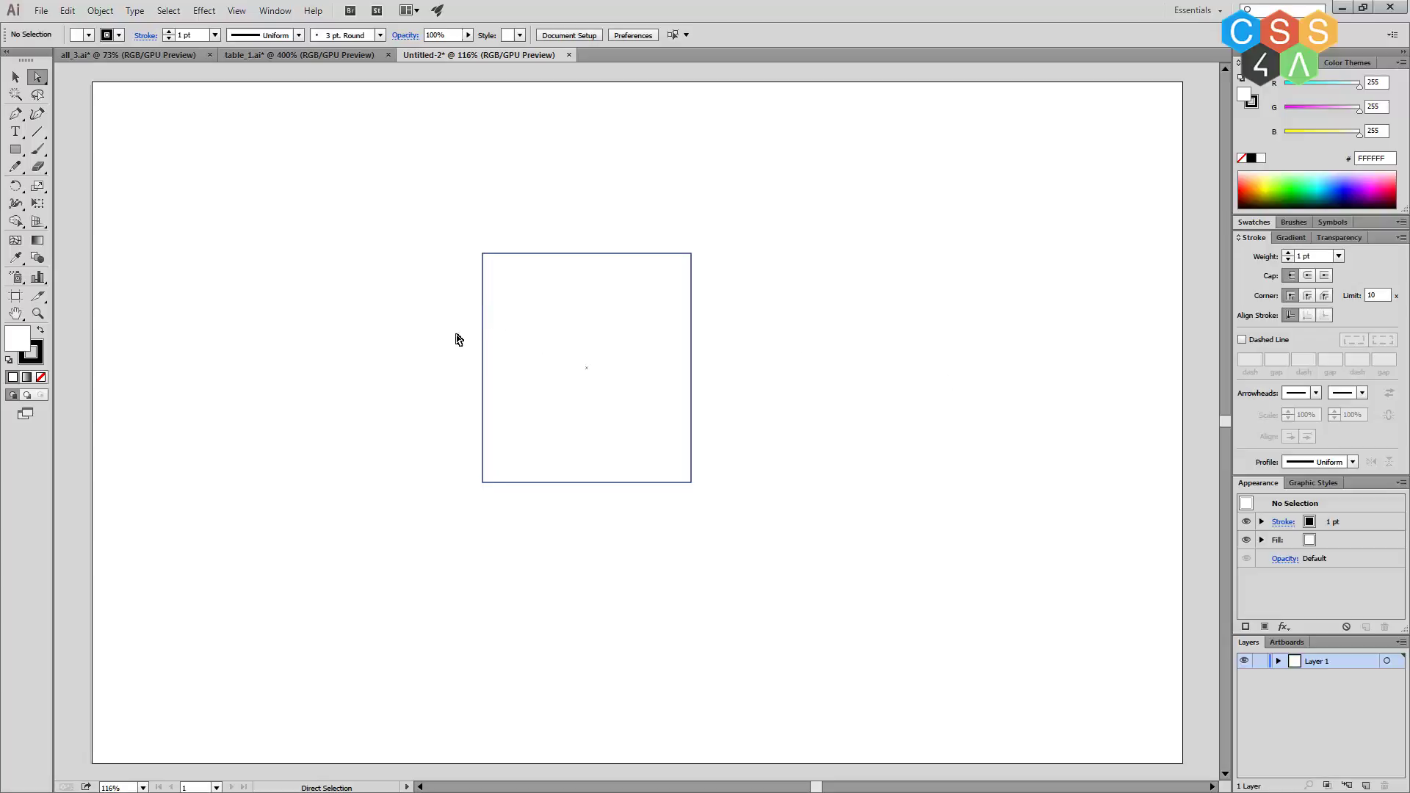
{"action": "left_click_drag", "start_coordinate": [772, 299], "coordinate": [623, 220]}
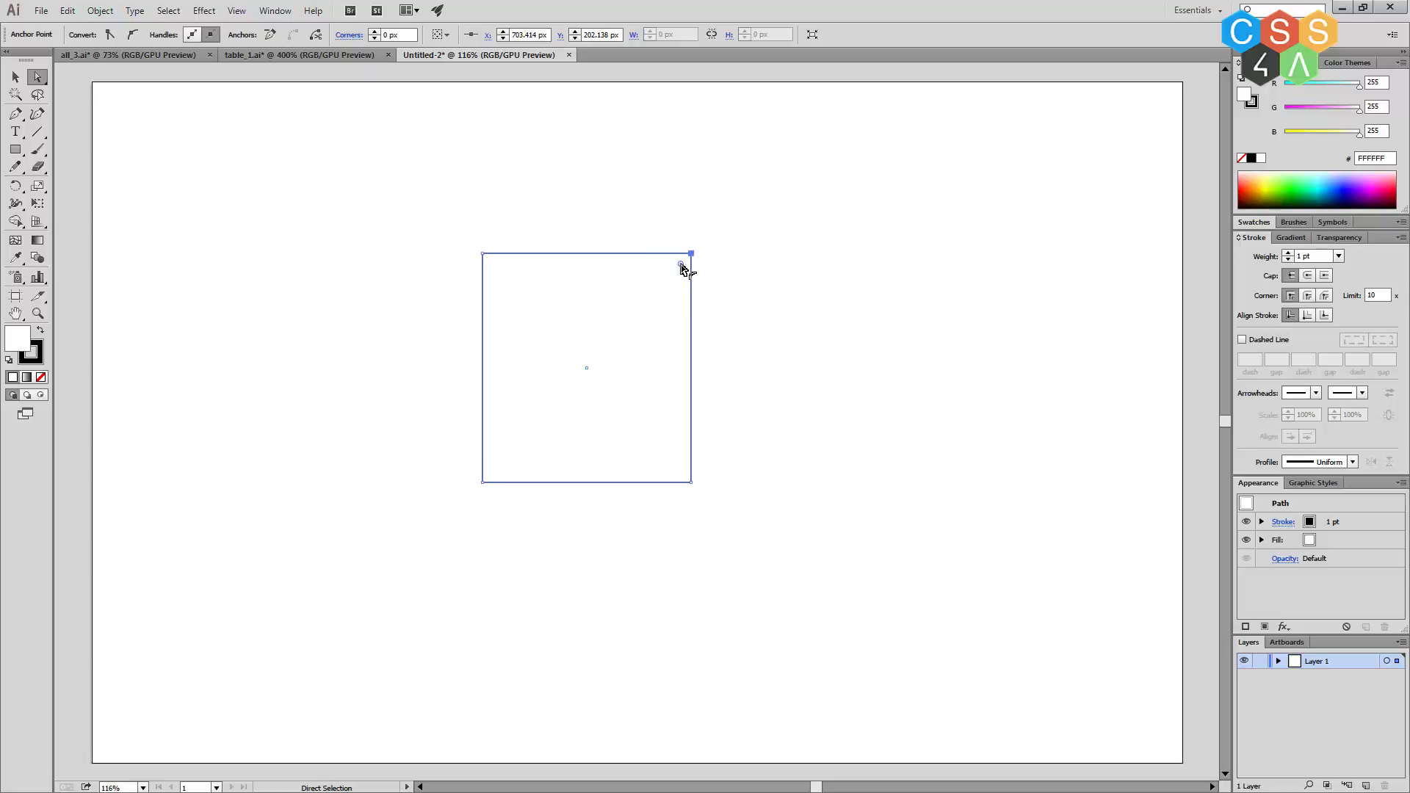
{"action": "left_click_drag", "start_coordinate": [682, 263], "coordinate": [327, 491]}
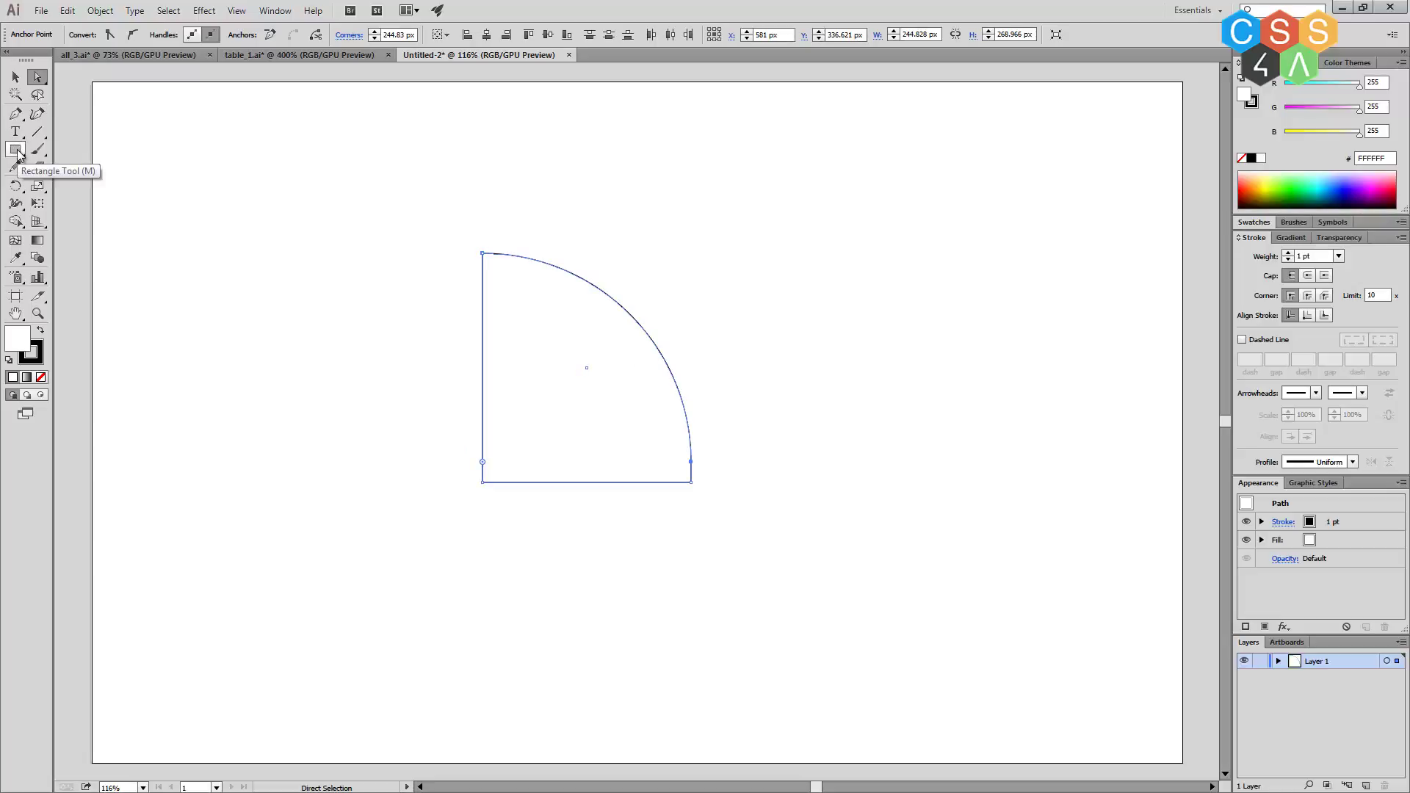
{"action": "left_click", "coordinate": [18, 152]}
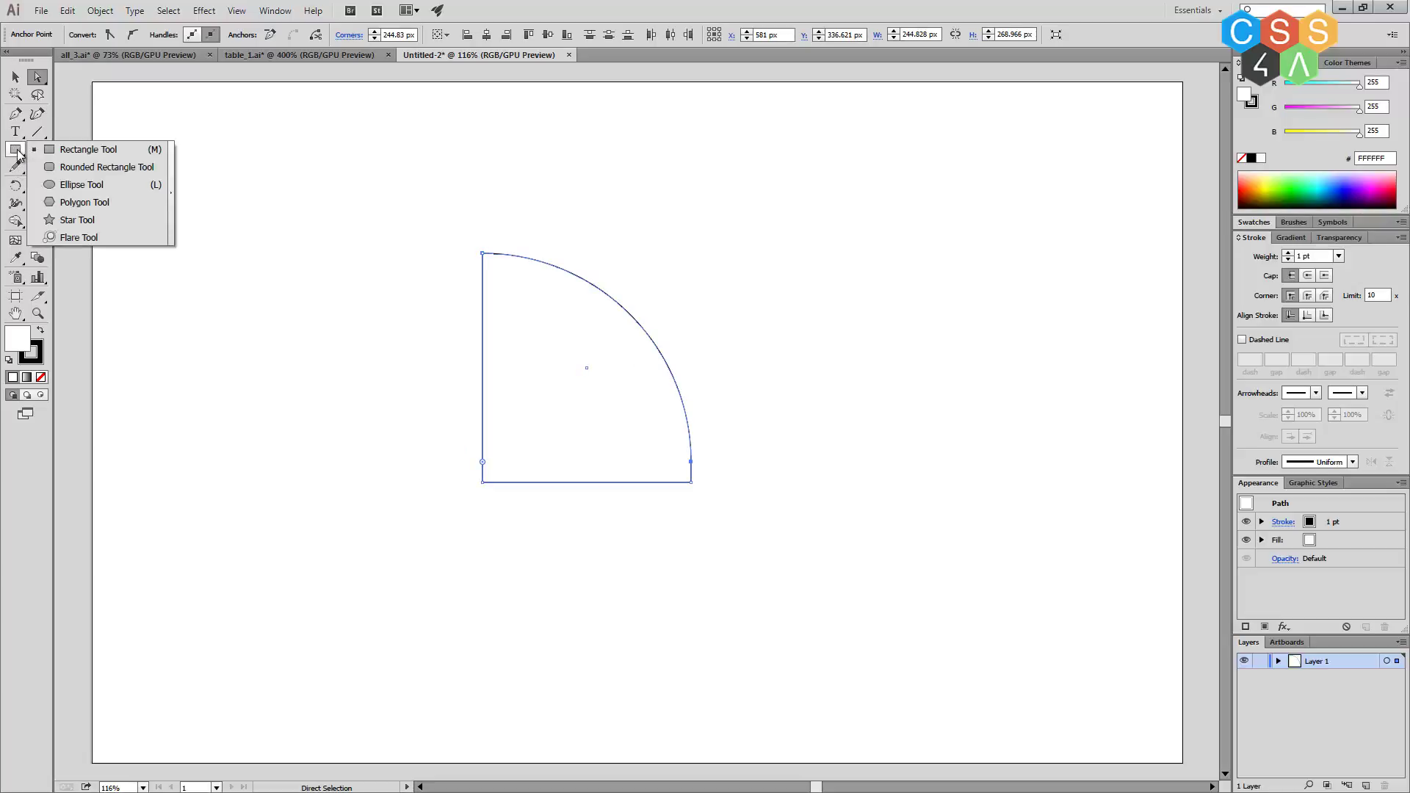
Create a rounded rectangle with a 25px corner radius and shrink it slightly.
{"action": "left_click", "coordinate": [102, 168]}
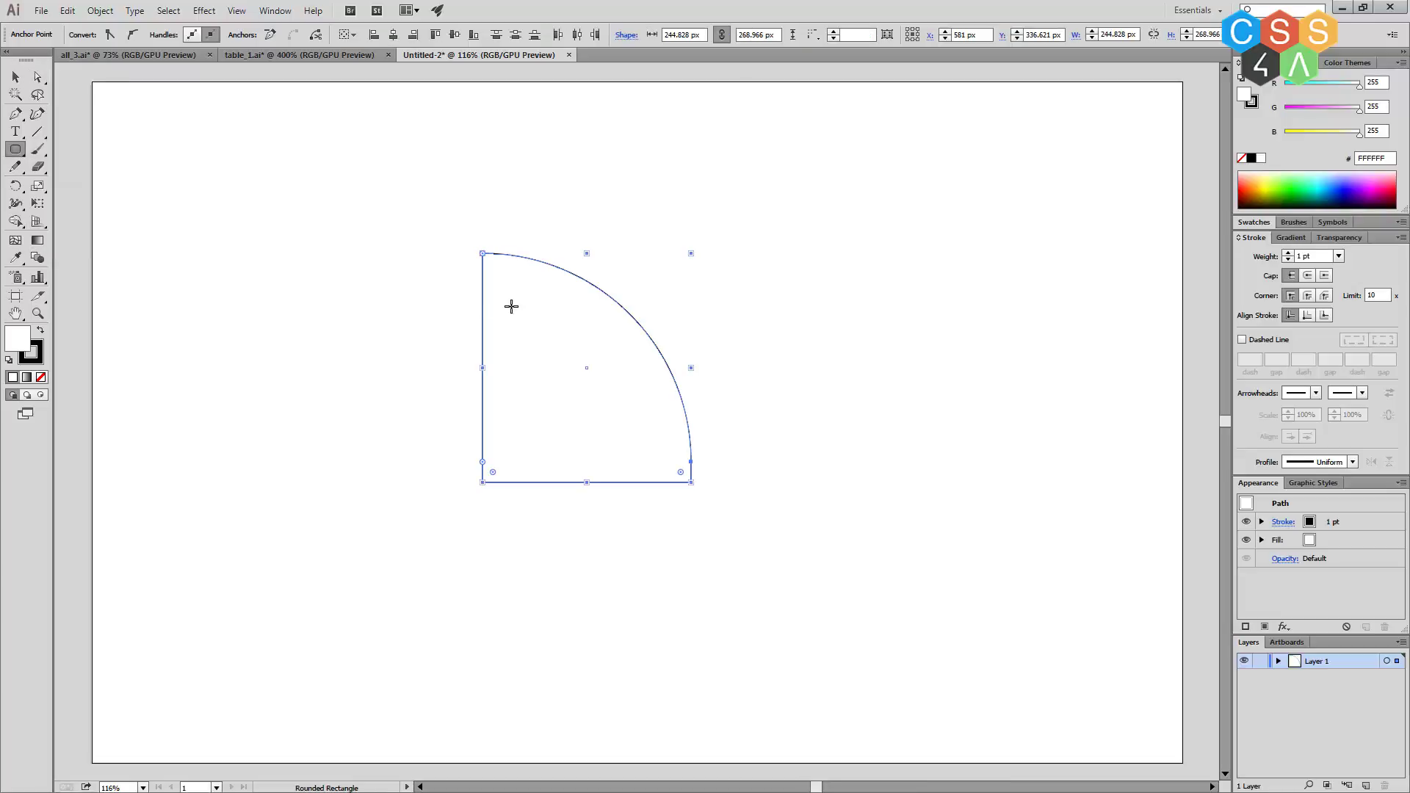
{"action": "left_click", "coordinate": [830, 219]}
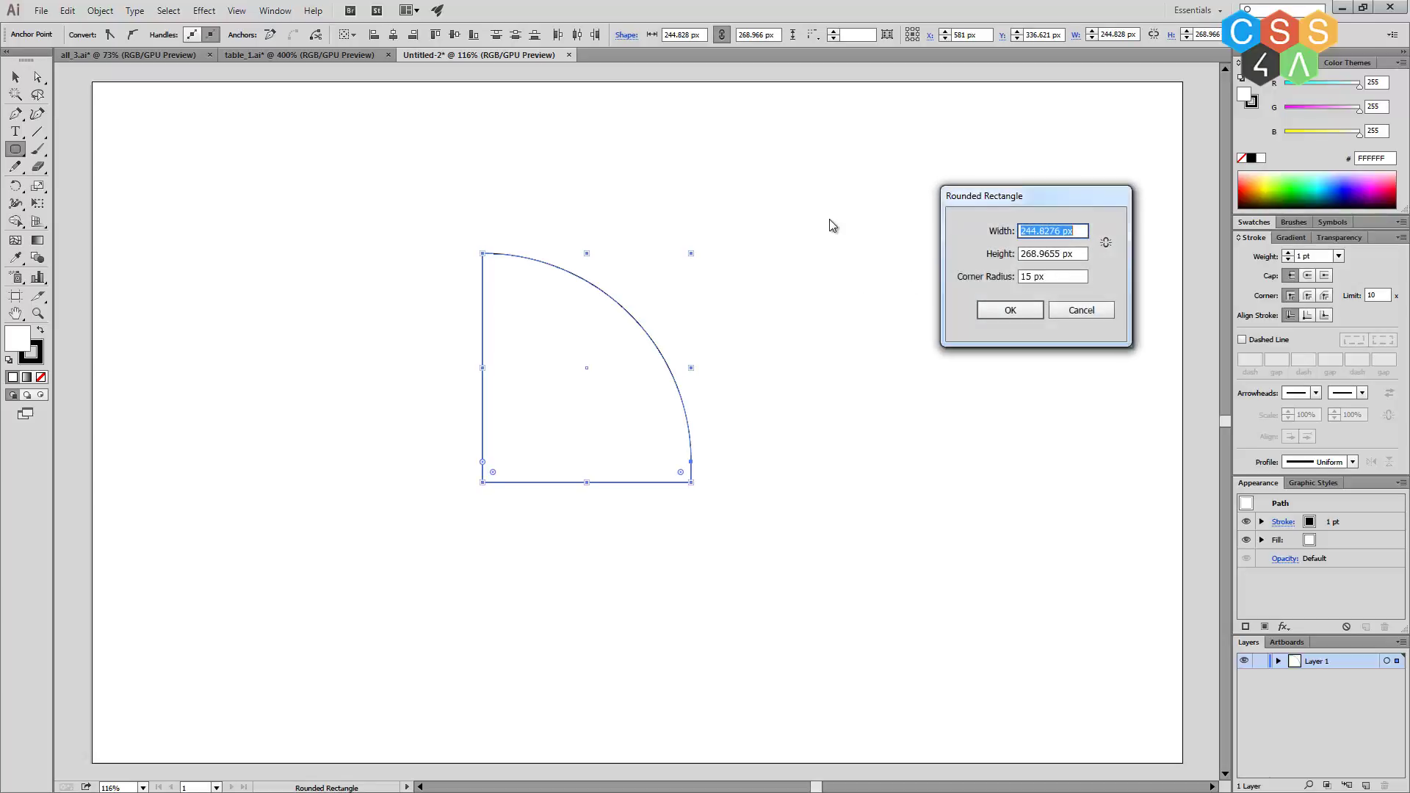
{"action": "key", "text": "Tab"}
{"action": "key", "text": "Tab"}
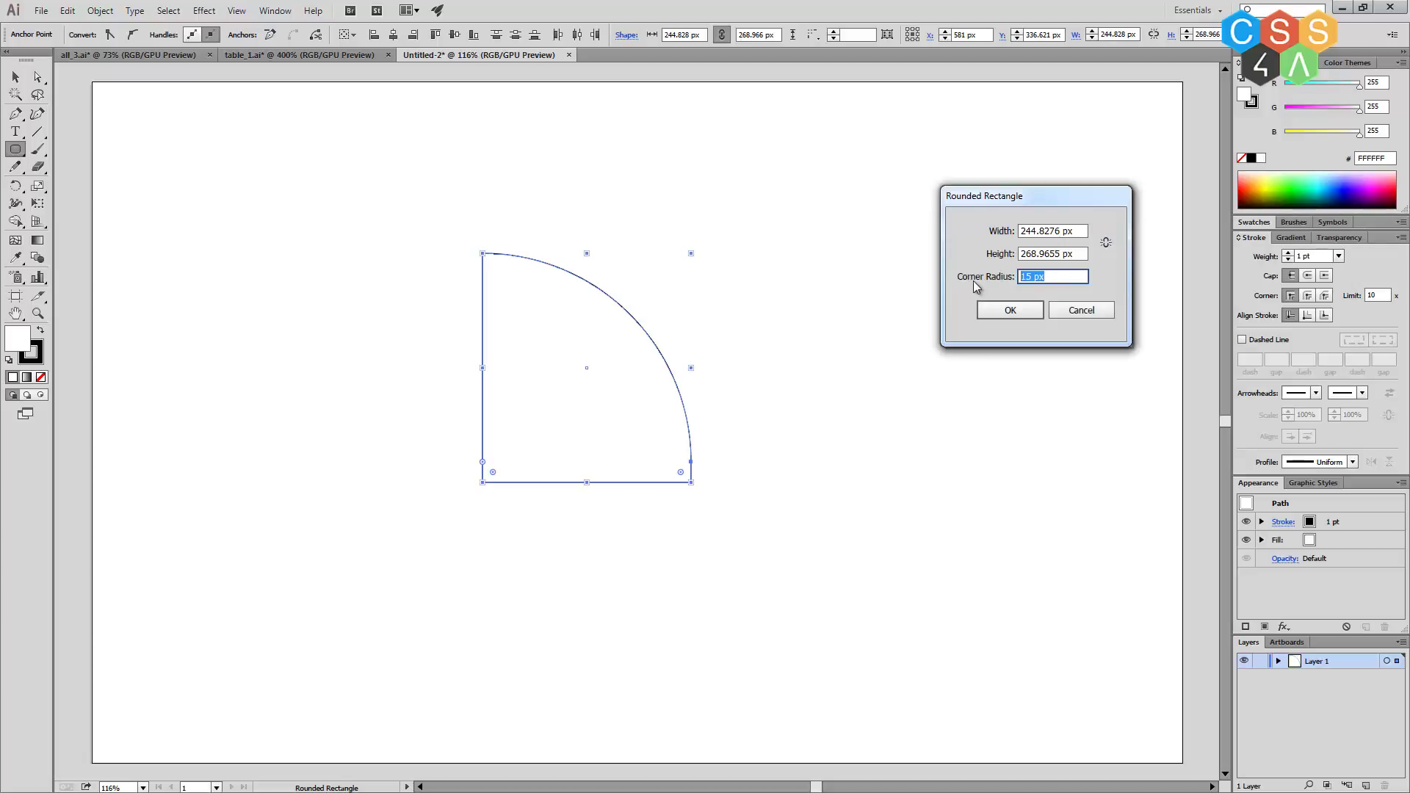
{"action": "type", "text": "25px"}
{"action": "key", "text": "Return"}
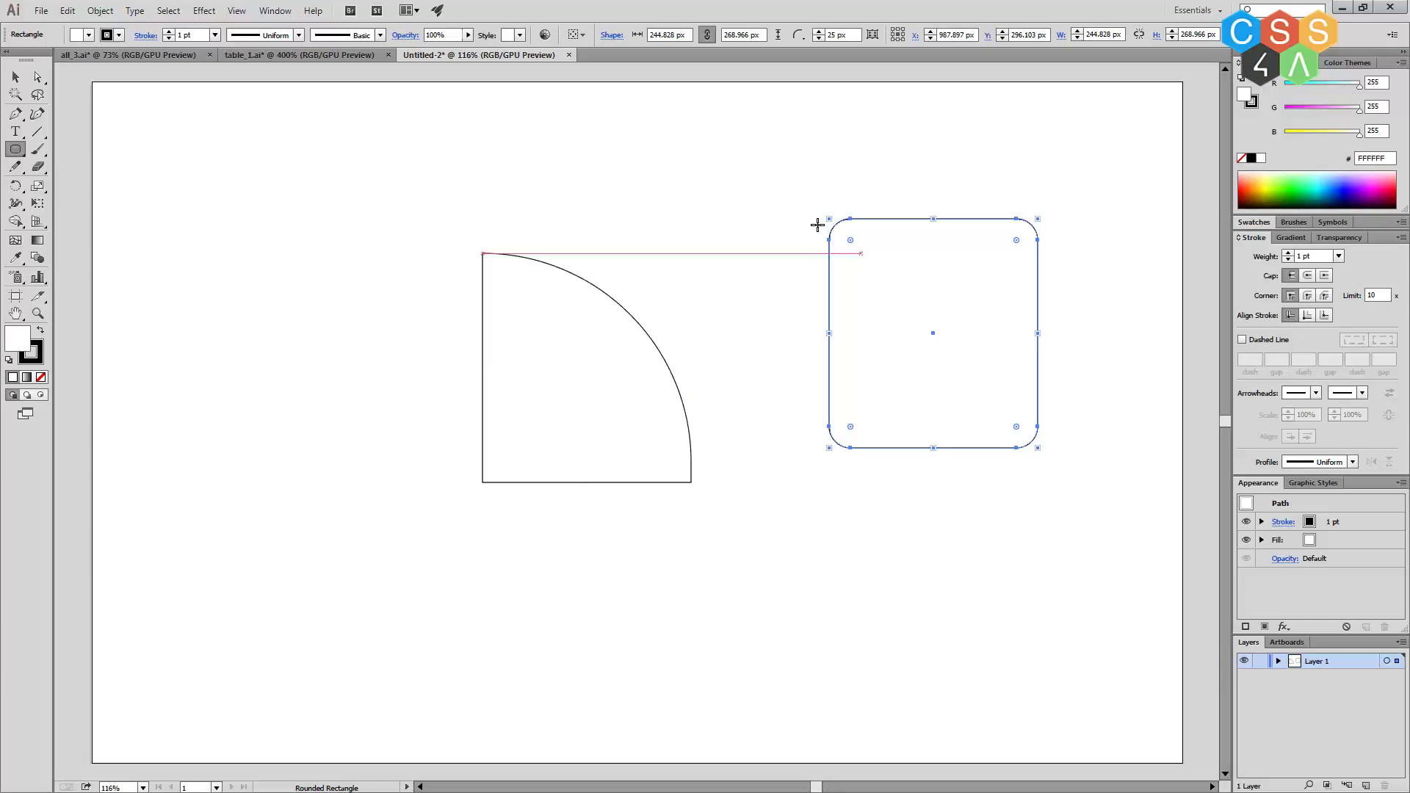
{"action": "left_click_drag", "start_coordinate": [830, 218], "coordinate": [838, 234]}
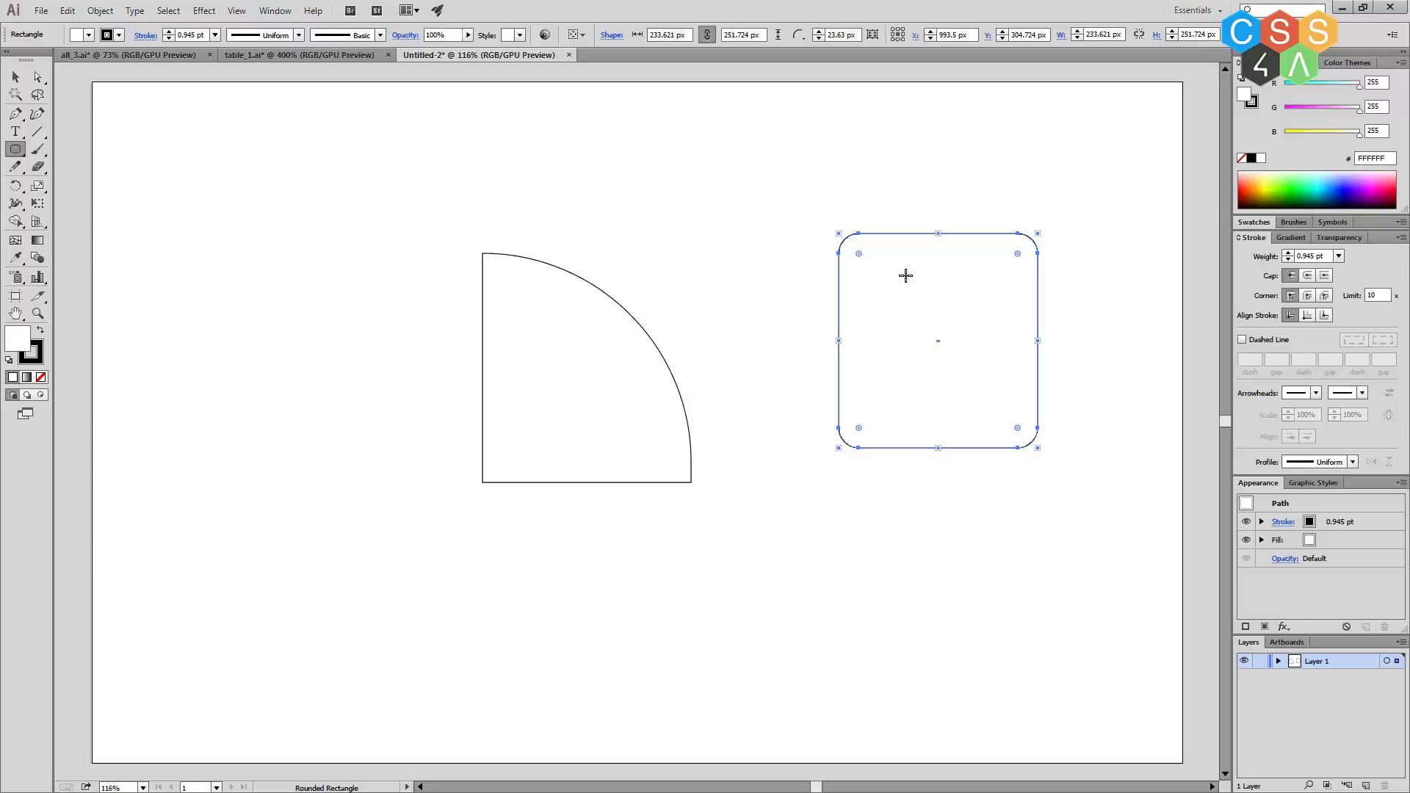
Move the quarter-circle shape and the rounded square toward the upper left.
{"action": "key", "text": "v"}
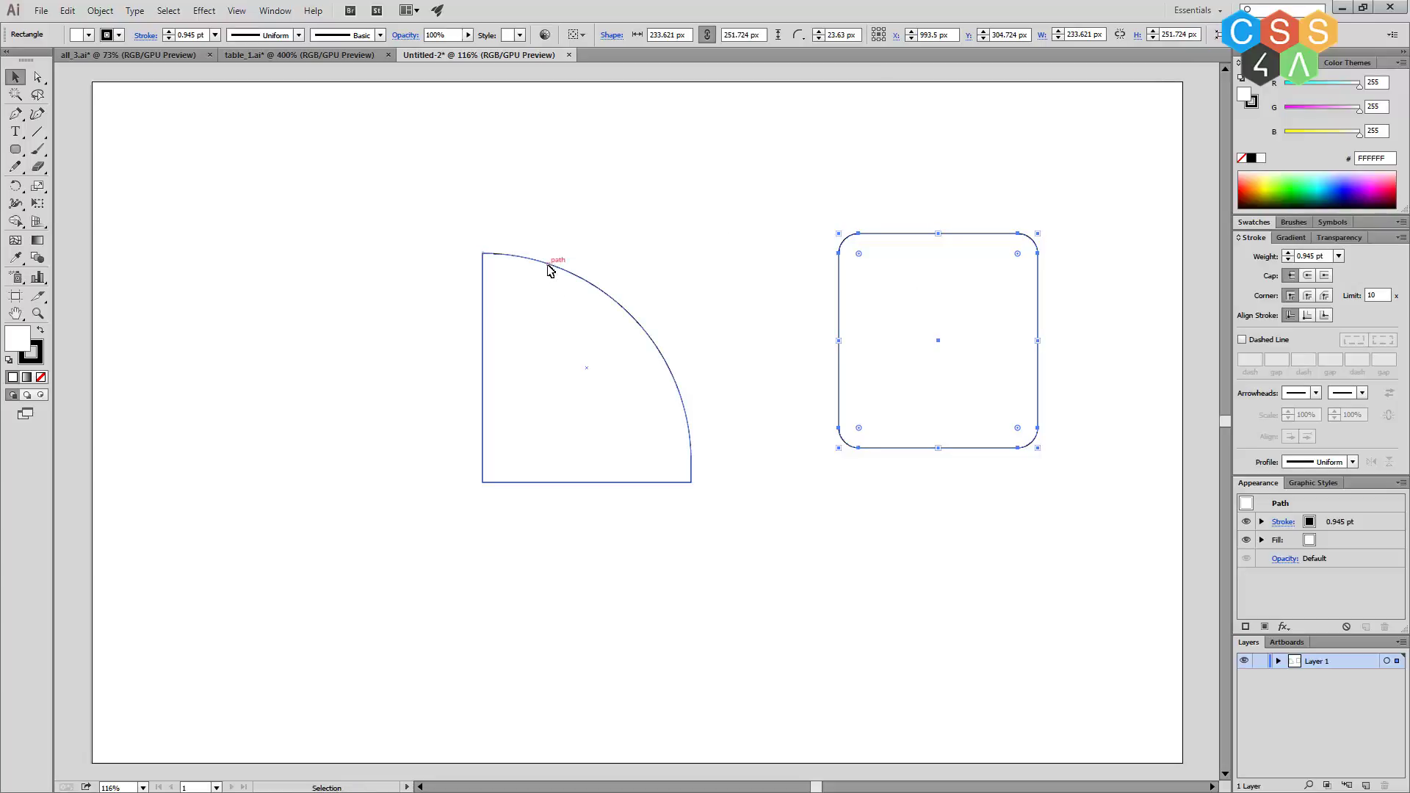
{"action": "left_click_drag", "start_coordinate": [529, 261], "coordinate": [314, 165]}
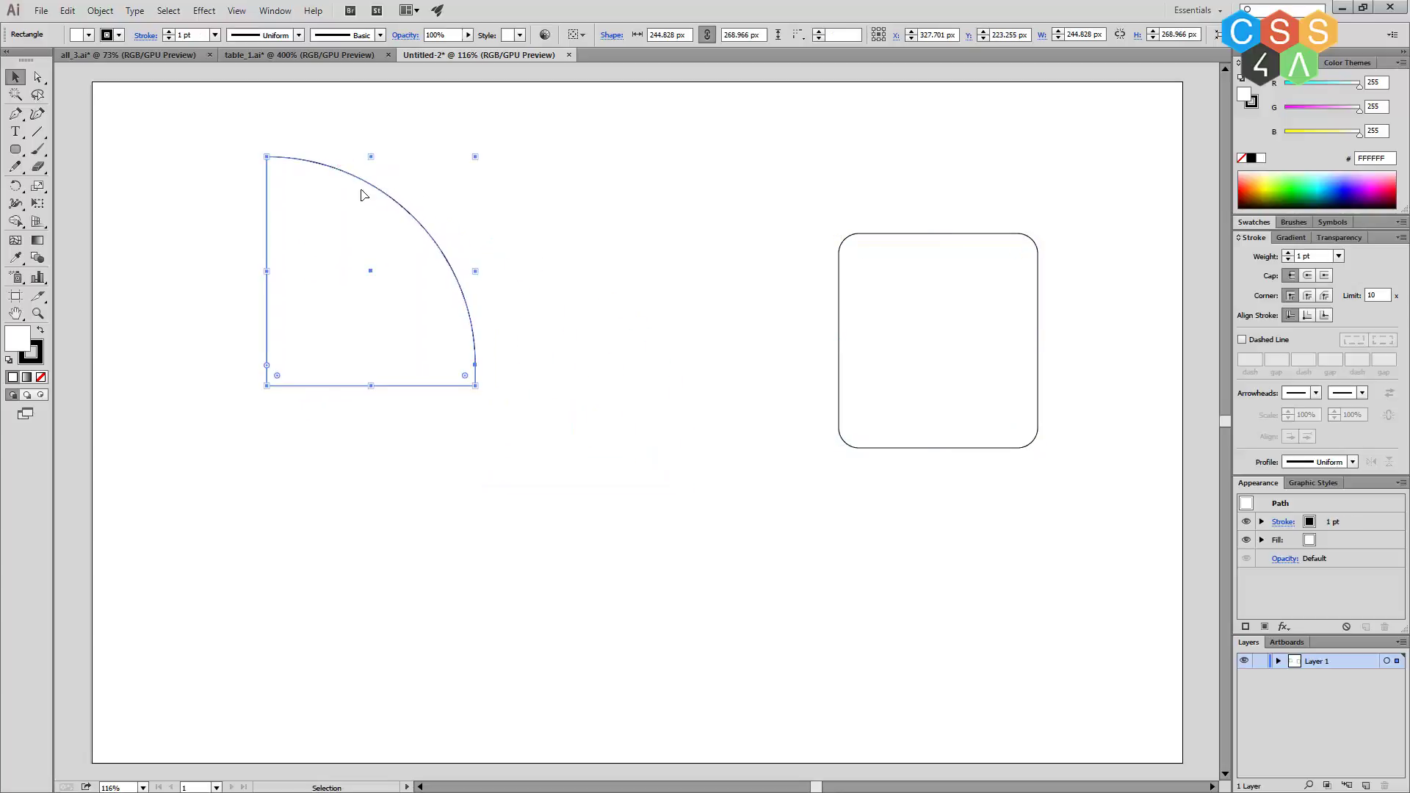
{"action": "left_click_drag", "start_coordinate": [960, 235], "coordinate": [697, 169]}
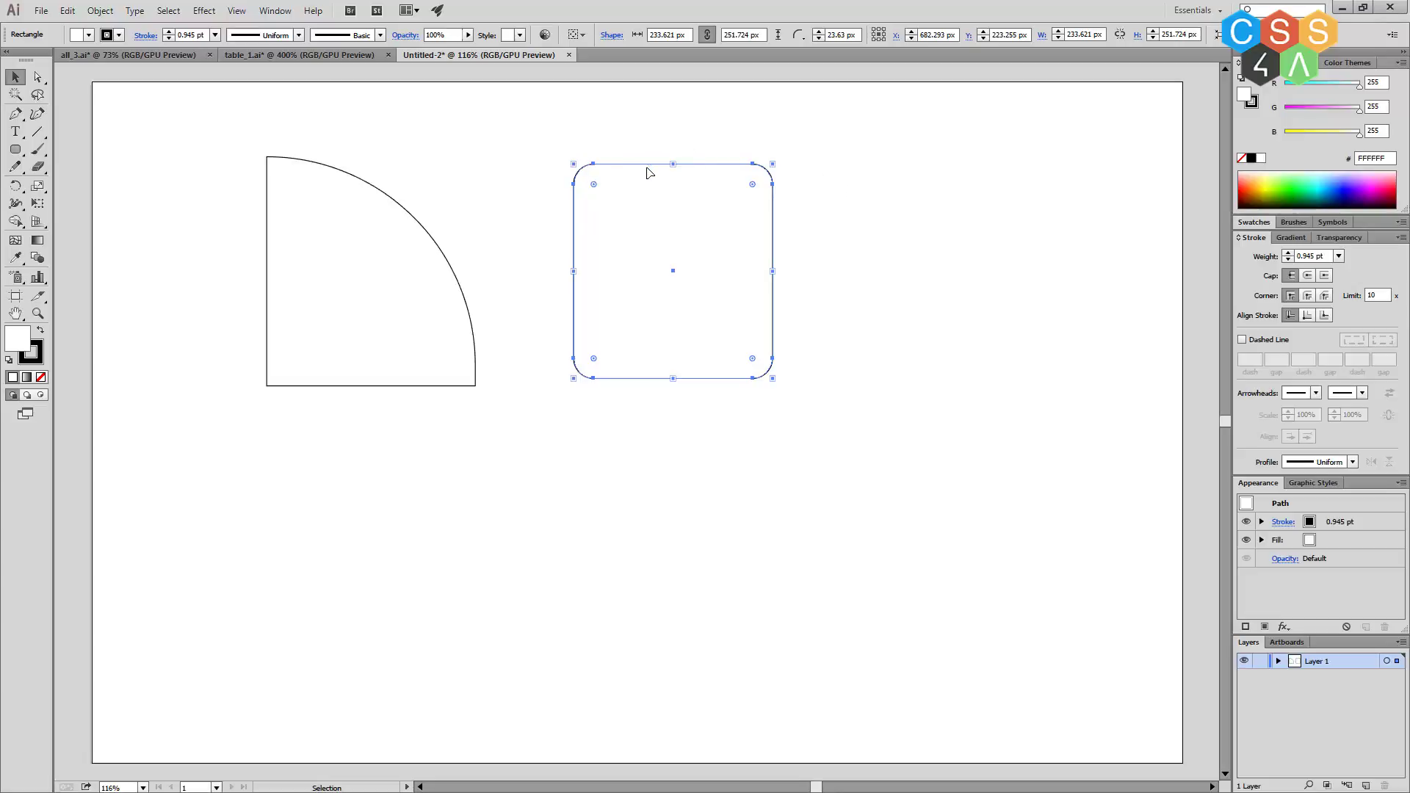
Butt the rounded square against the quarter-circle and drag out a larger rounded rectangle on the right.
{"action": "left_click_drag", "start_coordinate": [652, 168], "coordinate": [560, 133]}
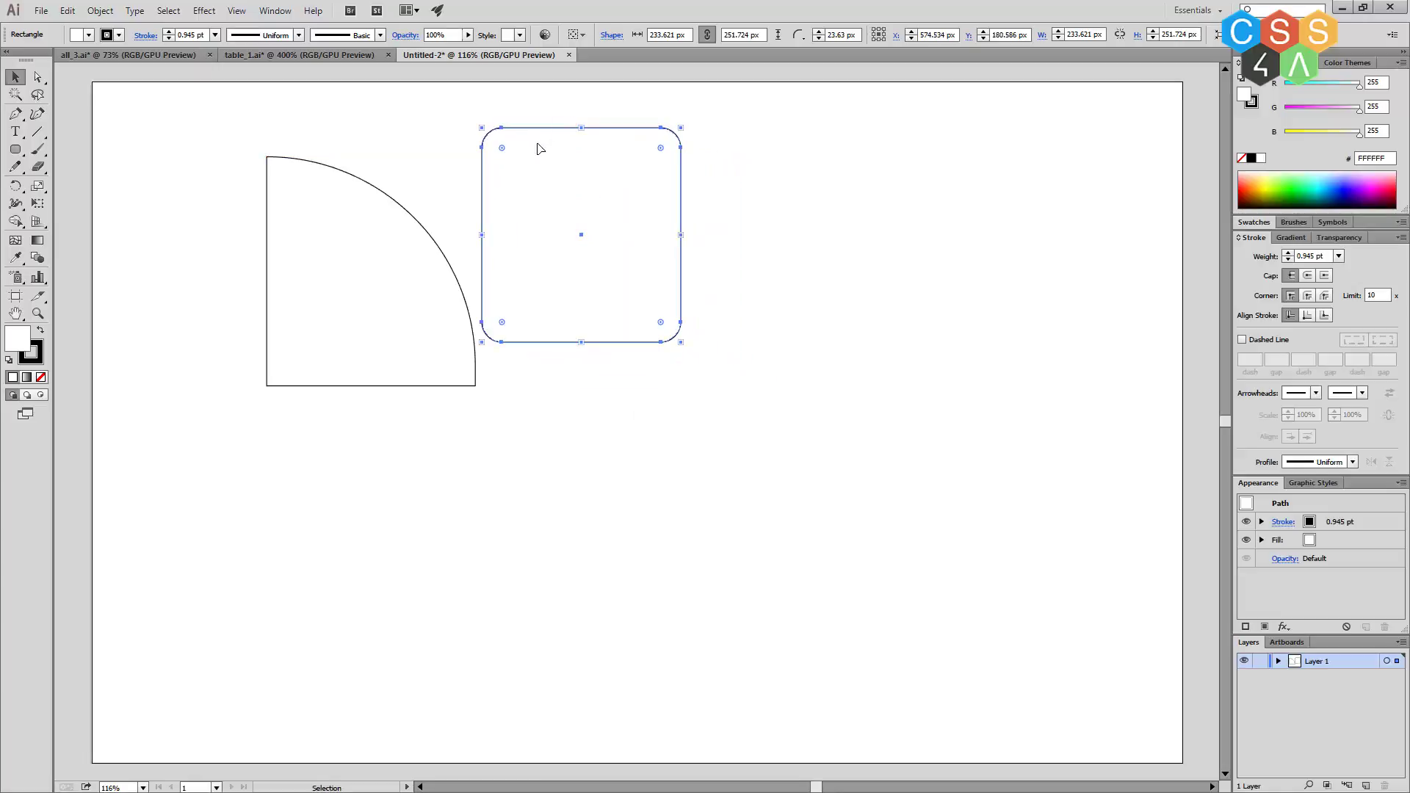
{"action": "left_click", "coordinate": [13, 153]}
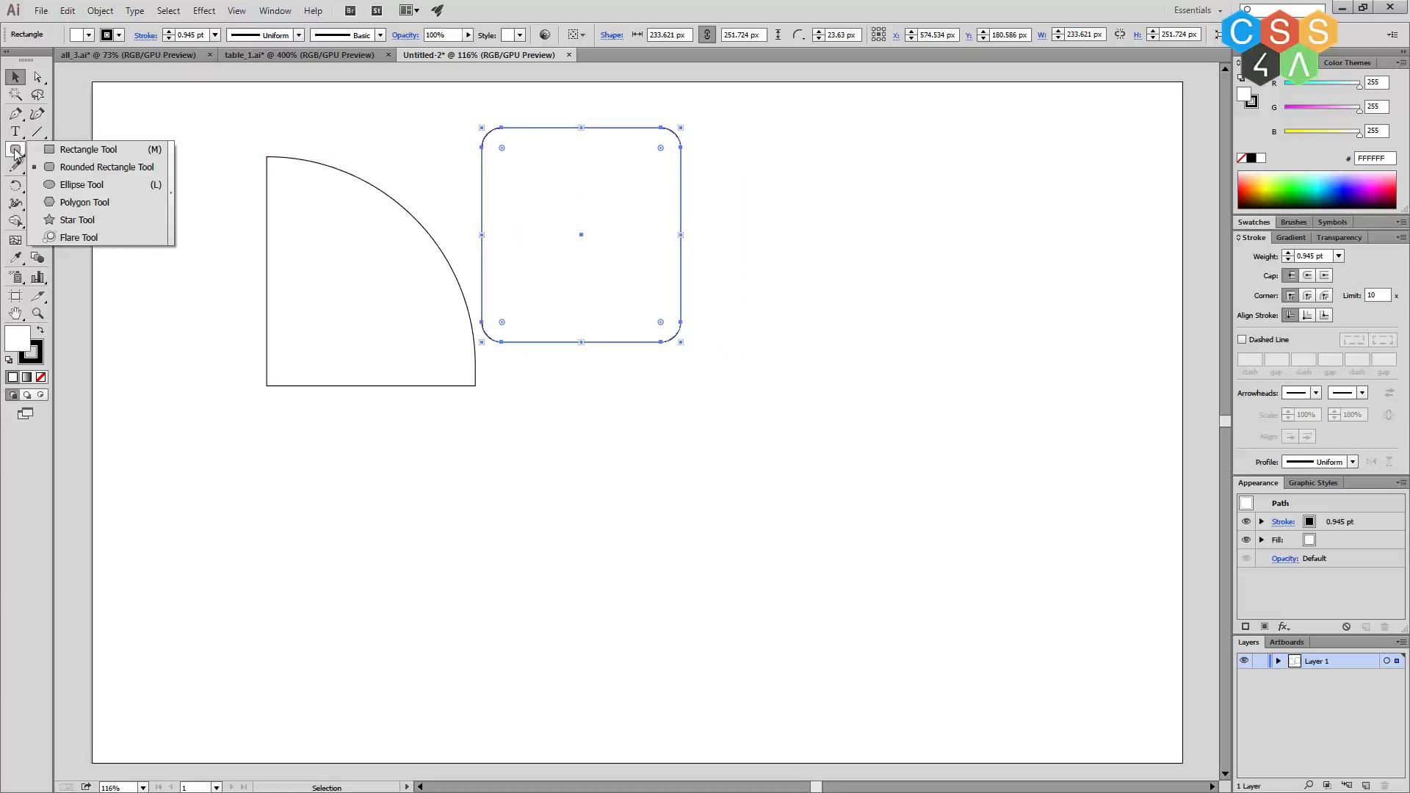
{"action": "left_click", "coordinate": [83, 167]}
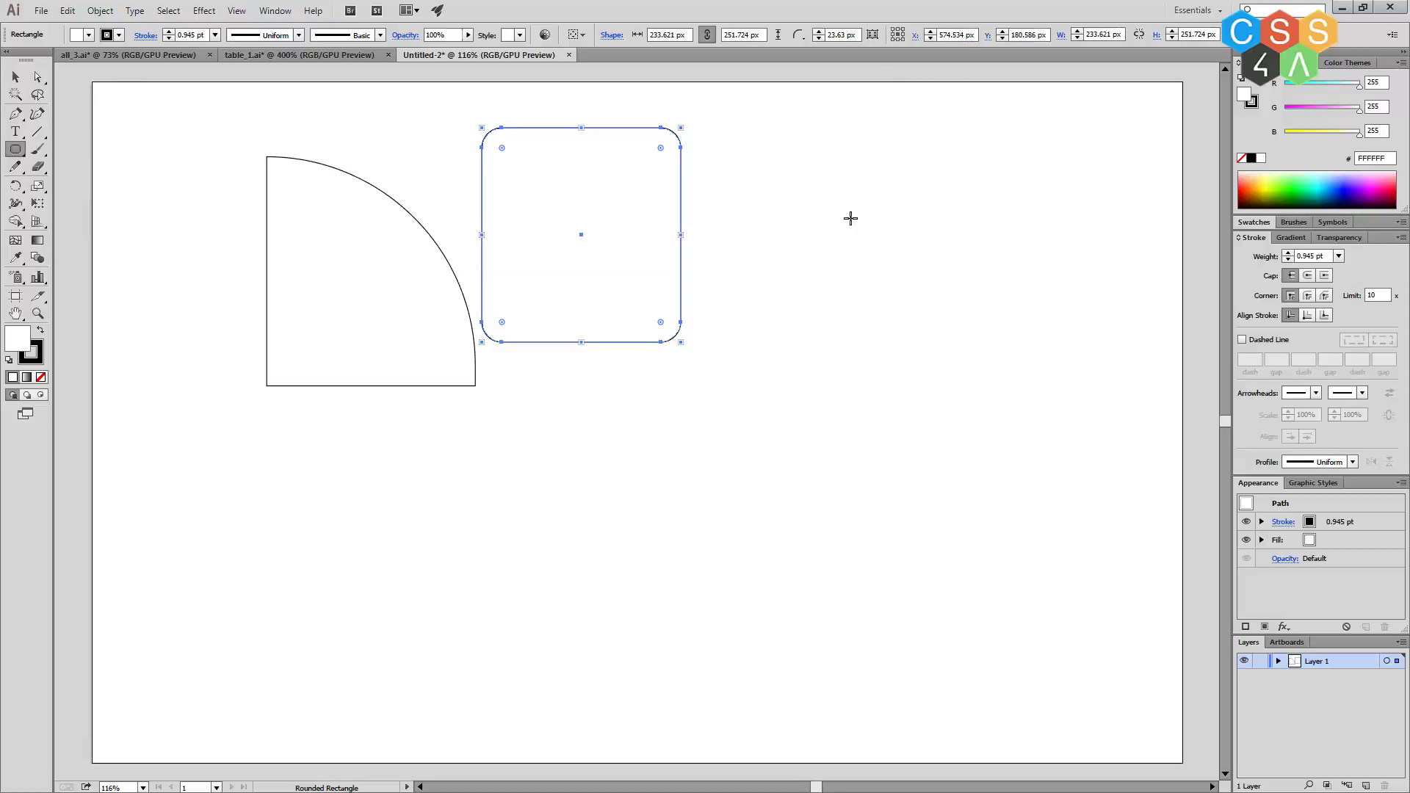
{"action": "mouse_move", "coordinate": [835, 188]}
{"action": "left_mouse_down"}
{"action": "mouse_move", "coordinate": [1060, 466]}
{"action": "mouse_move", "coordinate": [1069, 457]}
{"action": "left_mouse_up"}
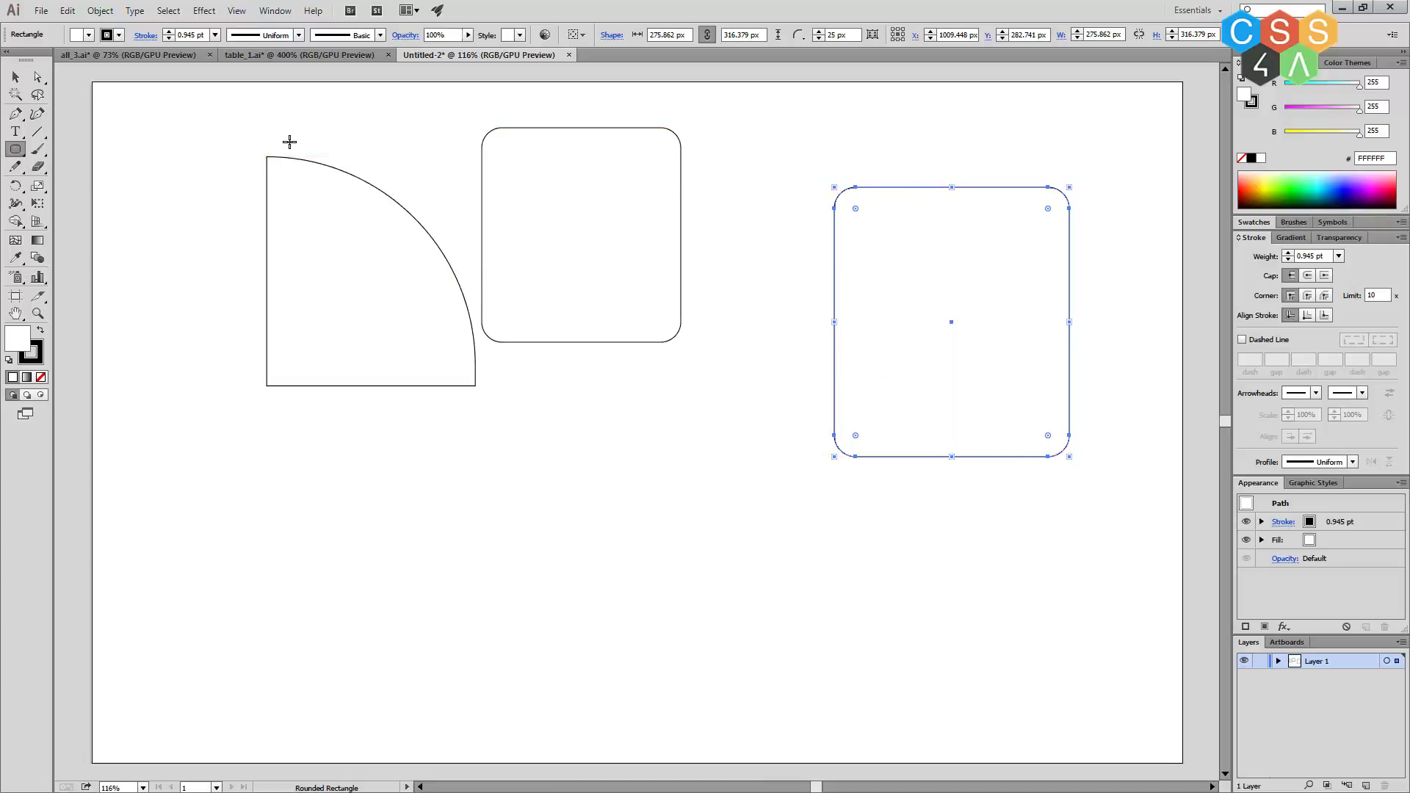
{"action": "left_click", "coordinate": [16, 76]}
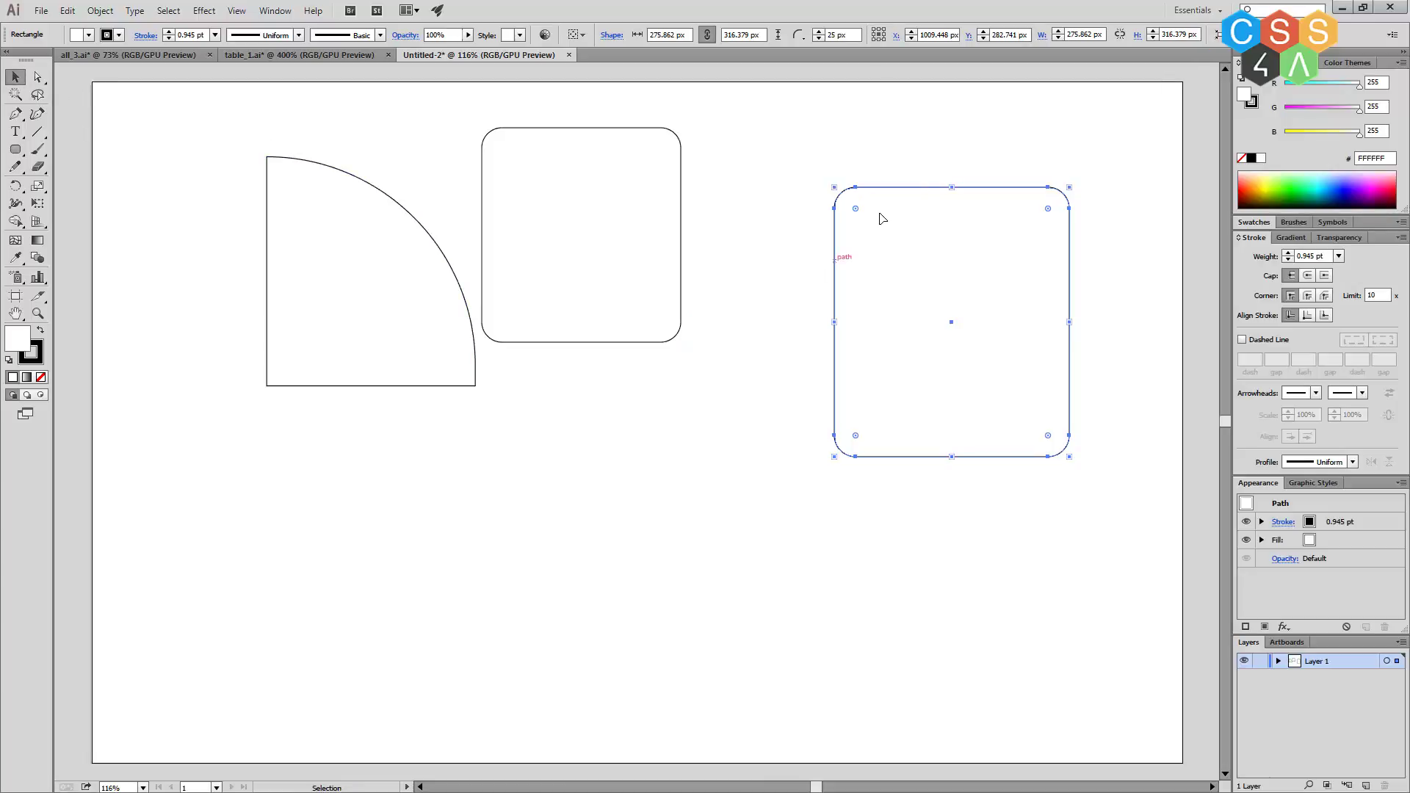
{"action": "left_click", "coordinate": [38, 174]}
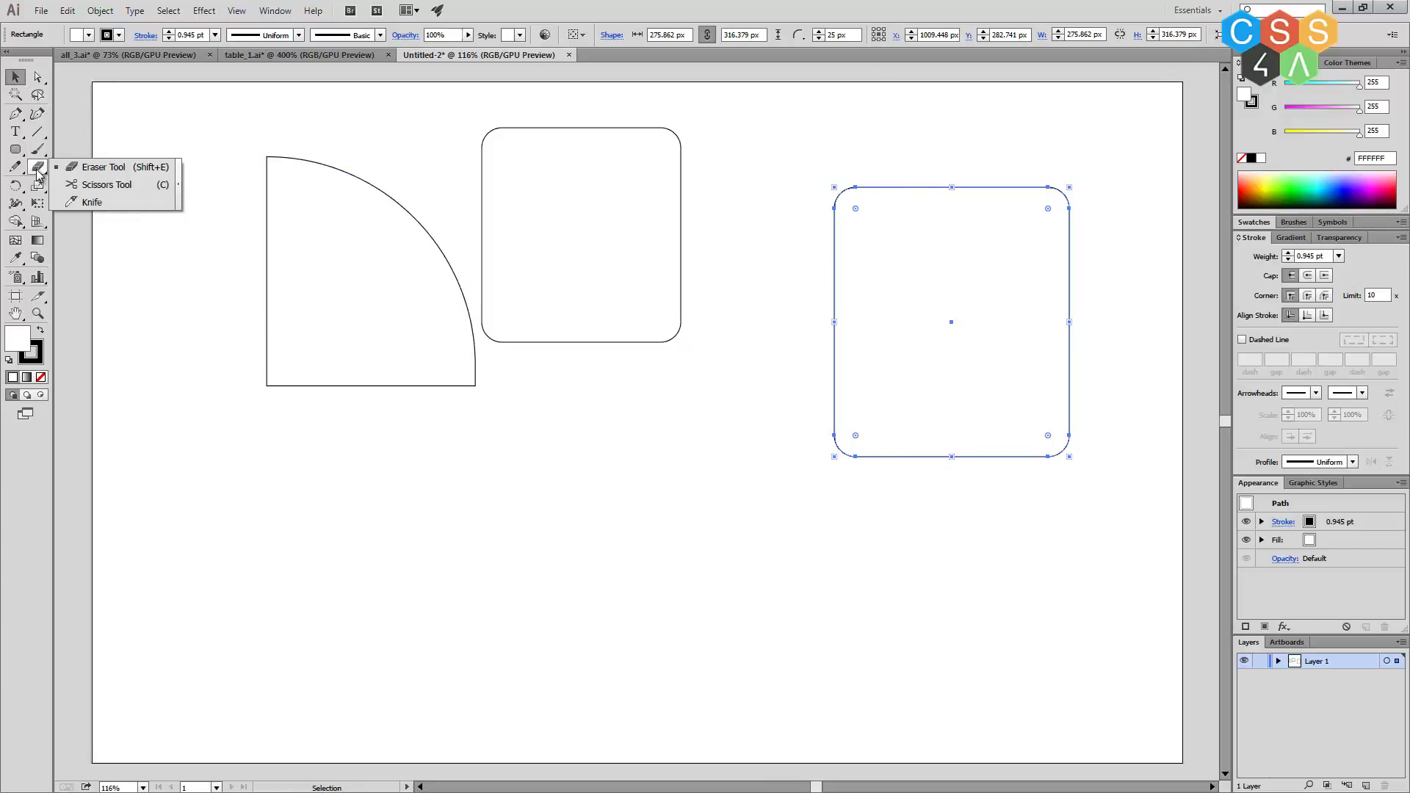
{"action": "left_click", "coordinate": [82, 203]}
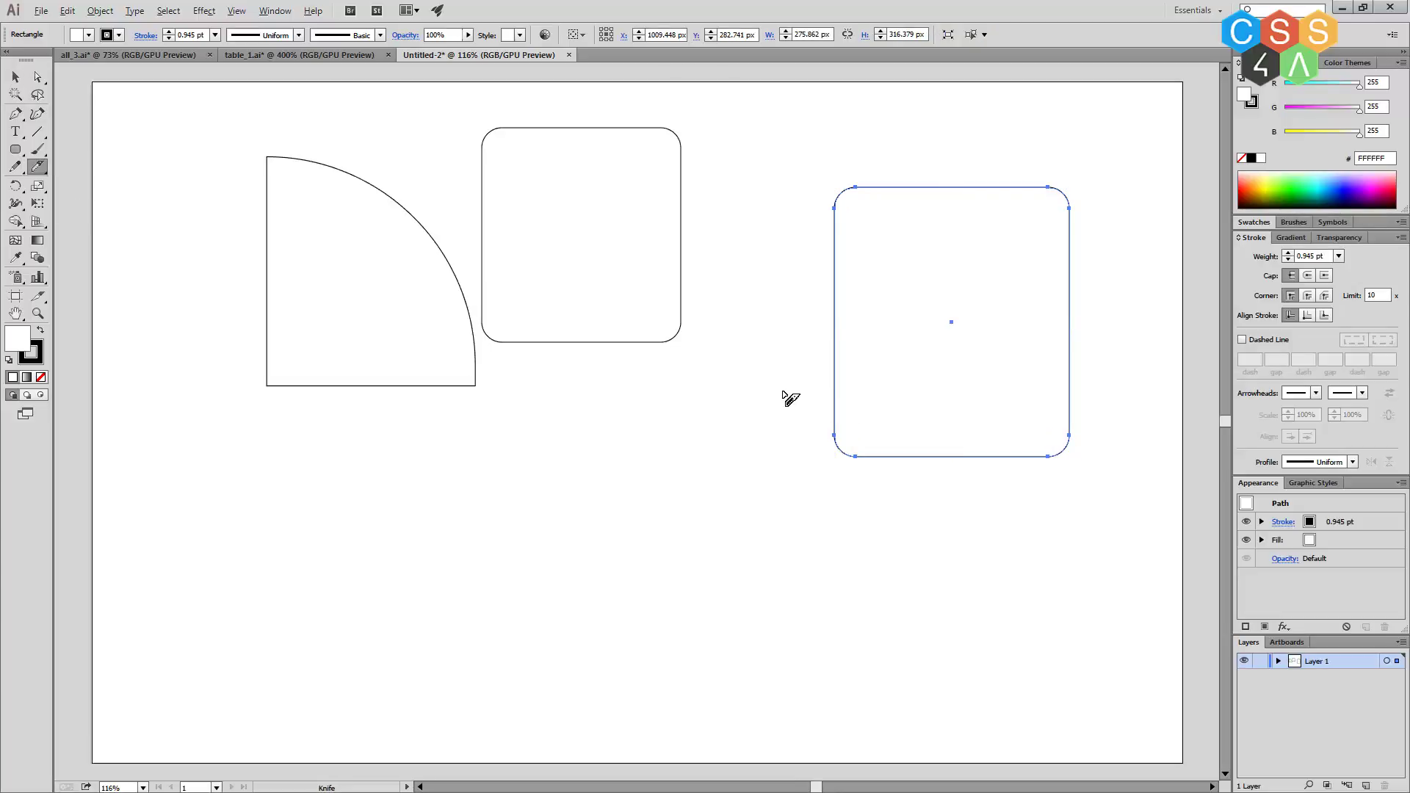
Cut the large rounded rectangle horizontally near its bottom, undoing a distorted point move.
{"action": "left_click_drag", "start_coordinate": [784, 391], "coordinate": [1118, 391]}
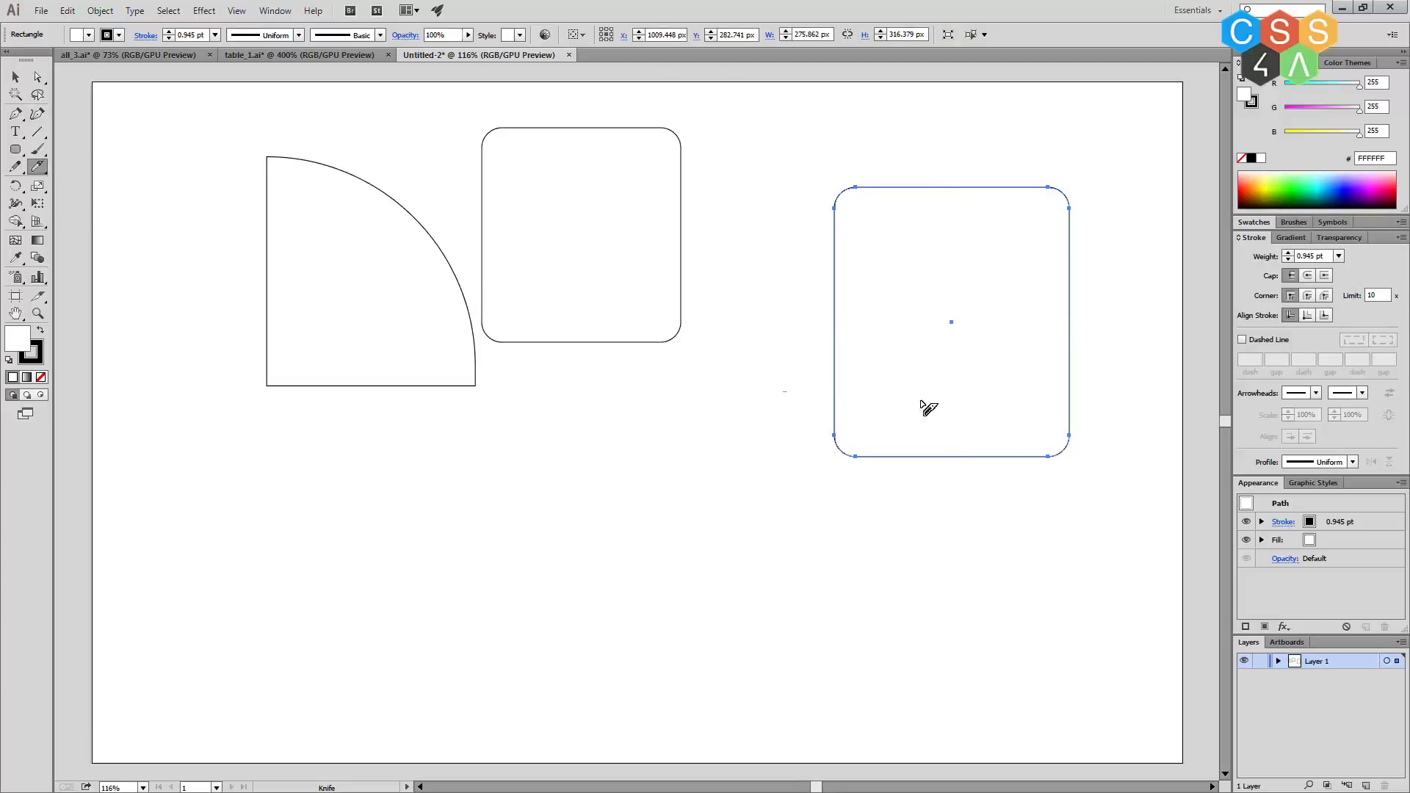
{"action": "key", "text": "a"}
{"action": "left_click", "coordinate": [1089, 418]}
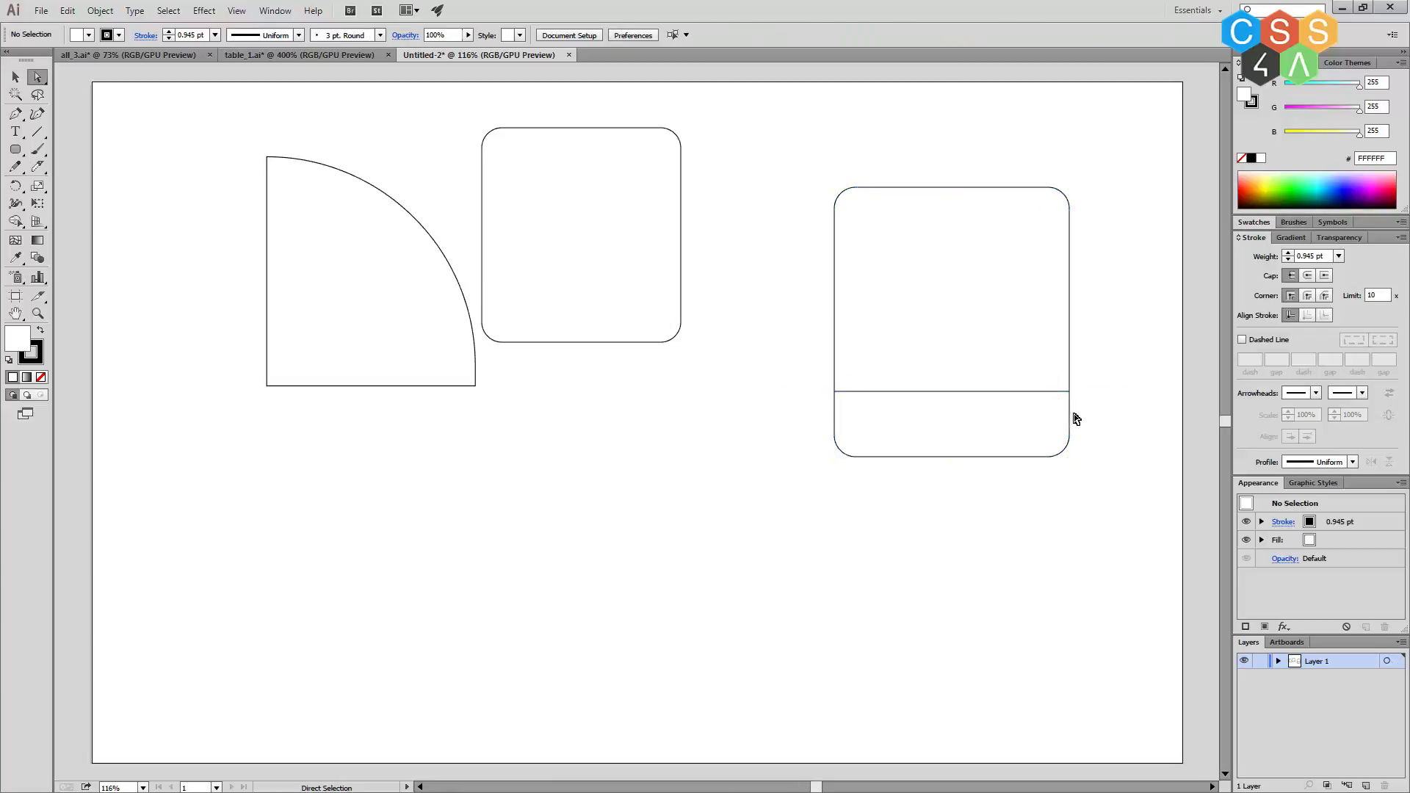
{"action": "left_click_drag", "start_coordinate": [1073, 417], "coordinate": [415, 504]}
{"action": "left_click", "coordinate": [951, 446]}
{"action": "key", "text": "ctrl+z"}
{"action": "key", "text": "ctrl+z"}
{"action": "left_click", "coordinate": [836, 446]}
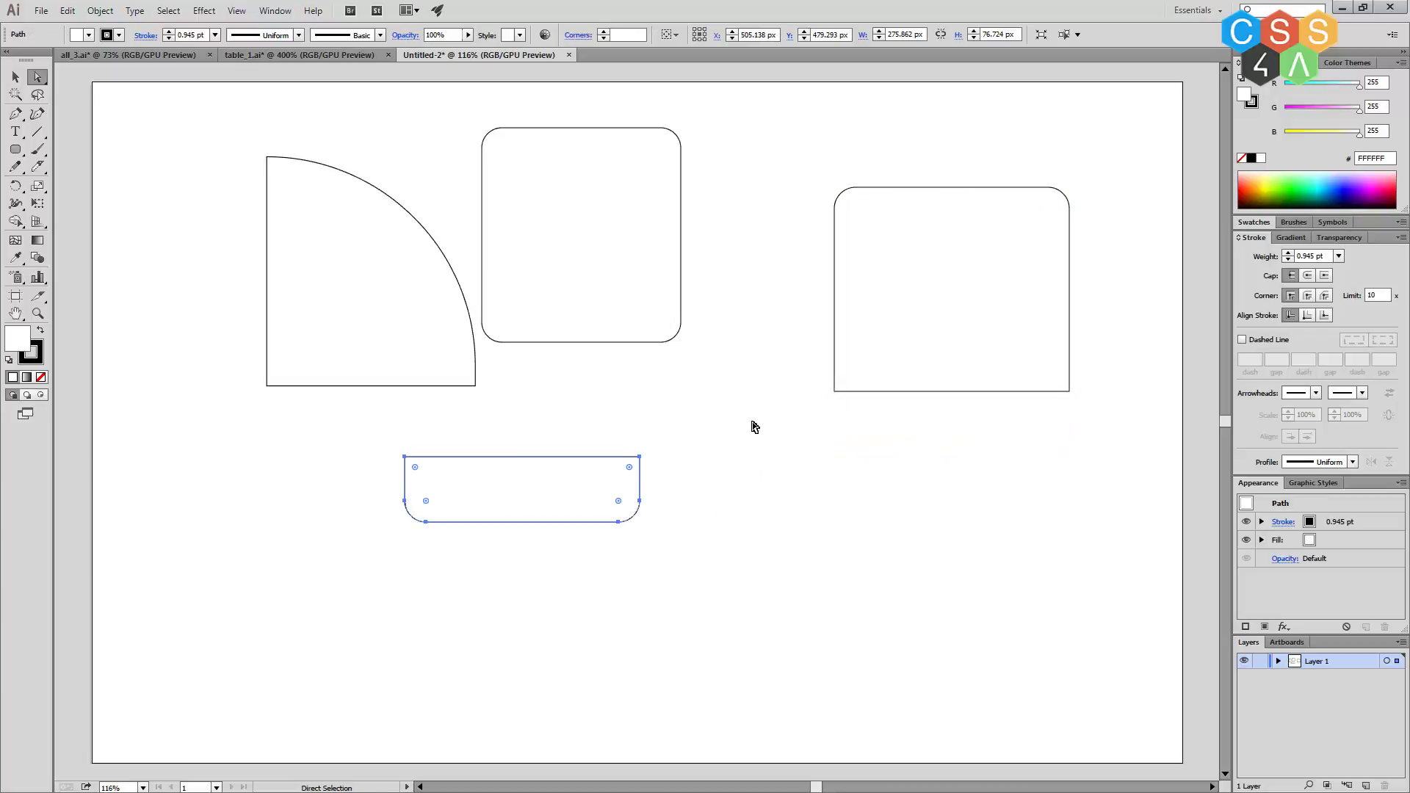
Place the right rectangle at the upper right and slide the middle rounded rectangle rightward.
{"action": "left_click", "coordinate": [955, 391]}
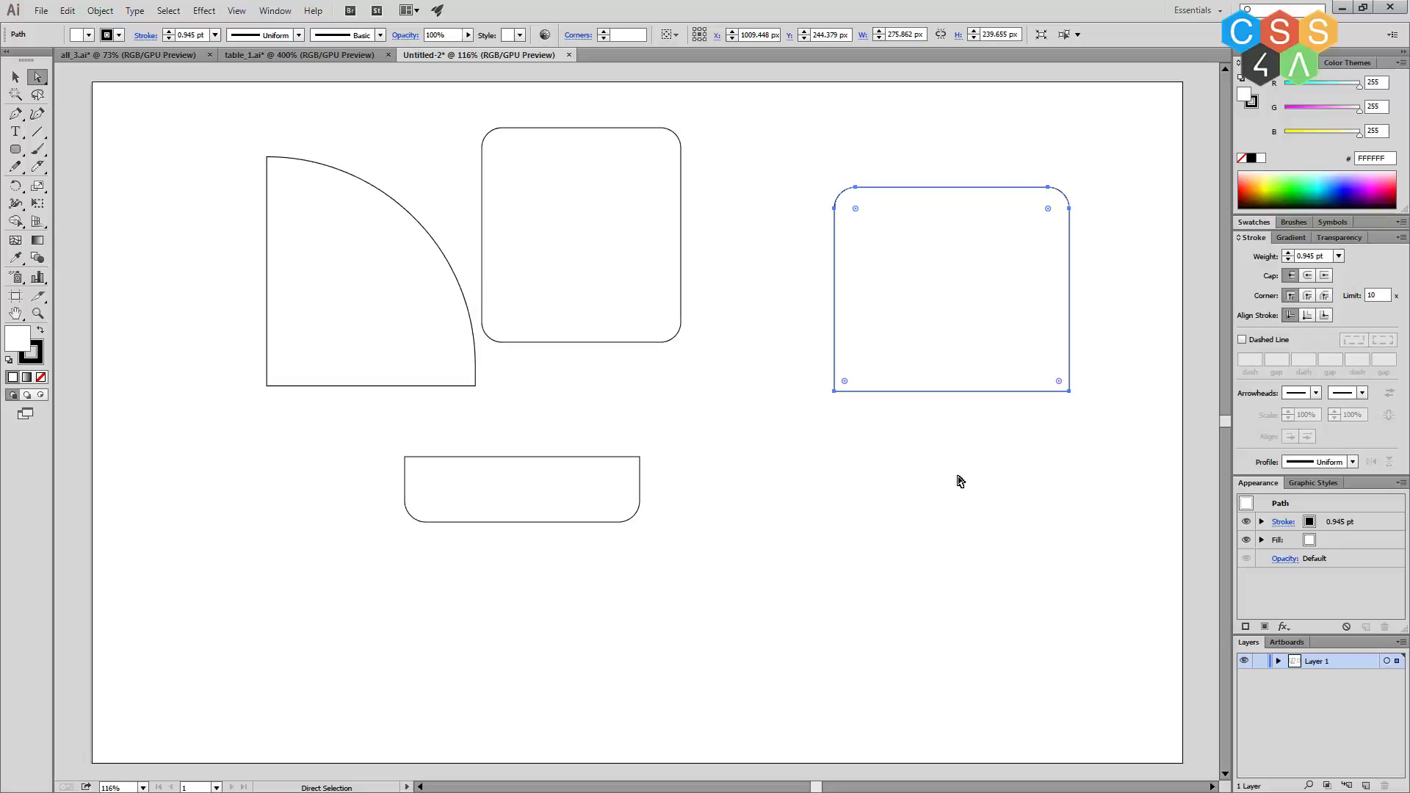
{"action": "left_click", "coordinate": [1011, 420]}
{"action": "left_click", "coordinate": [1011, 372]}
{"action": "key", "text": "v"}
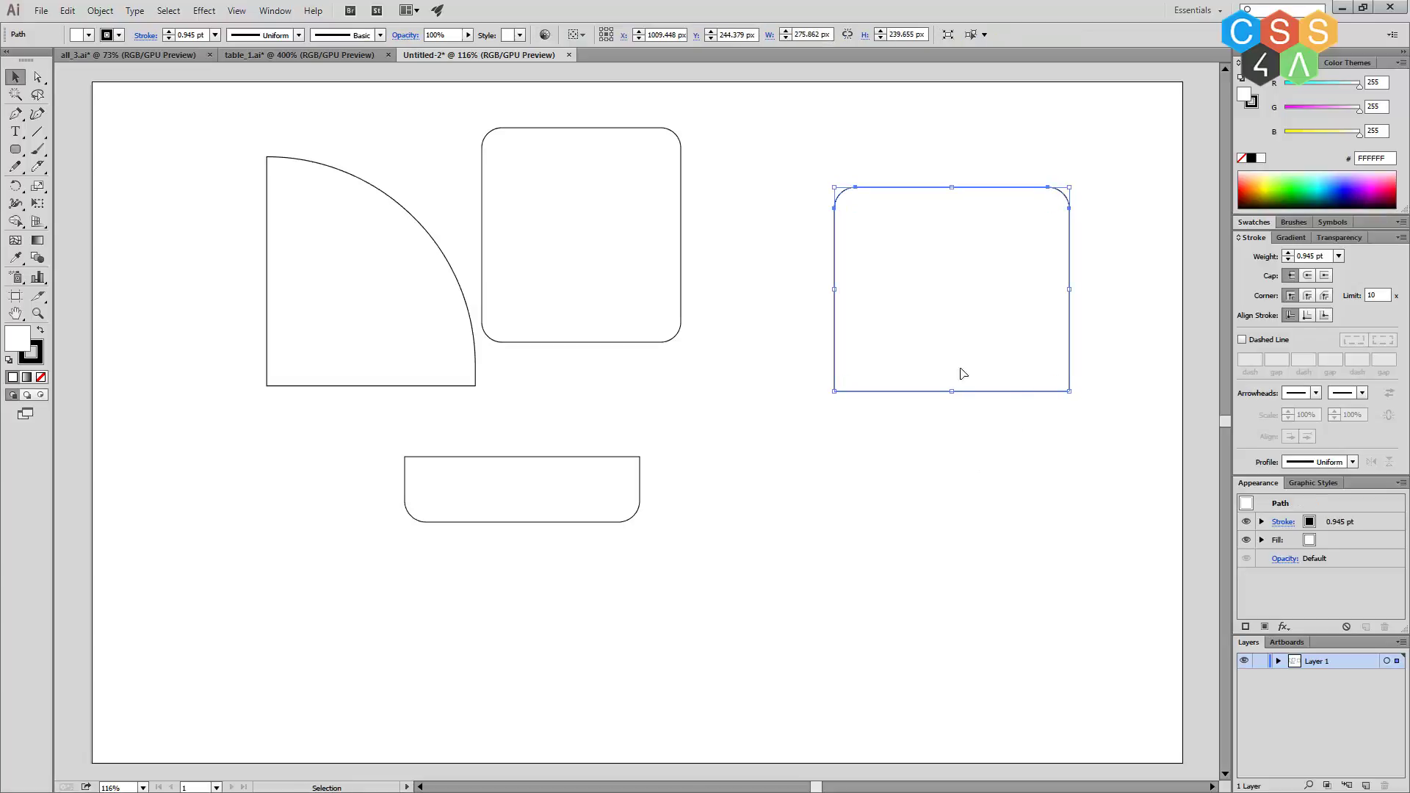
{"action": "left_click_drag", "start_coordinate": [952, 391], "coordinate": [952, 551]}
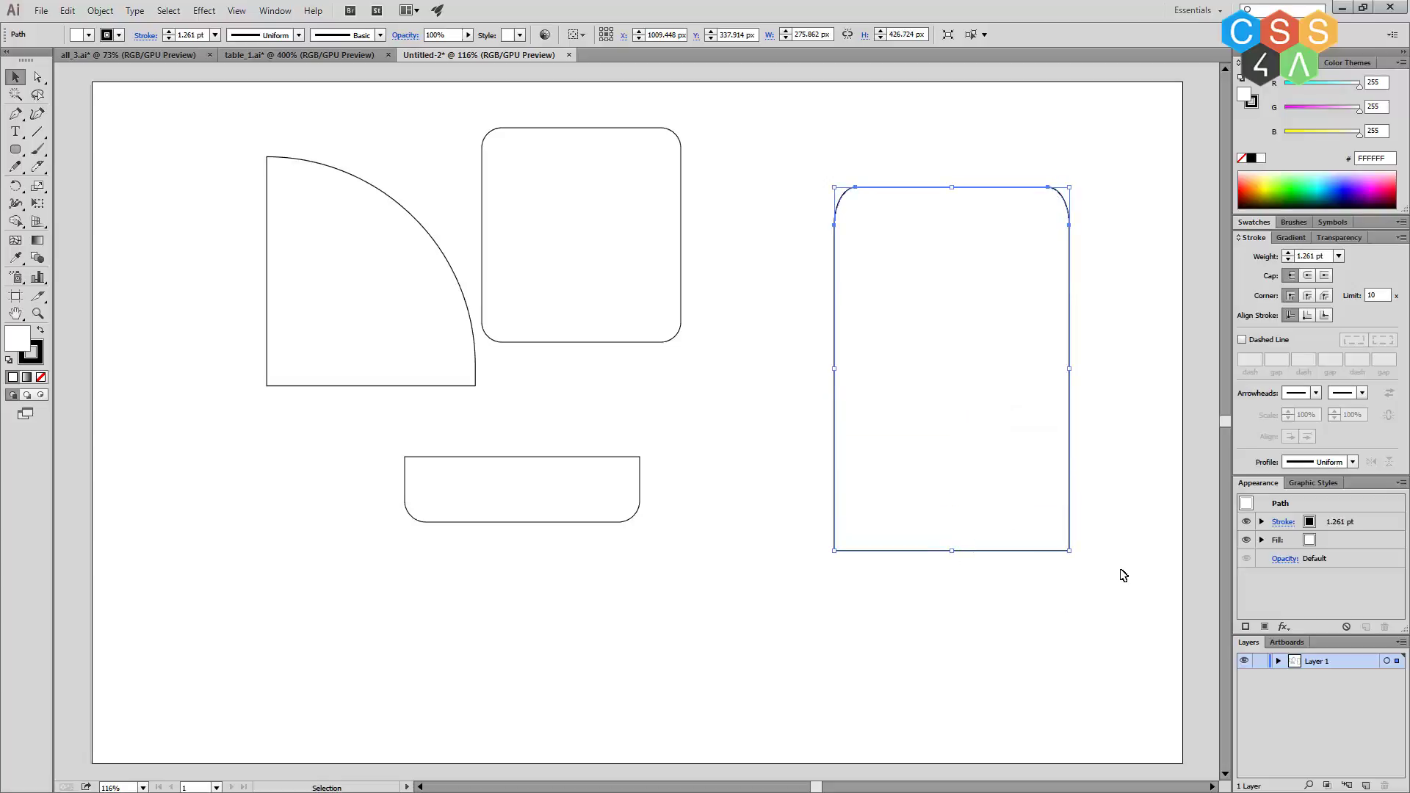
{"action": "key", "text": "ctrl+z"}
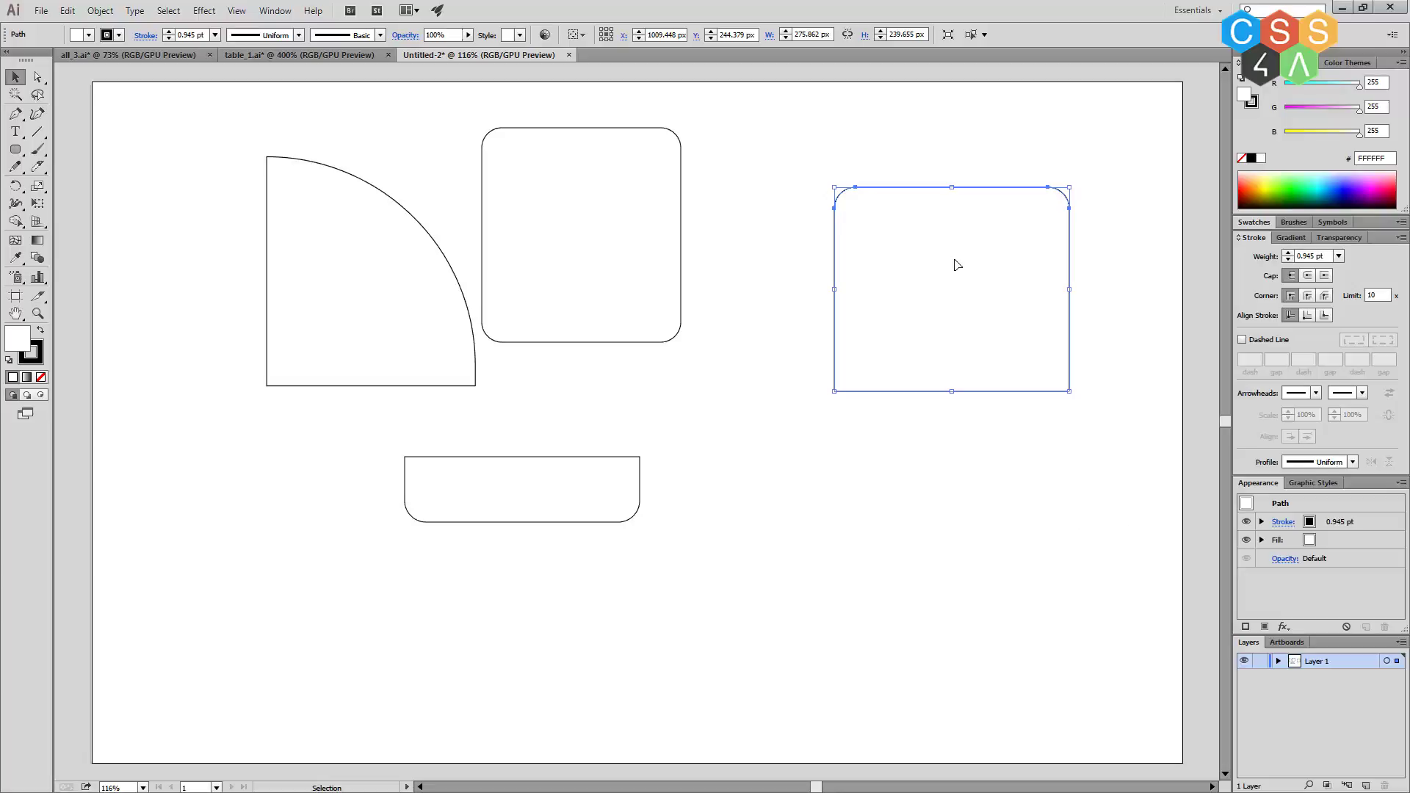
{"action": "left_click_drag", "start_coordinate": [954, 263], "coordinate": [831, 205]}
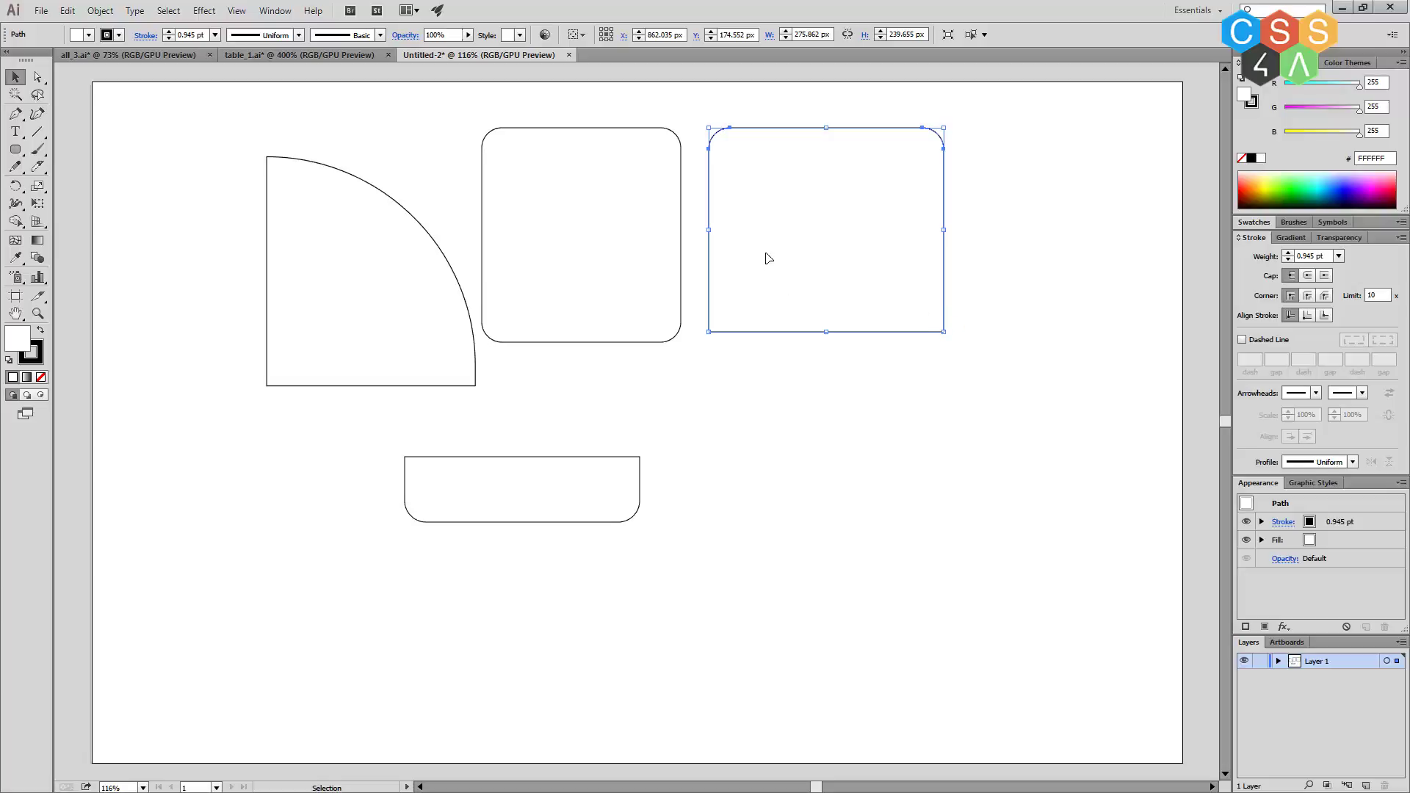
{"action": "left_click_drag", "start_coordinate": [768, 258], "coordinate": [899, 263]}
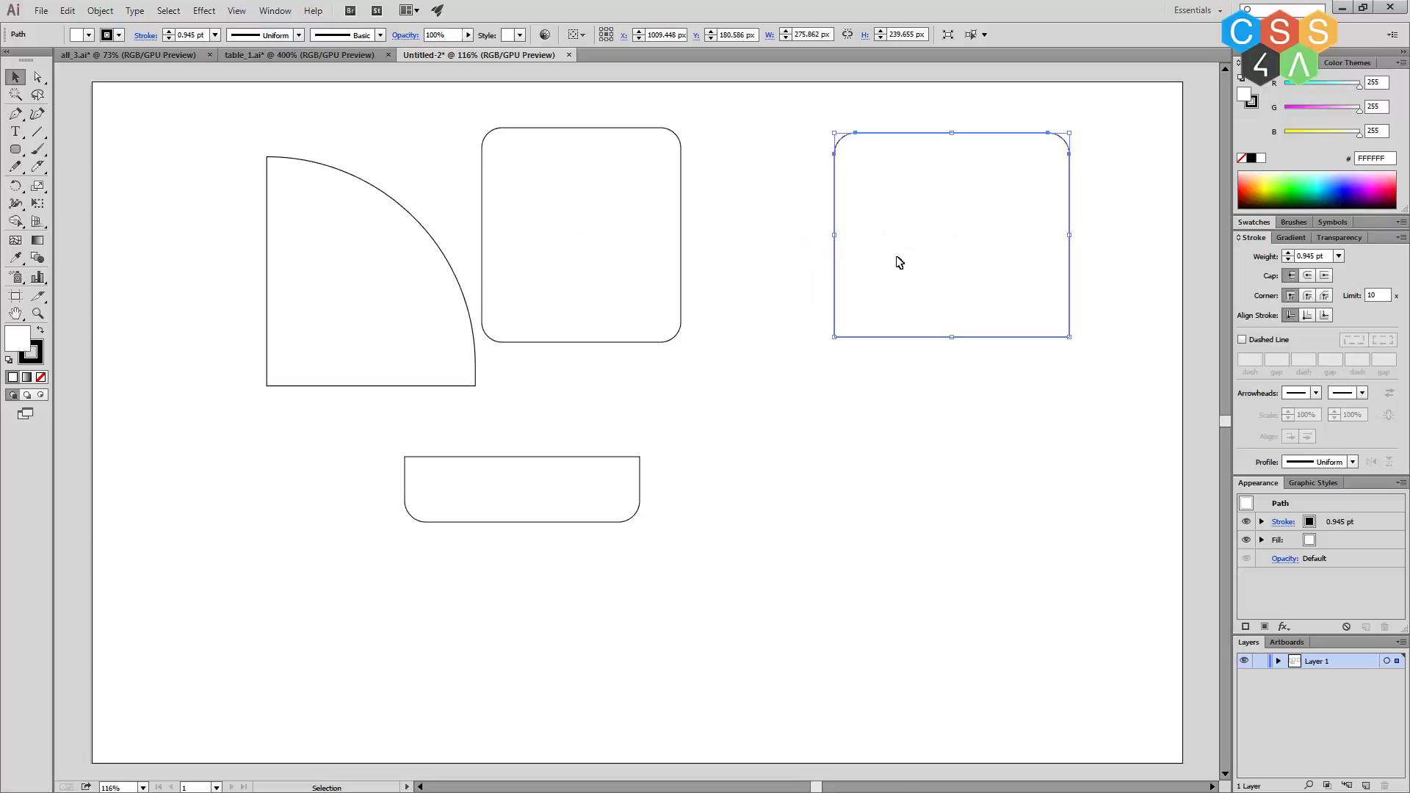
{"action": "left_click_drag", "start_coordinate": [598, 218], "coordinate": [667, 222]}
{"action": "left_click", "coordinate": [876, 436]}
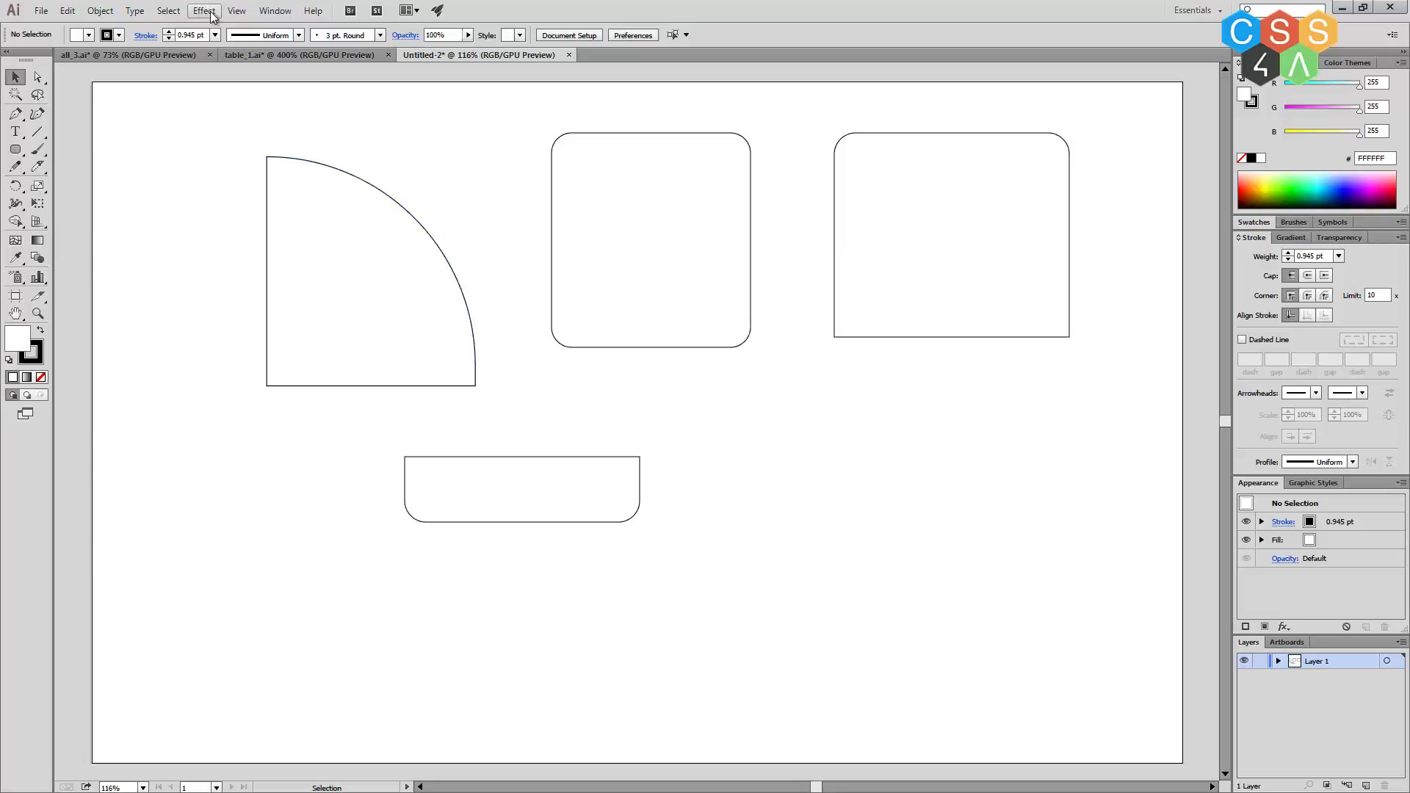
Close Untitled-2 without saving and create a new 1280 × 800 px document, Untitled-3.
{"action": "left_click", "coordinate": [569, 55]}
{"action": "left_click", "coordinate": [780, 423]}
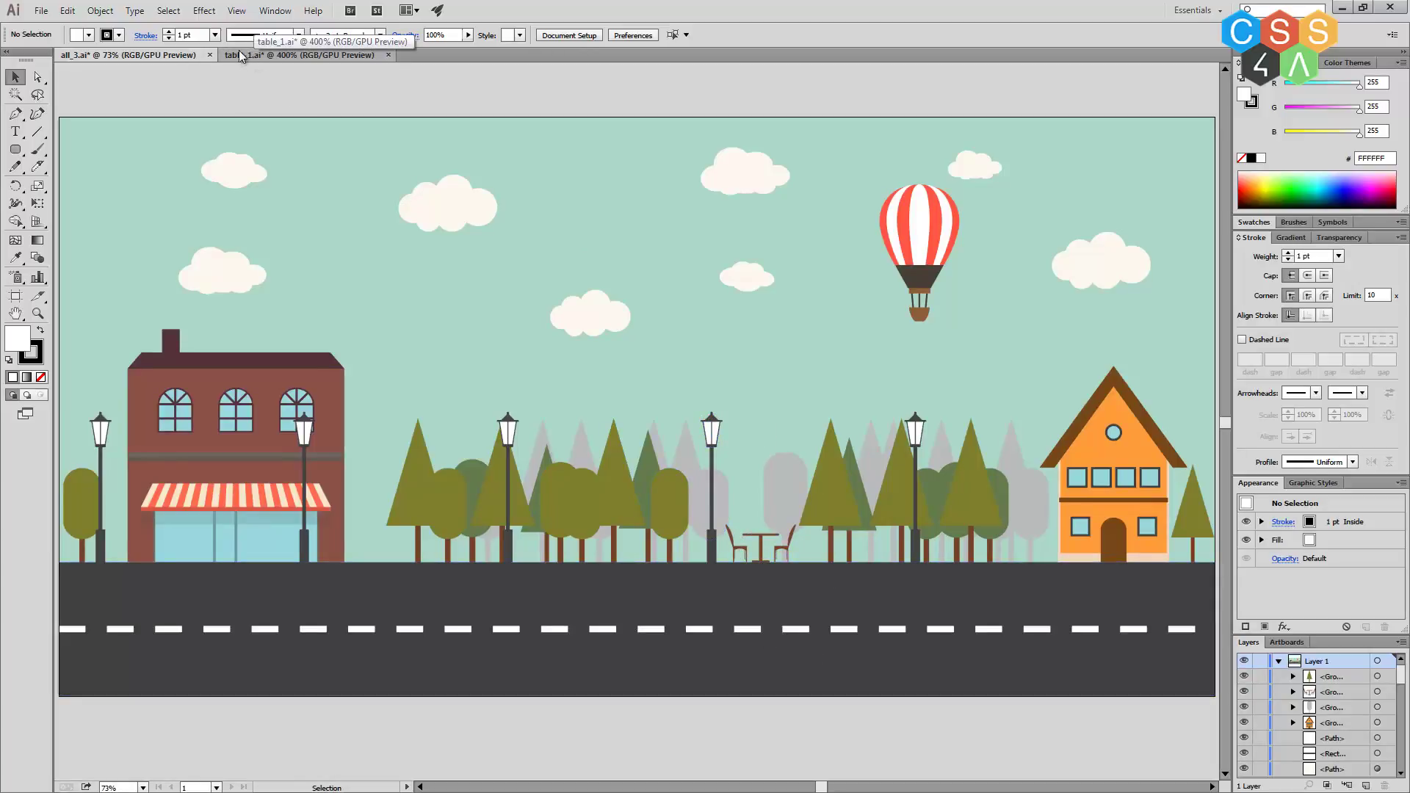
{"action": "left_click", "coordinate": [50, 12]}
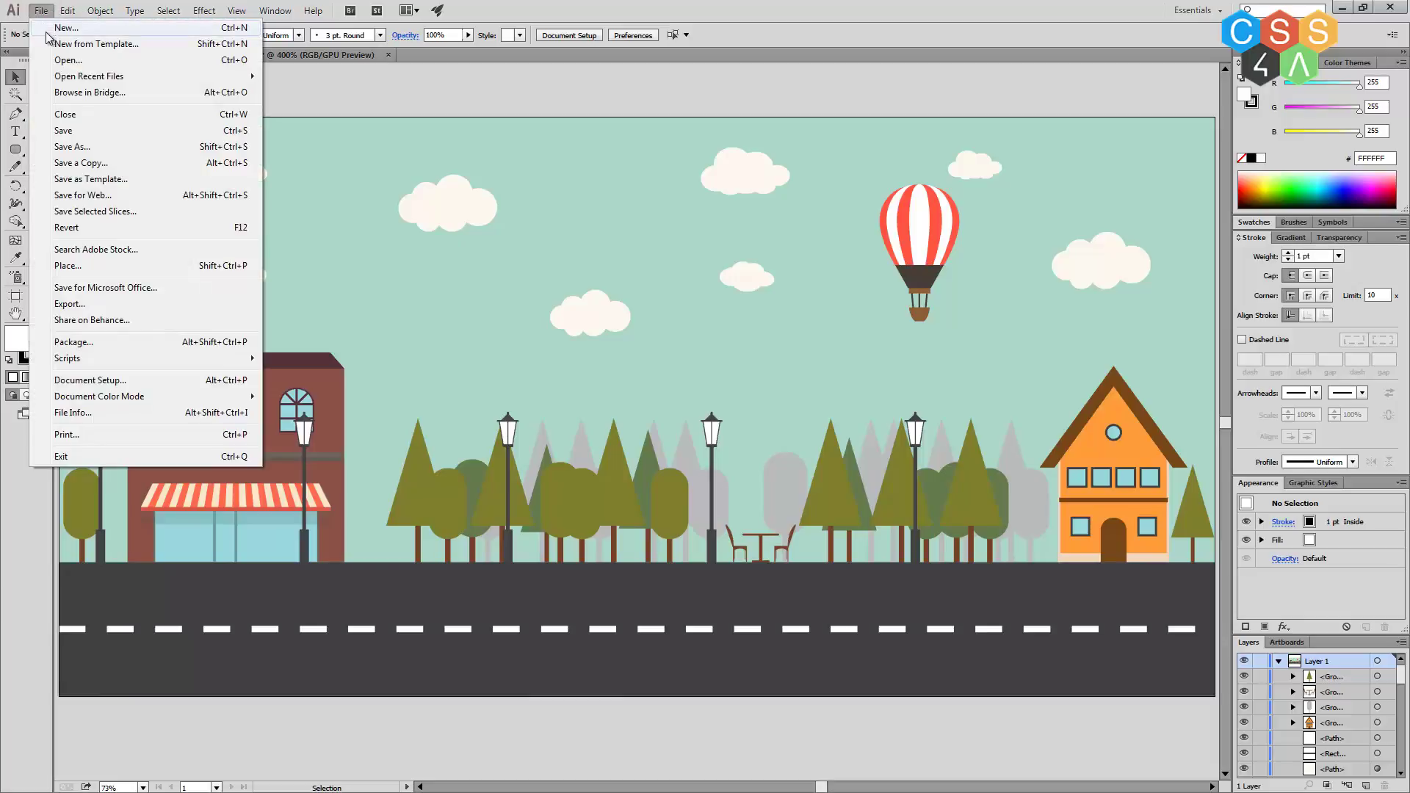
{"action": "left_click", "coordinate": [44, 22]}
{"action": "left_click", "coordinate": [808, 491]}
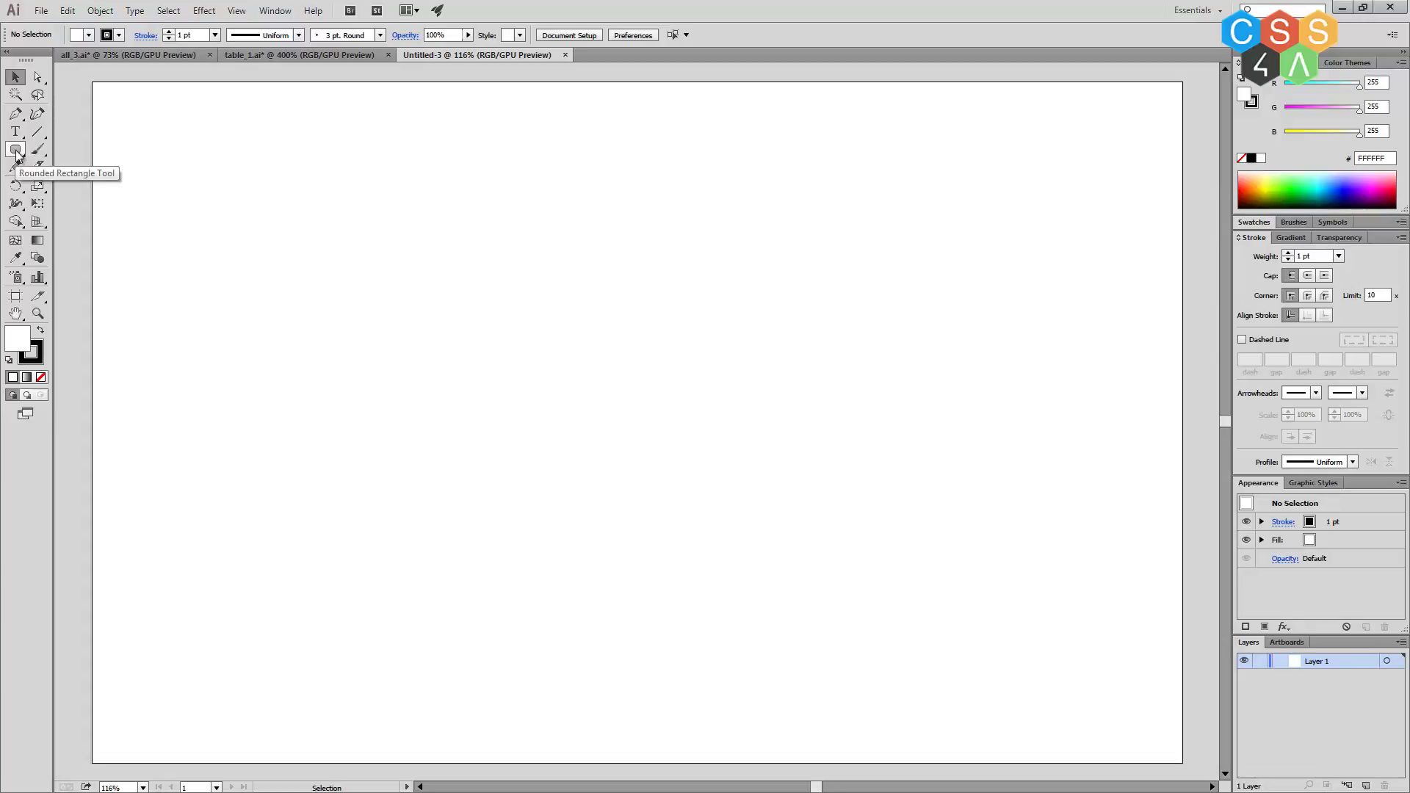
Draw a wide, flat square-cornered rectangle left of centre and trim its height slightly.
{"action": "left_click_drag", "start_coordinate": [16, 152], "coordinate": [73, 147]}
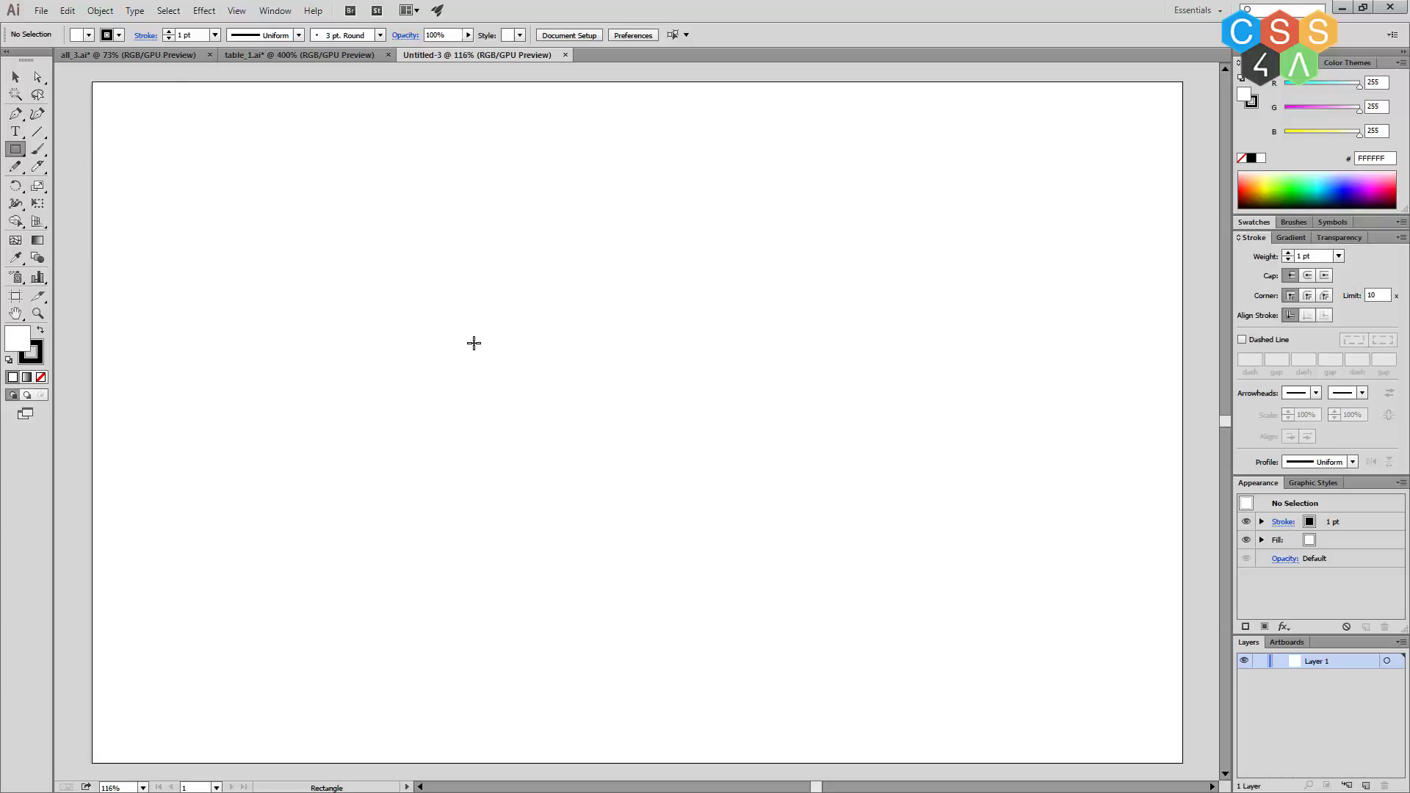
{"action": "mouse_move", "coordinate": [358, 389]}
{"action": "left_mouse_down"}
{"action": "mouse_move", "coordinate": [501, 444]}
{"action": "mouse_move", "coordinate": [541, 440]}
{"action": "left_mouse_up"}
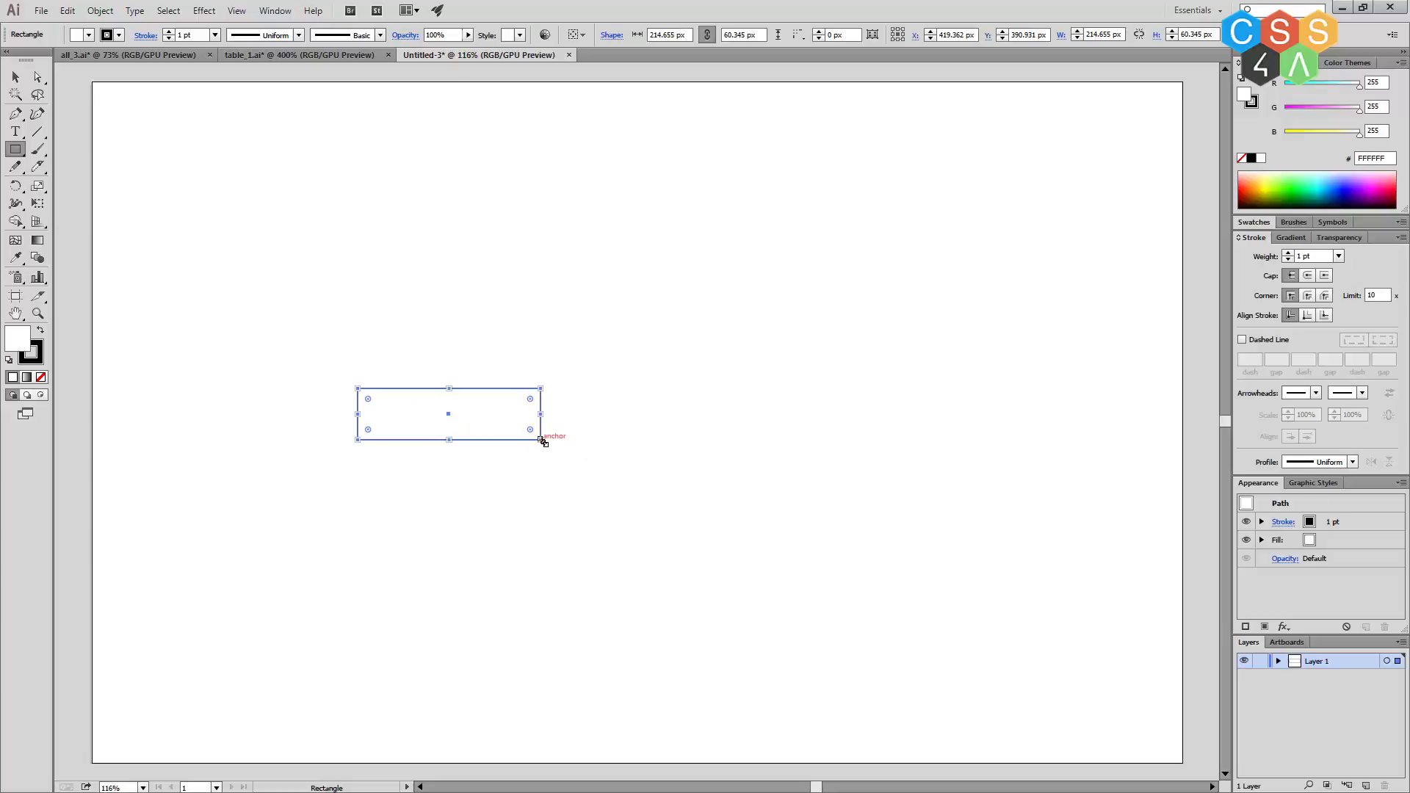
{"action": "left_click", "coordinate": [446, 439]}
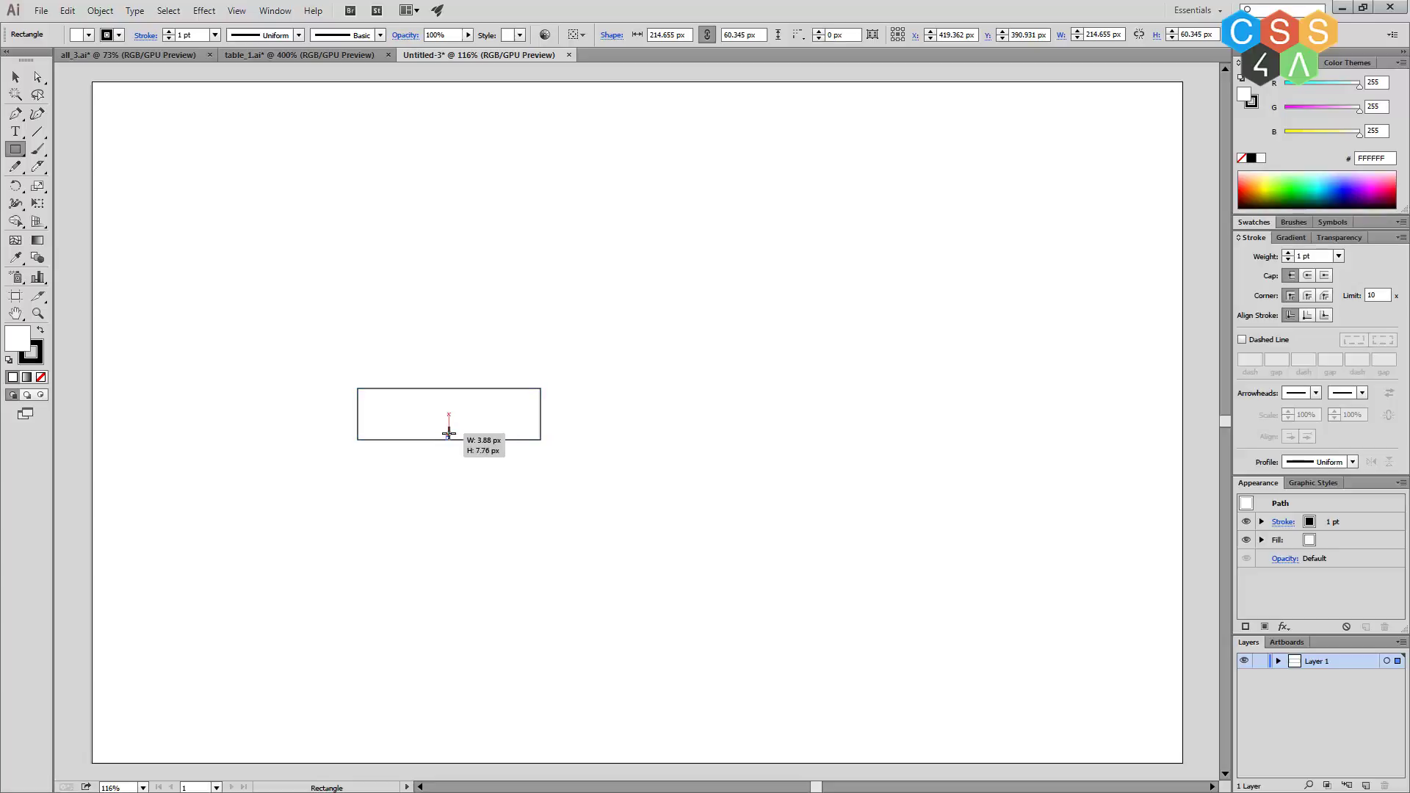
{"action": "left_click", "coordinate": [446, 439]}
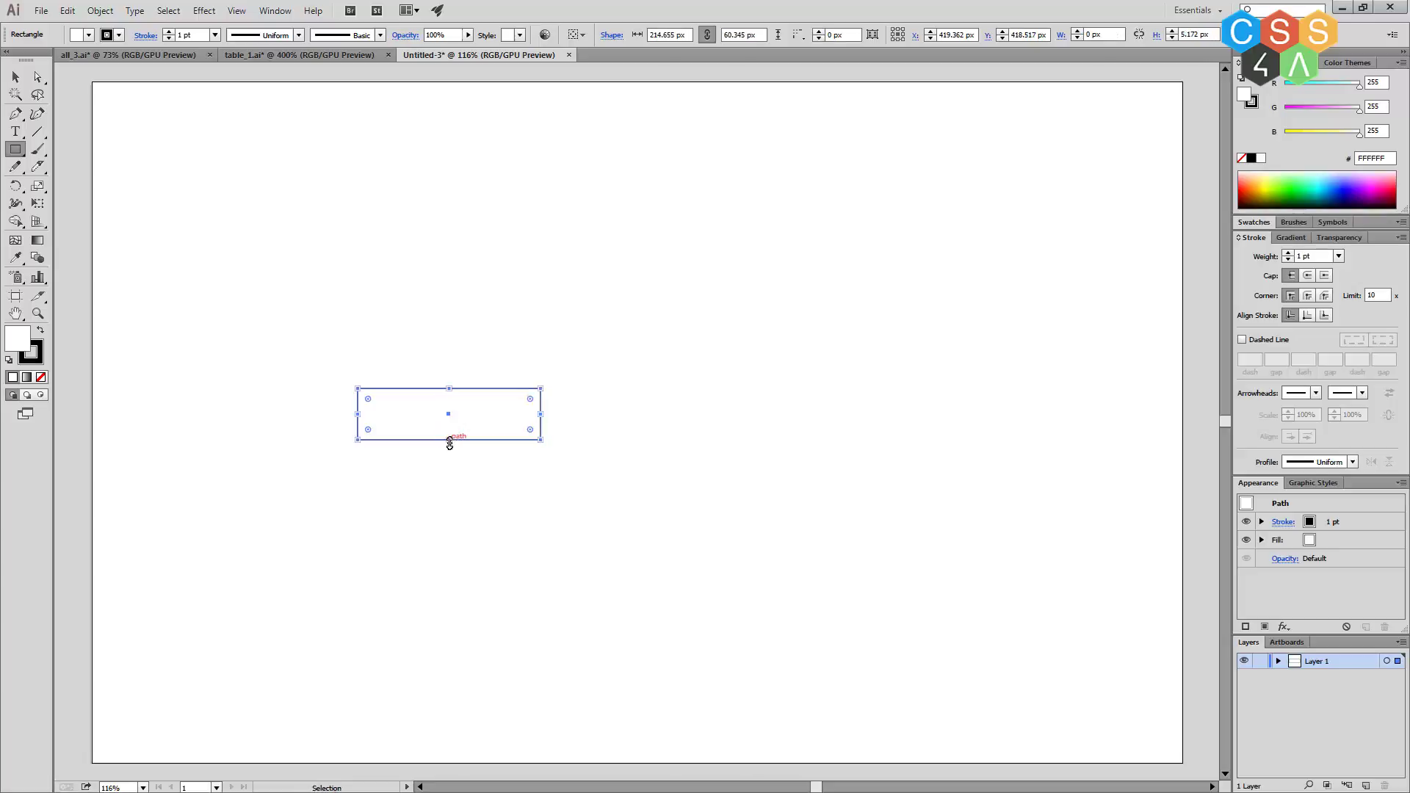
{"action": "left_click_drag", "start_coordinate": [447, 441], "coordinate": [449, 436]}
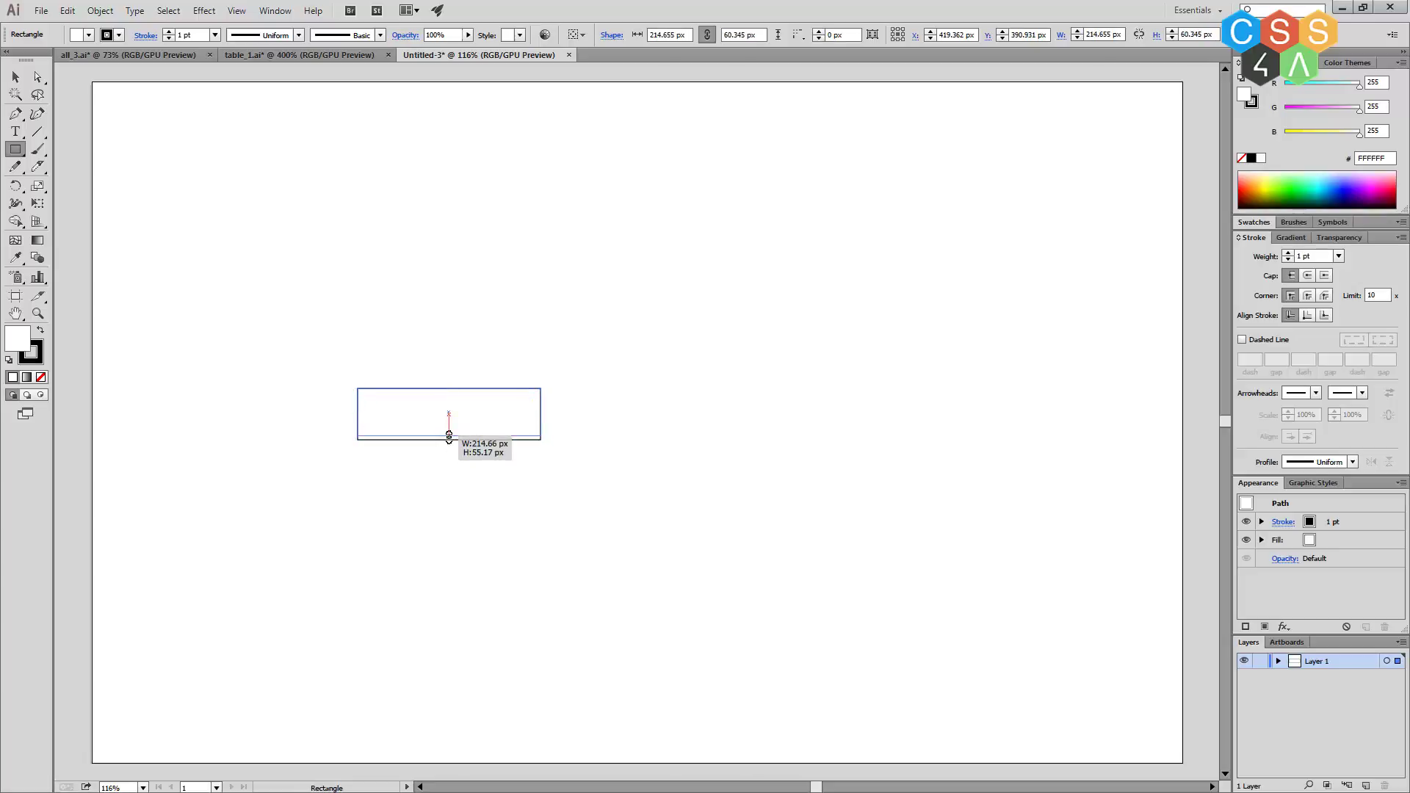
{"action": "key", "text": "v"}
{"action": "left_click", "coordinate": [572, 476]}
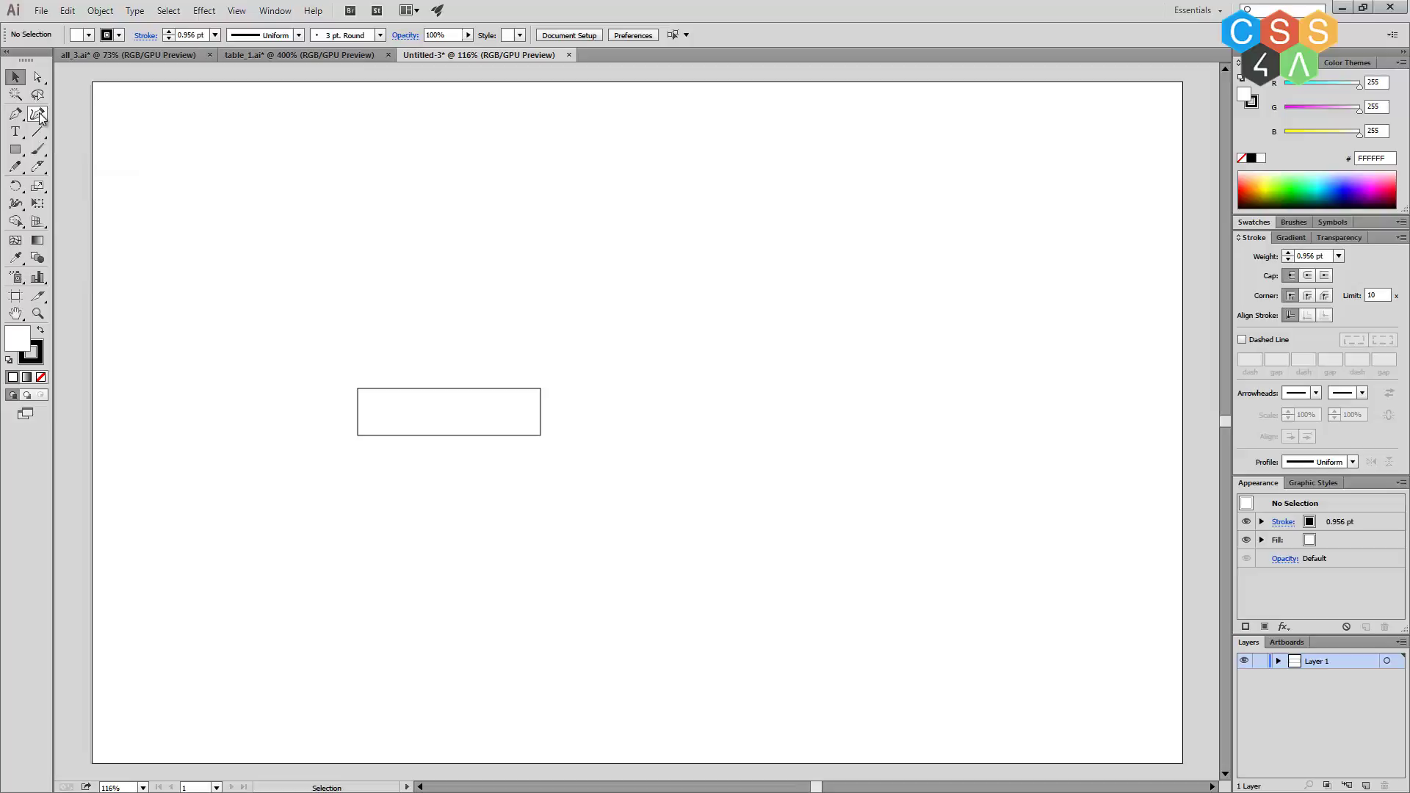
Use the Curvature Tool to pull the rectangle's bottom-edge midpoint up into a shallow arch.
{"action": "left_click", "coordinate": [39, 116]}
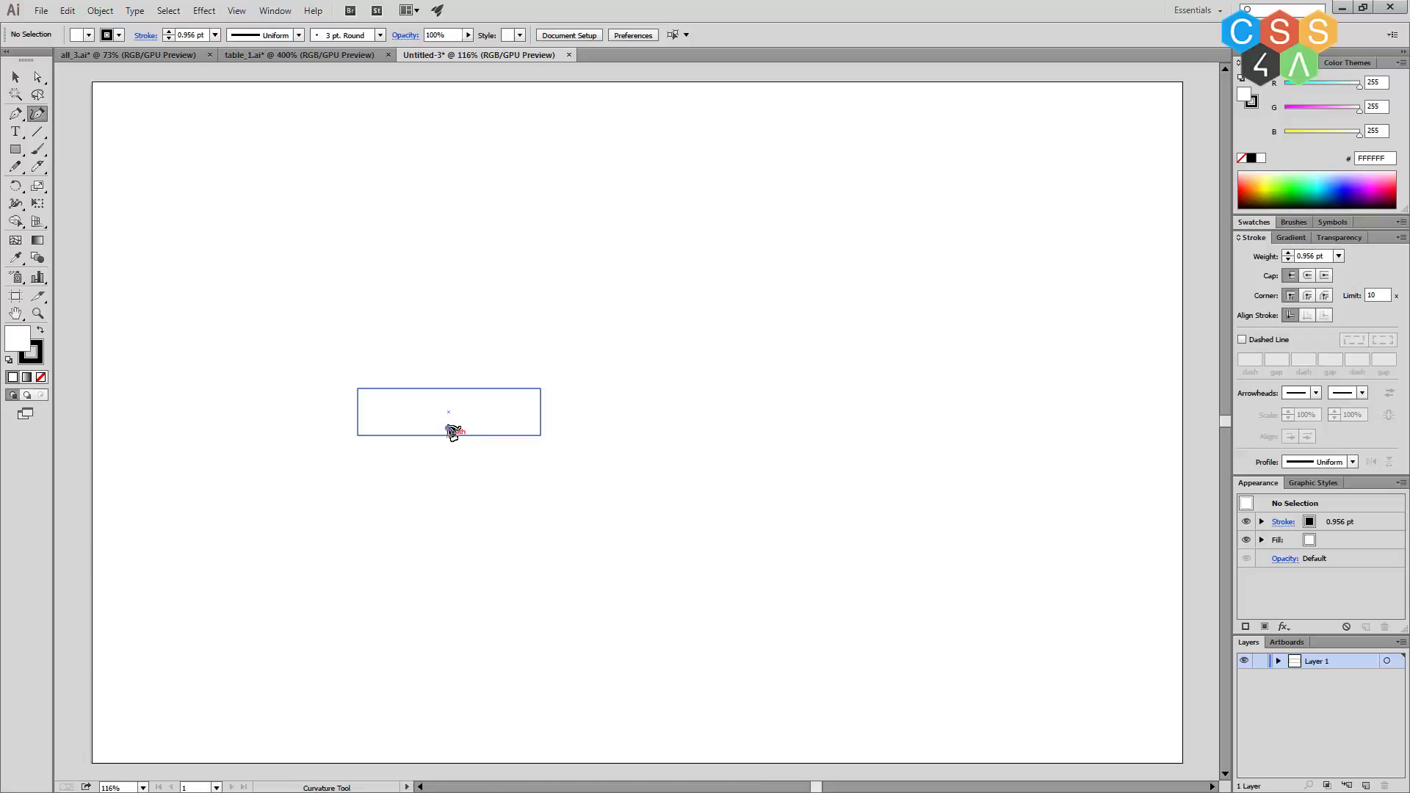
{"action": "left_click", "coordinate": [453, 437]}
{"action": "key", "text": "ctrl+shift+a"}
{"action": "left_click", "coordinate": [16, 76]}
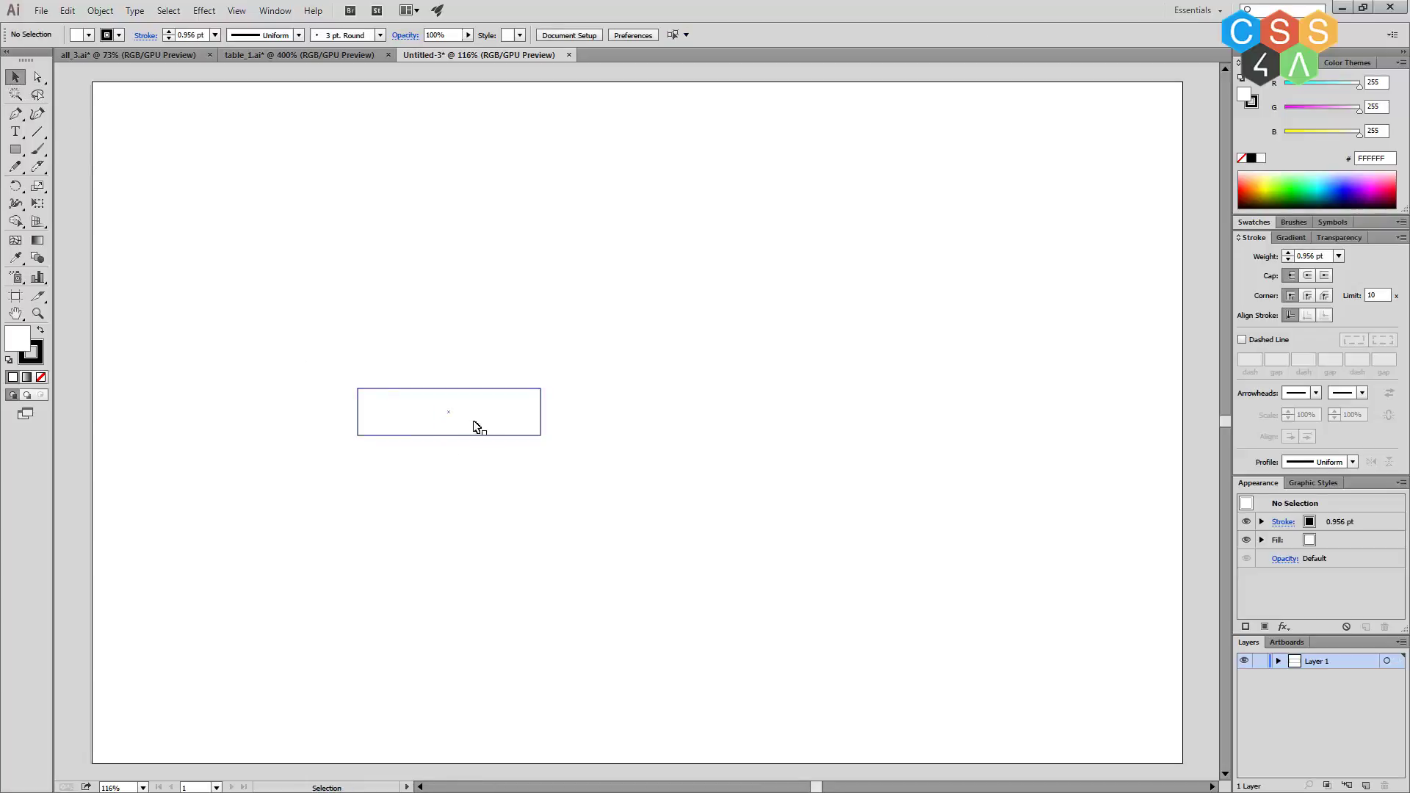
{"action": "left_click", "coordinate": [507, 421]}
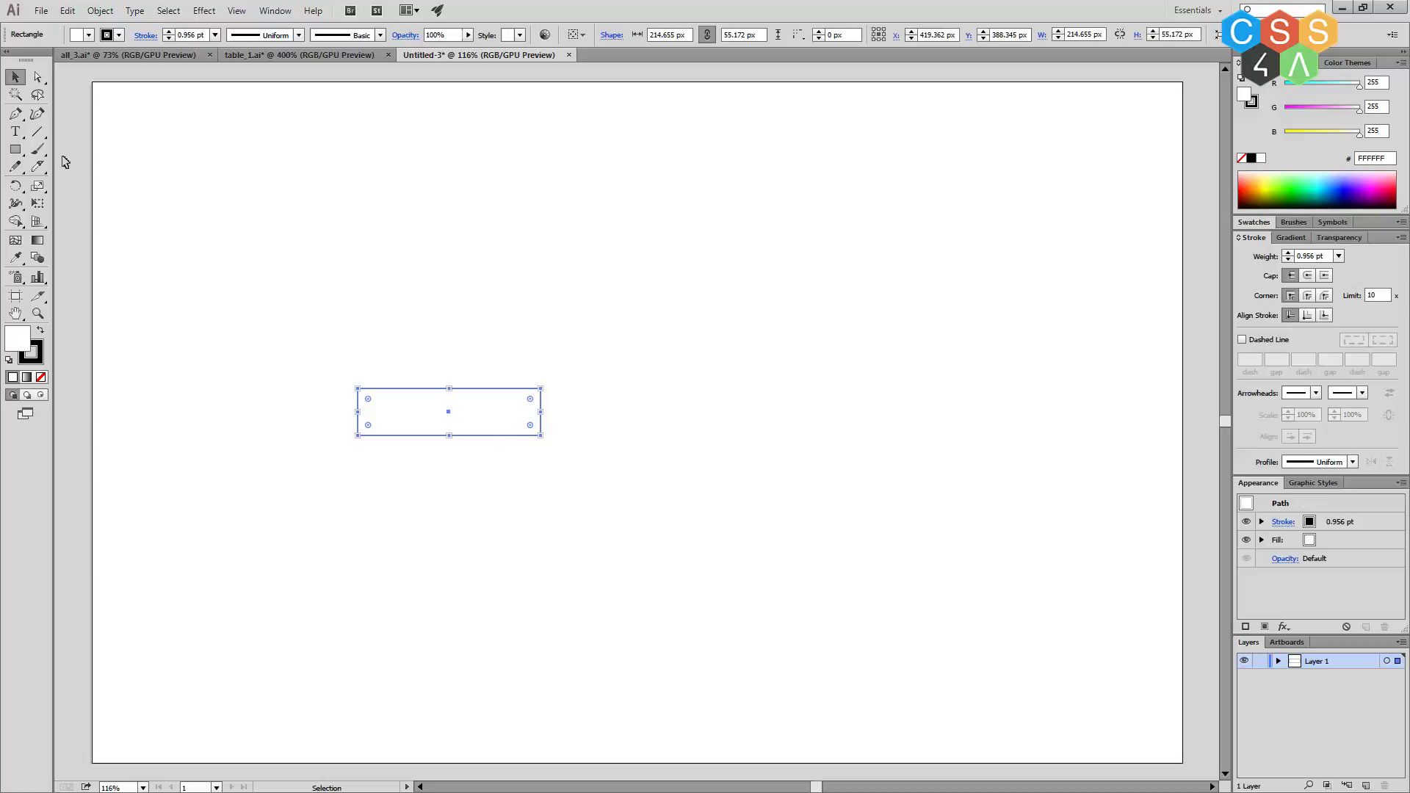
{"action": "left_click", "coordinate": [37, 114]}
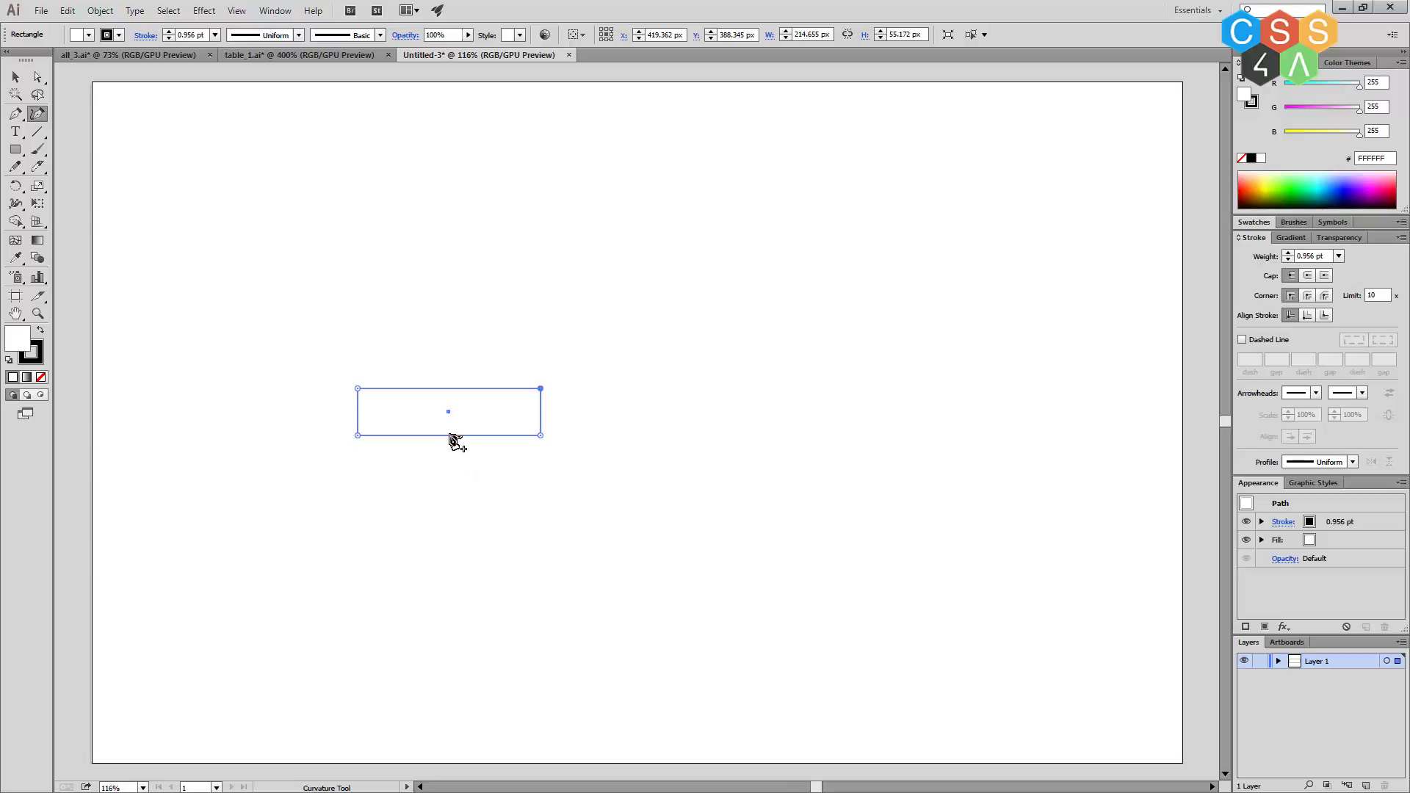
{"action": "left_click_drag", "start_coordinate": [448, 436], "coordinate": [451, 416]}
{"action": "left_click_drag", "start_coordinate": [450, 419], "coordinate": [450, 417]}
{"action": "key", "text": "v"}
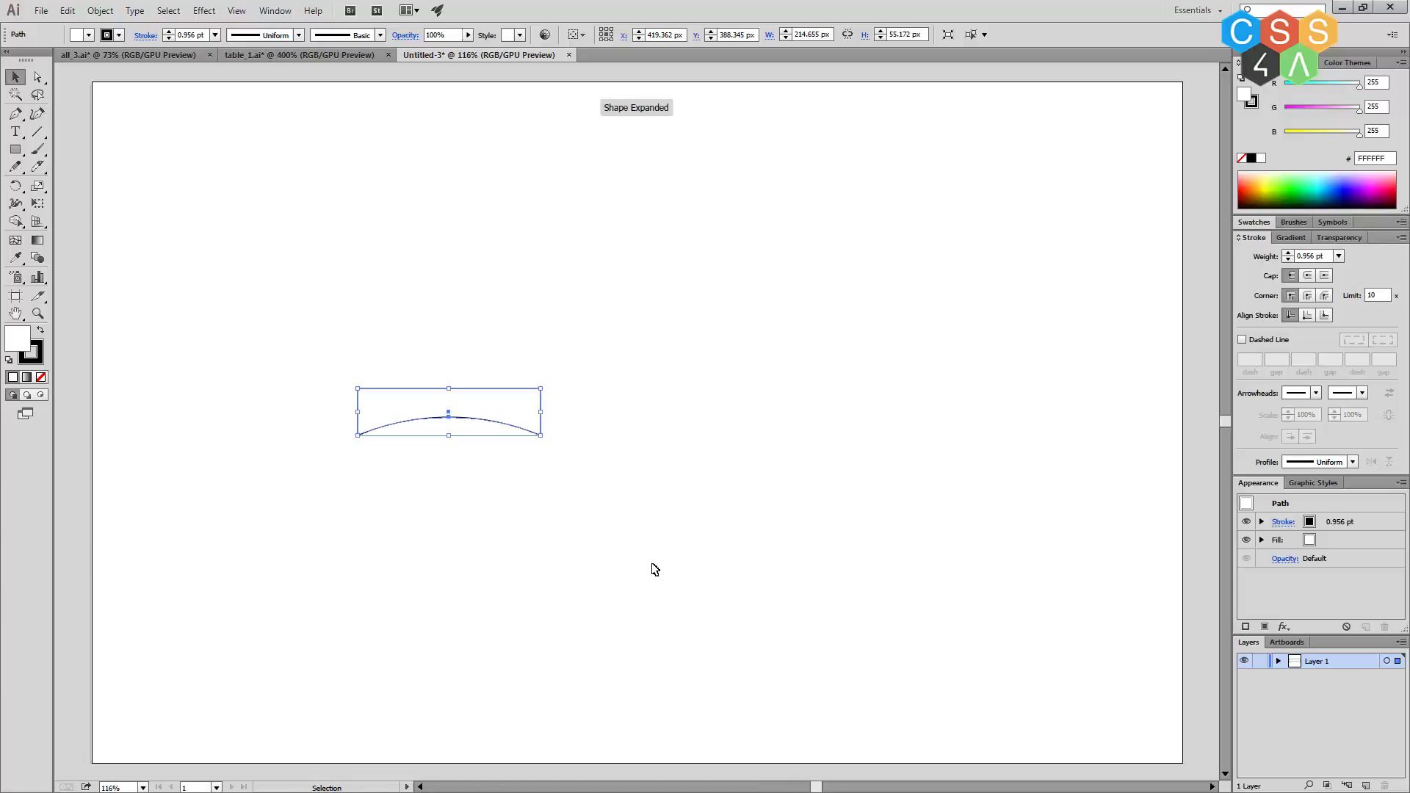
{"action": "left_click", "coordinate": [655, 569]}
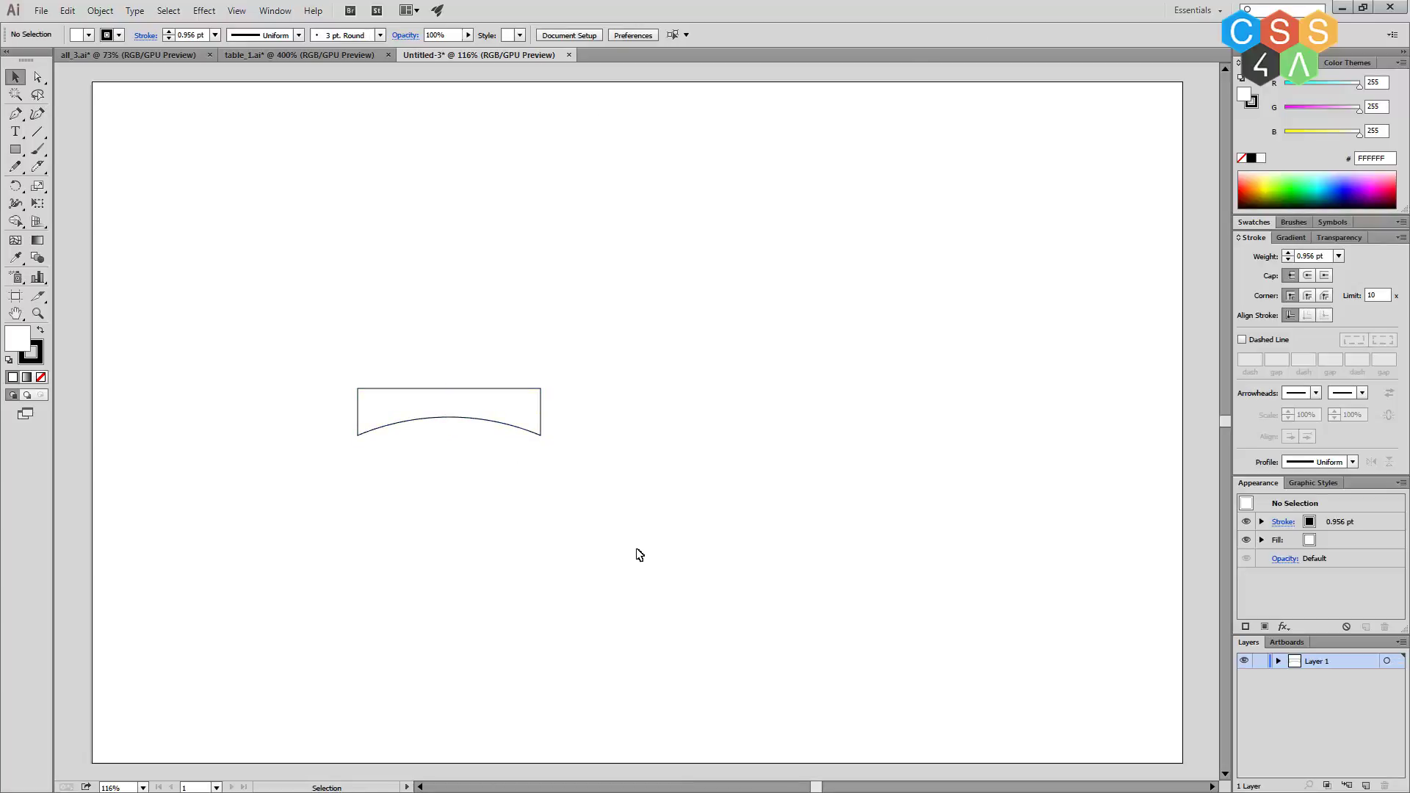
Draw a thin leg under the arch's left end, raise it to meet the arch, and shorten it.
{"action": "left_click", "coordinate": [17, 150]}
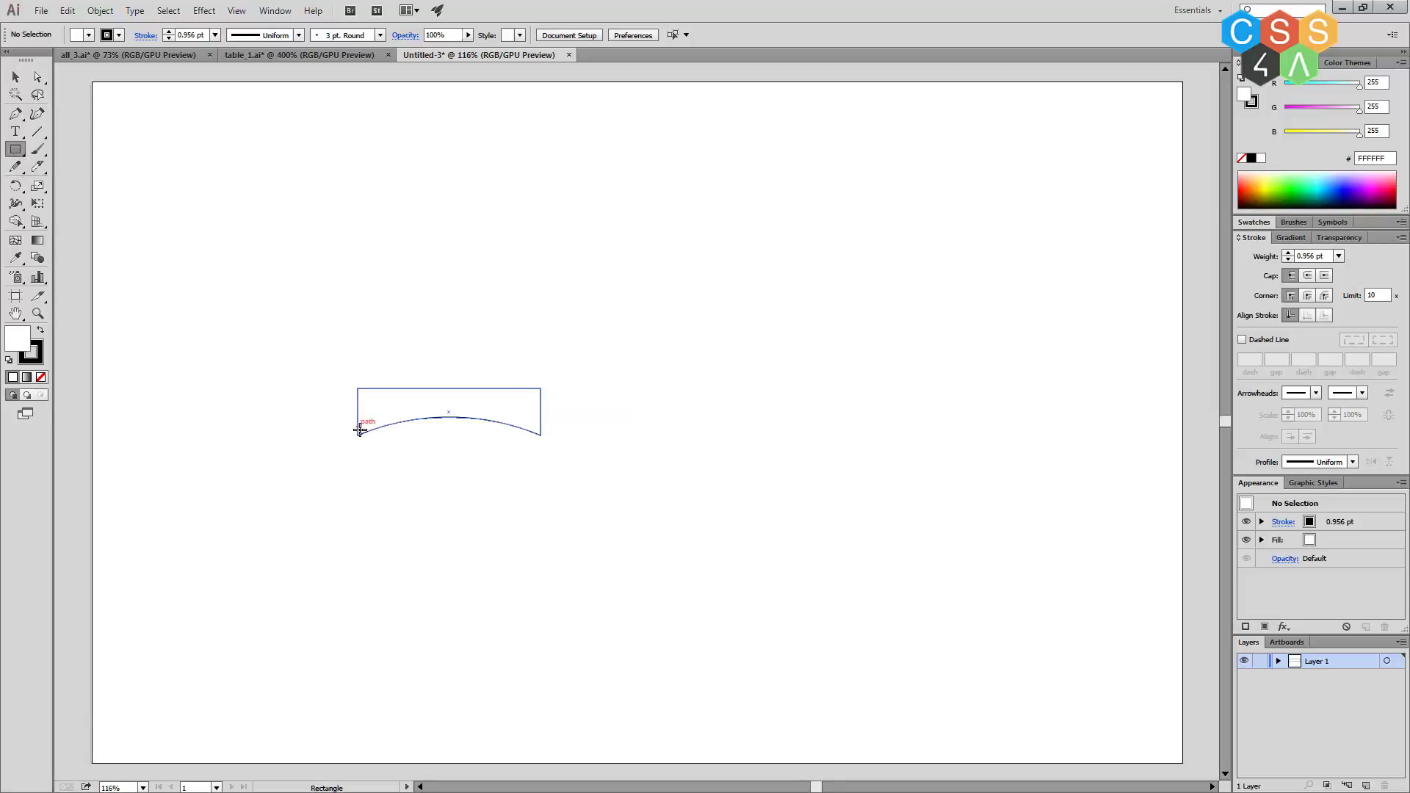
{"action": "left_click_drag", "start_coordinate": [357, 436], "coordinate": [373, 674]}
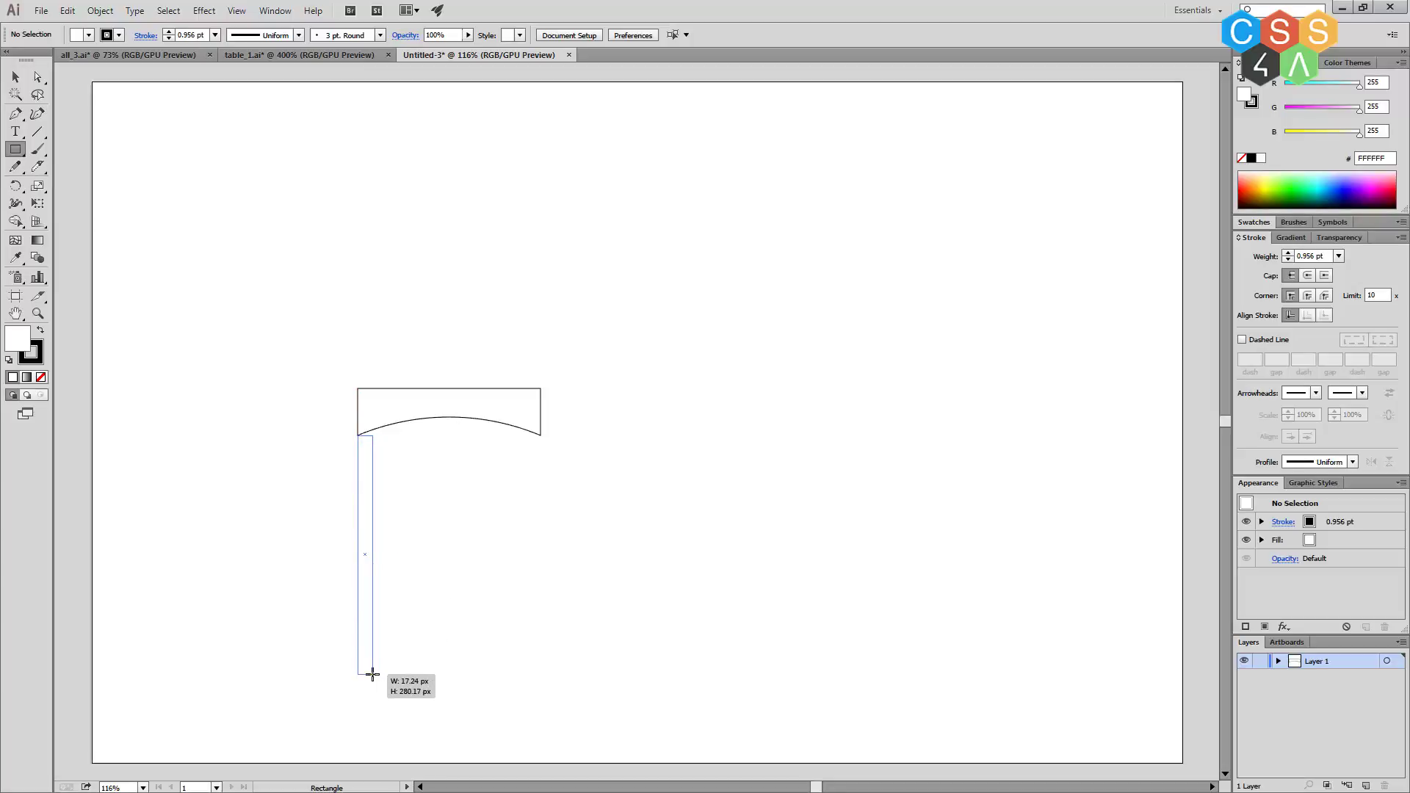
{"action": "key", "text": "v"}
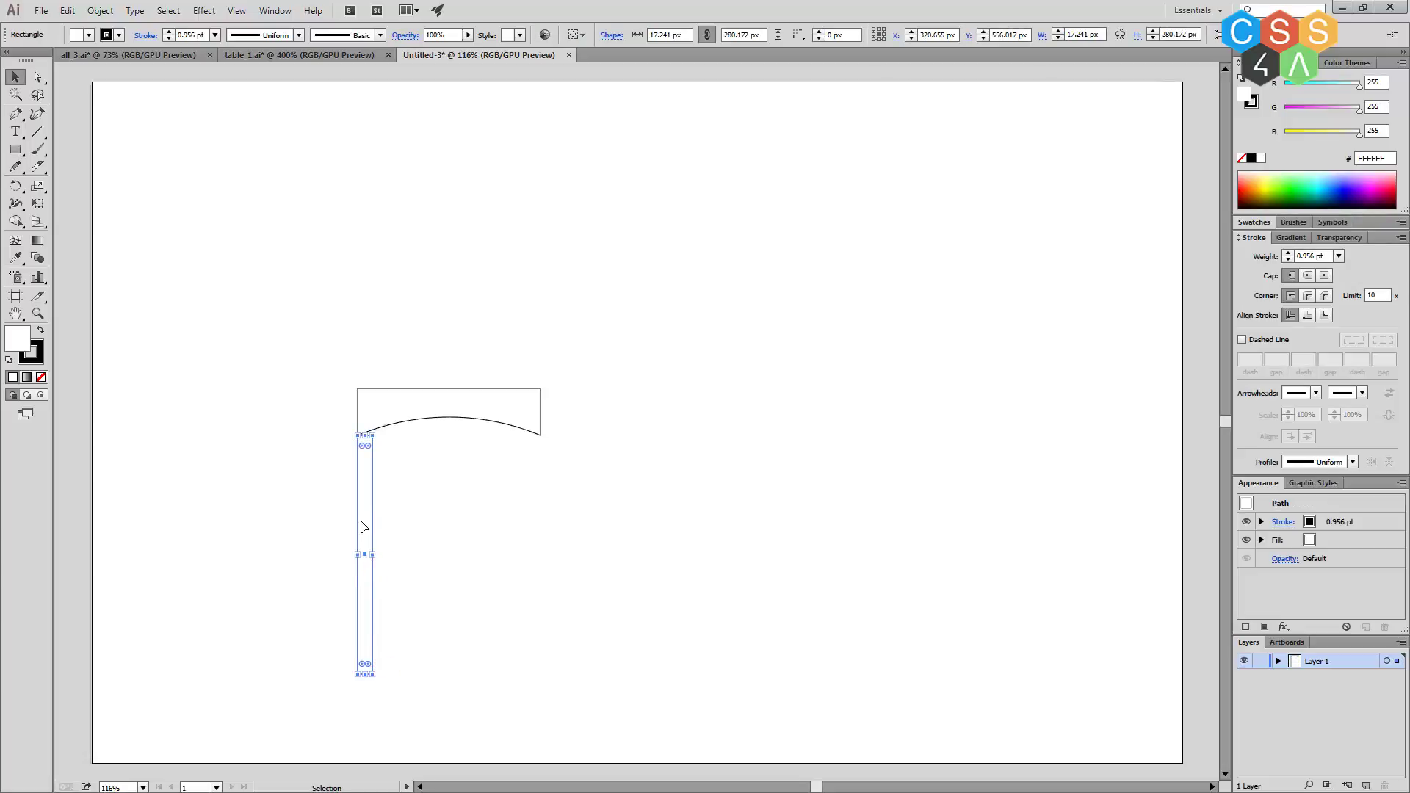
{"action": "left_click_drag", "start_coordinate": [365, 528], "coordinate": [363, 504]}
{"action": "left_click", "coordinate": [444, 551]}
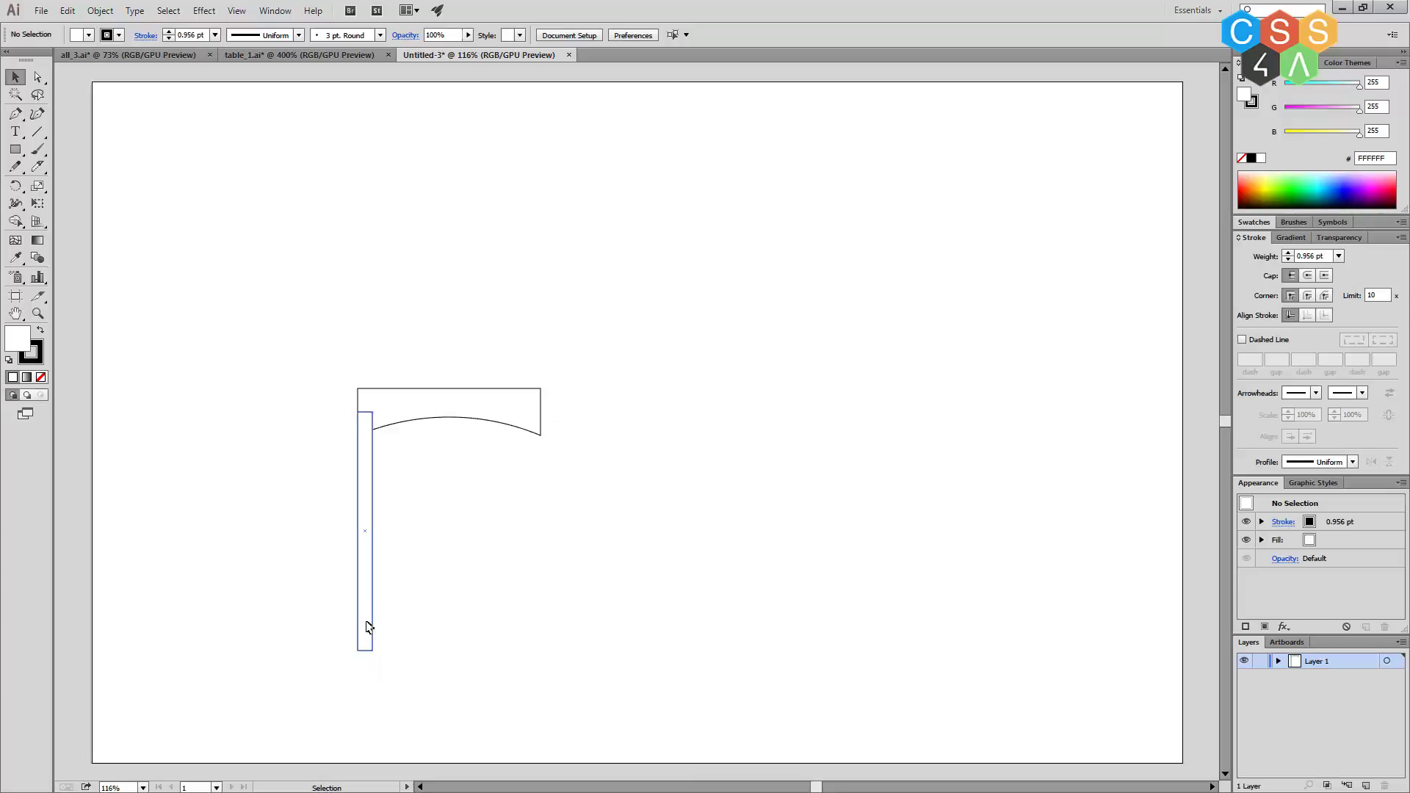
{"action": "left_click", "coordinate": [365, 650]}
{"action": "left_click_drag", "start_coordinate": [365, 651], "coordinate": [365, 608]}
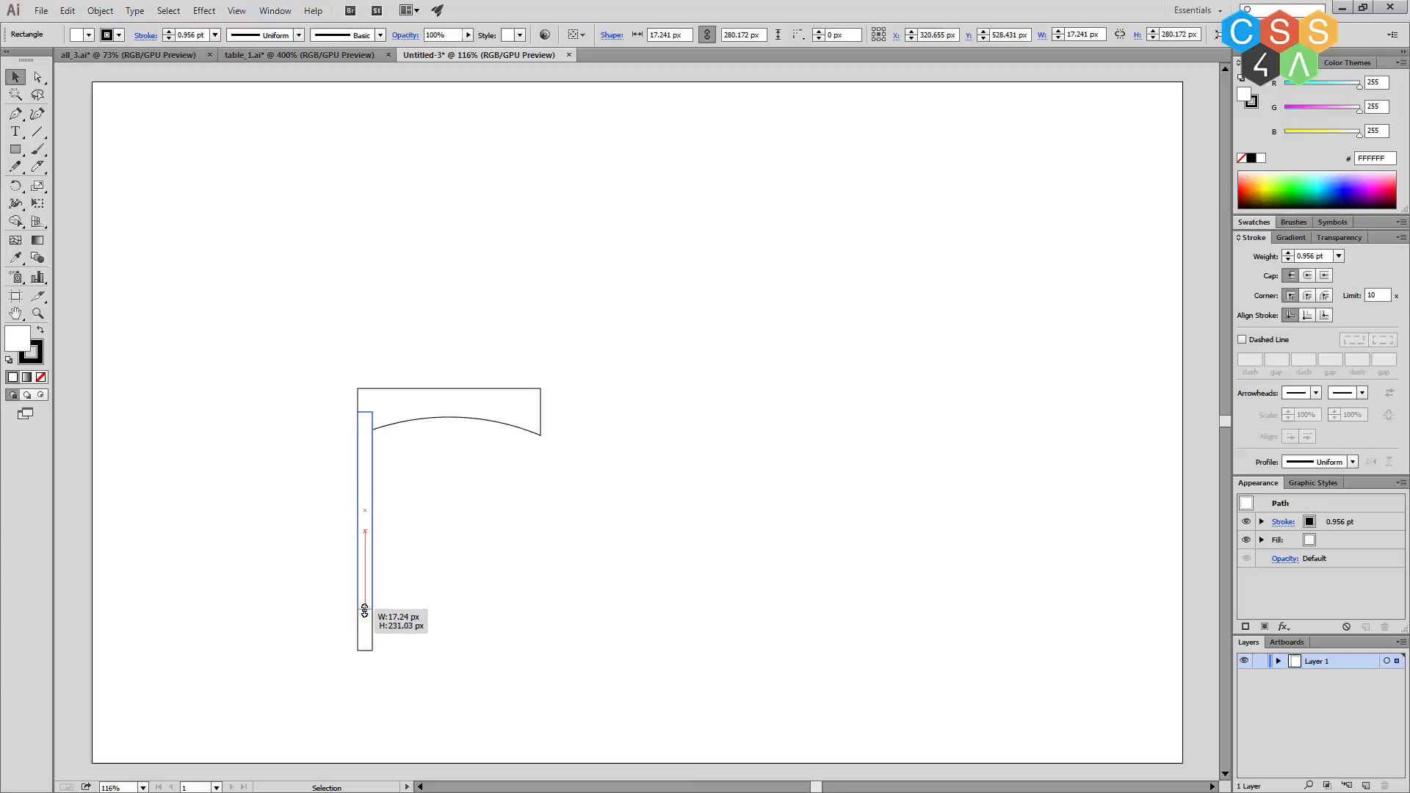
{"action": "left_click", "coordinate": [481, 708]}
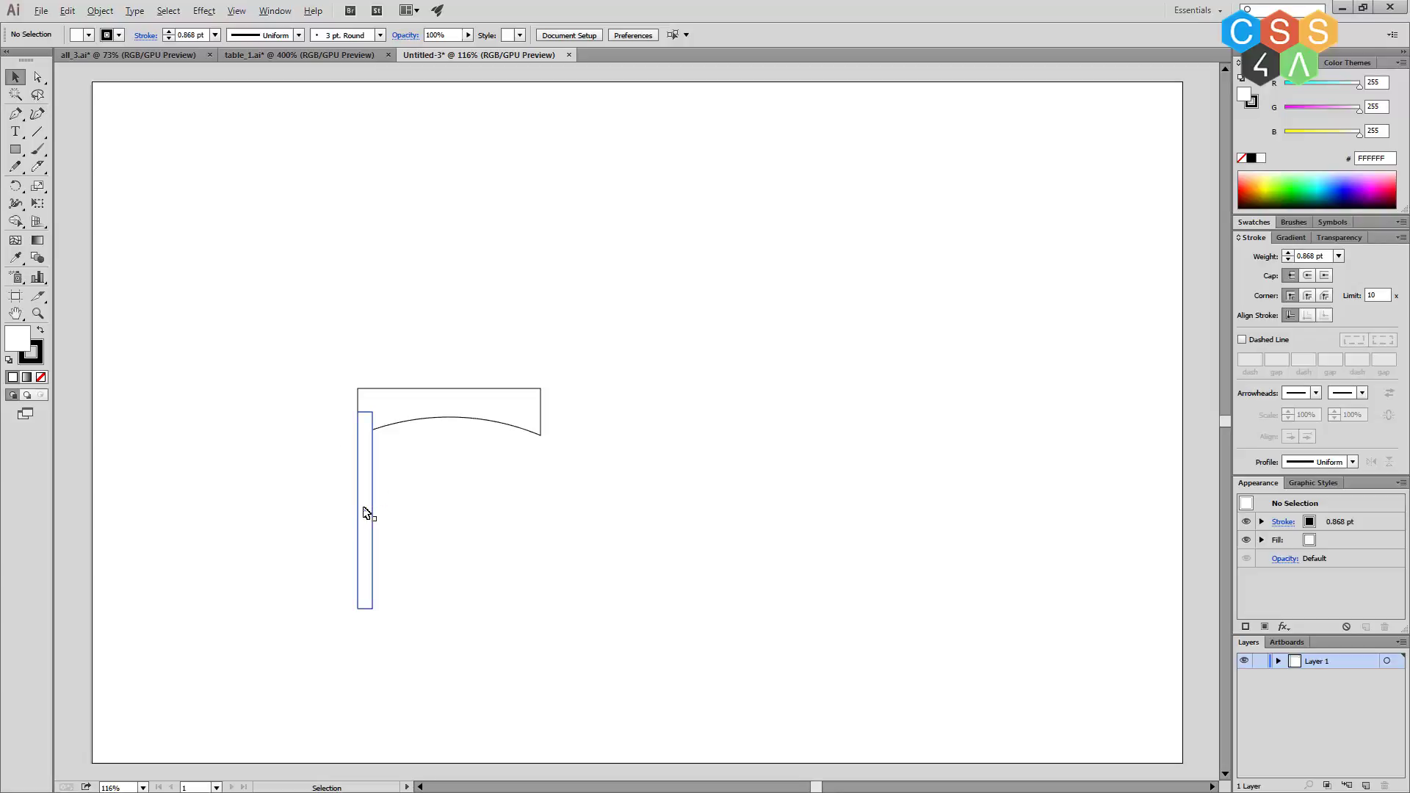
Alt-drag a copy of the leg under the arch's right end.
{"action": "key", "text": "alt"}
{"action": "left_click_drag", "start_coordinate": [364, 512], "coordinate": [536, 524]}
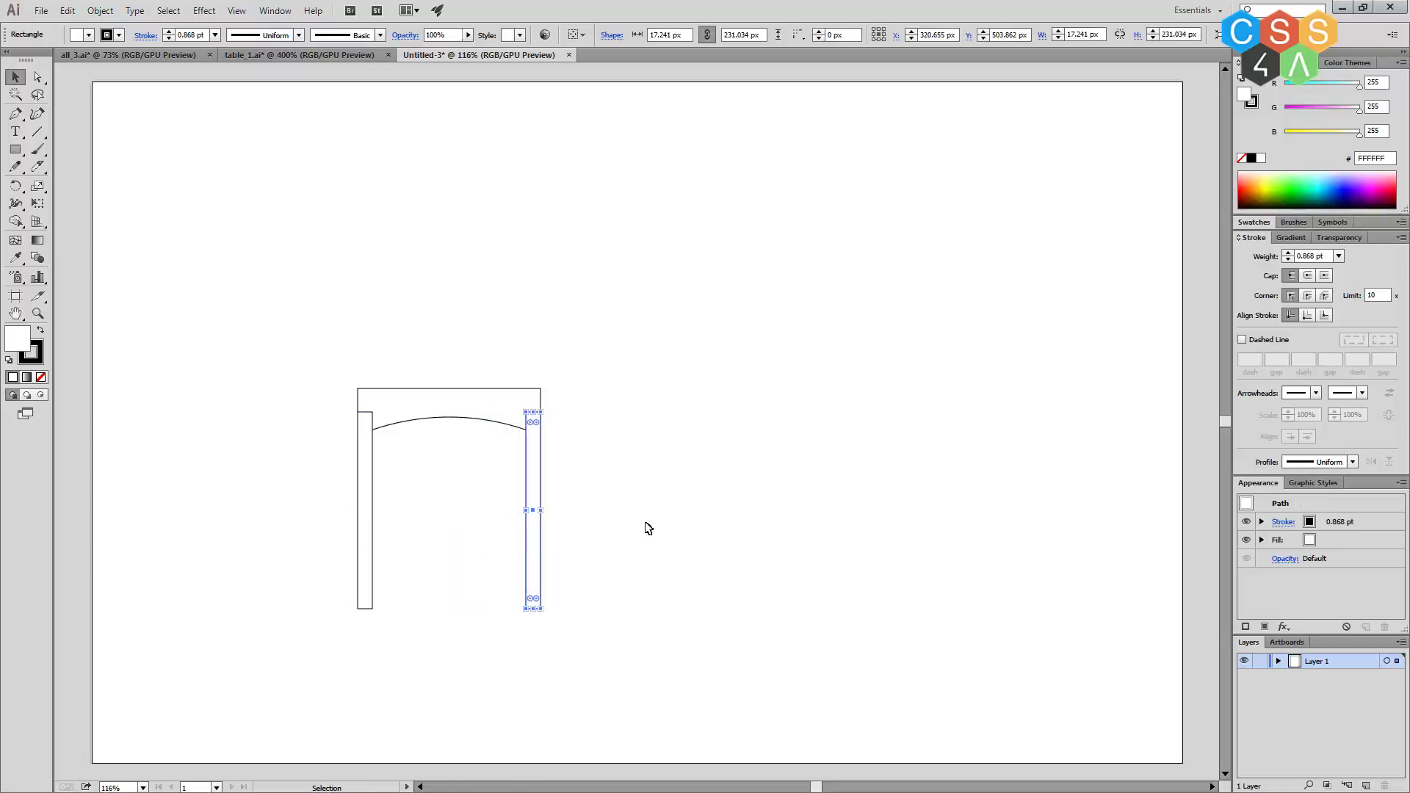
{"action": "left_click", "coordinate": [646, 526]}
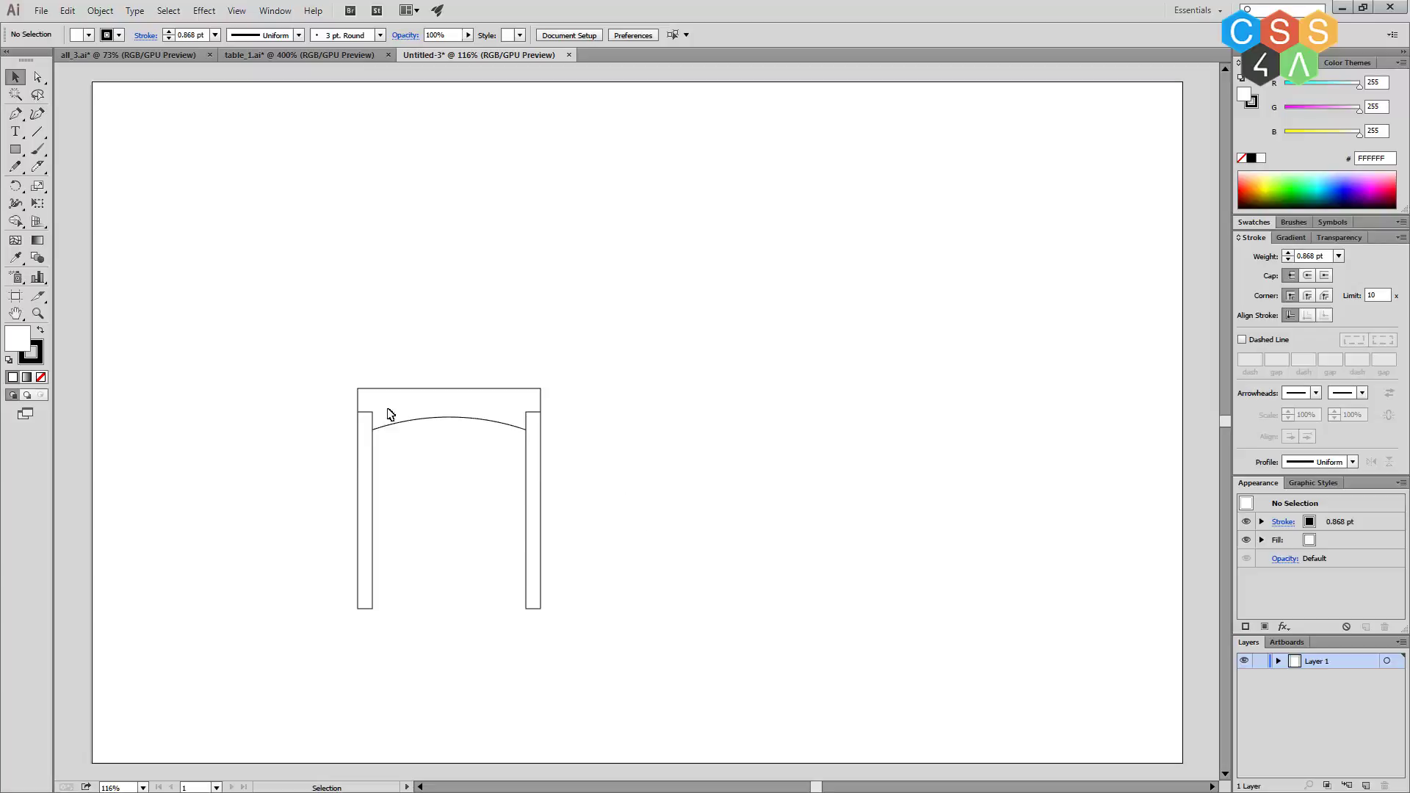
Draw a thin inner post just inside the left leg and adjust its length.
{"action": "left_click", "coordinate": [16, 151]}
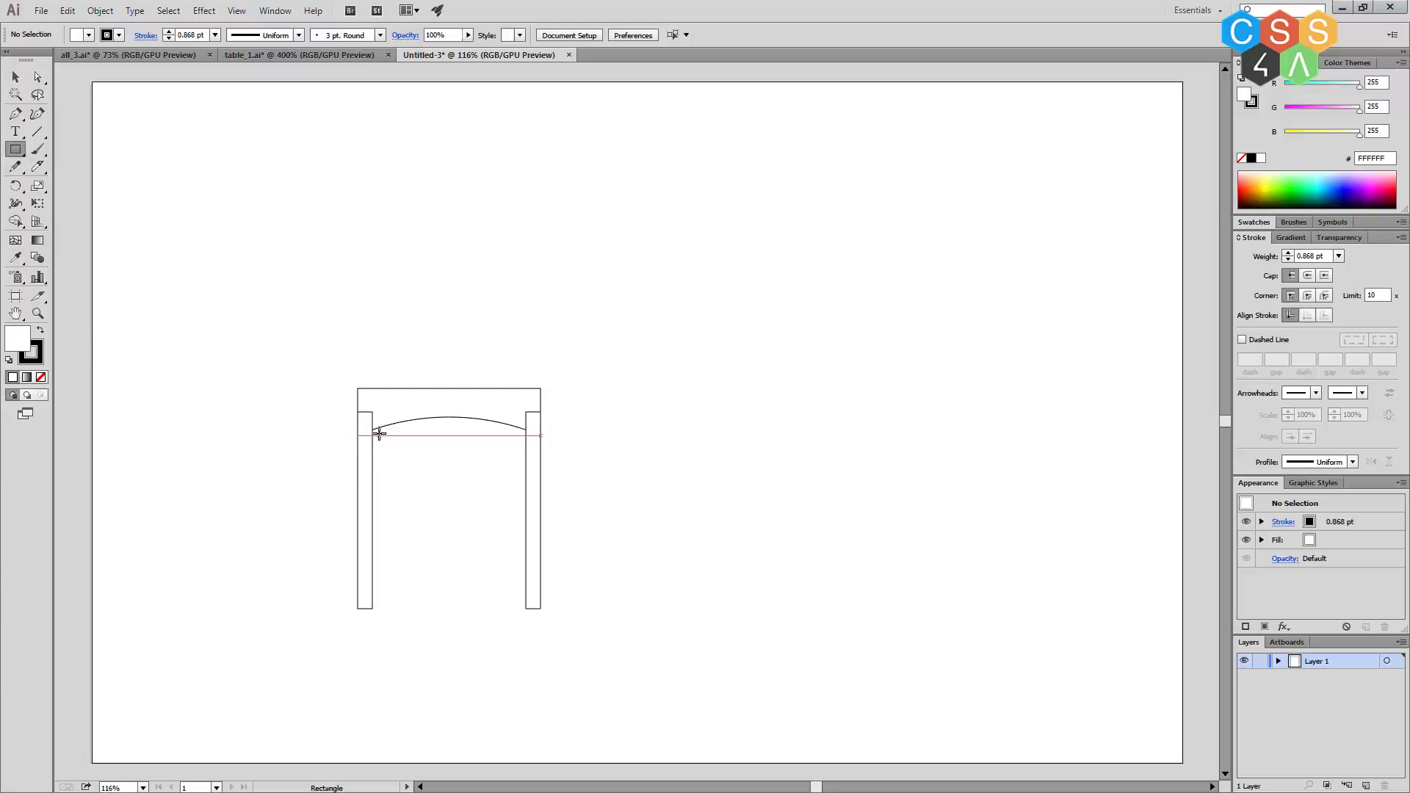
{"action": "left_click_drag", "start_coordinate": [377, 423], "coordinate": [382, 585]}
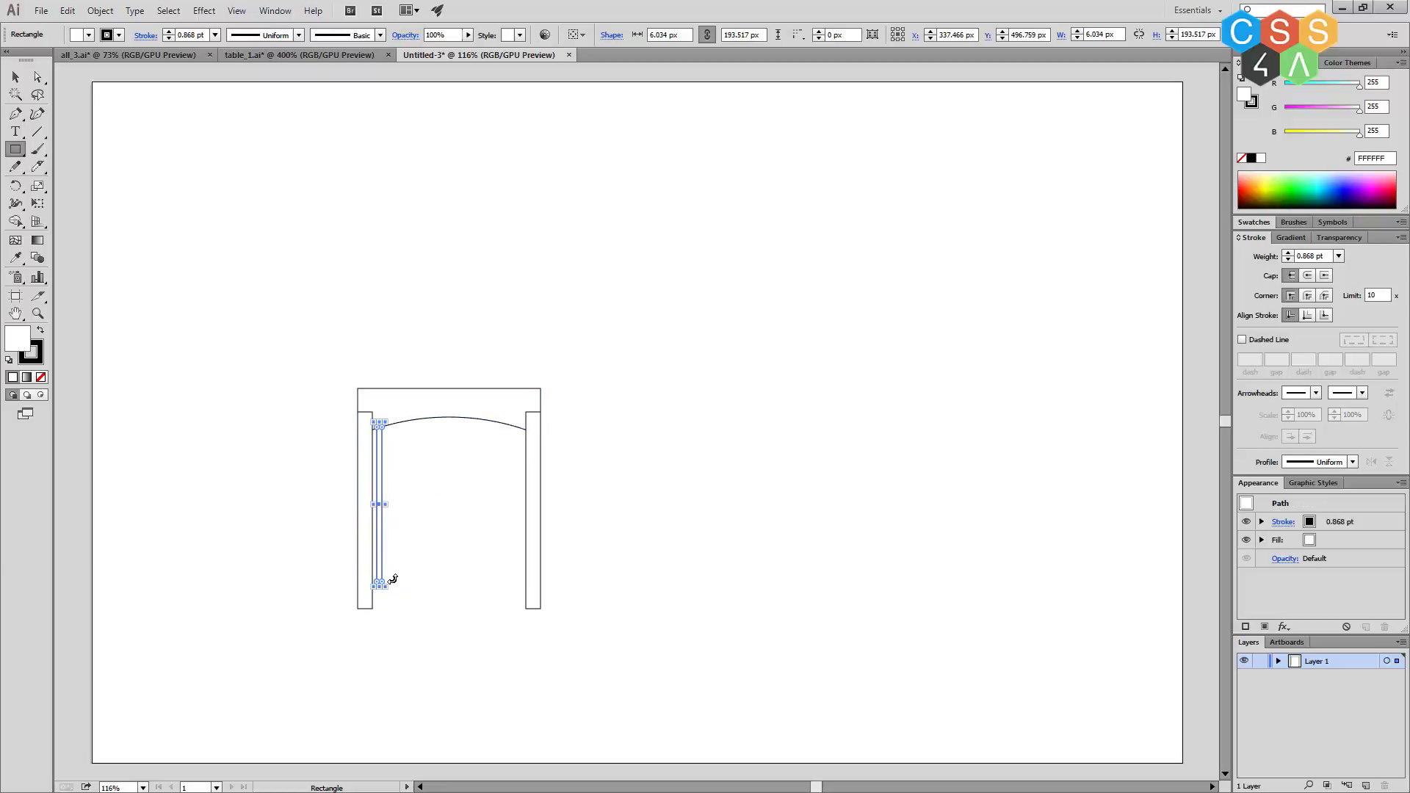
{"action": "key", "text": "v"}
{"action": "left_click", "coordinate": [439, 570]}
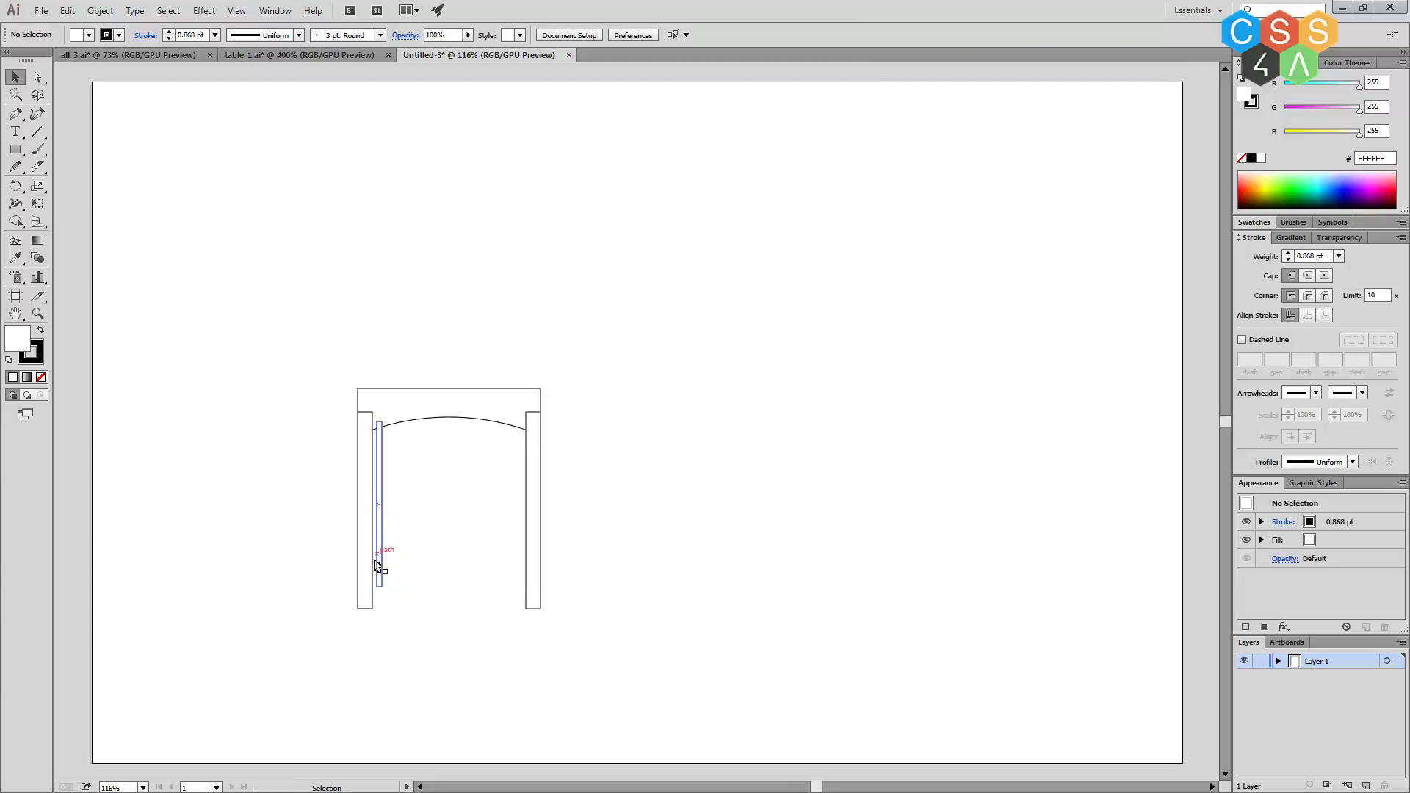
{"action": "scroll", "coordinate": [378, 566], "scroll_direction": "up", "scroll_amount": 5}
{"action": "left_click", "coordinate": [412, 670]}
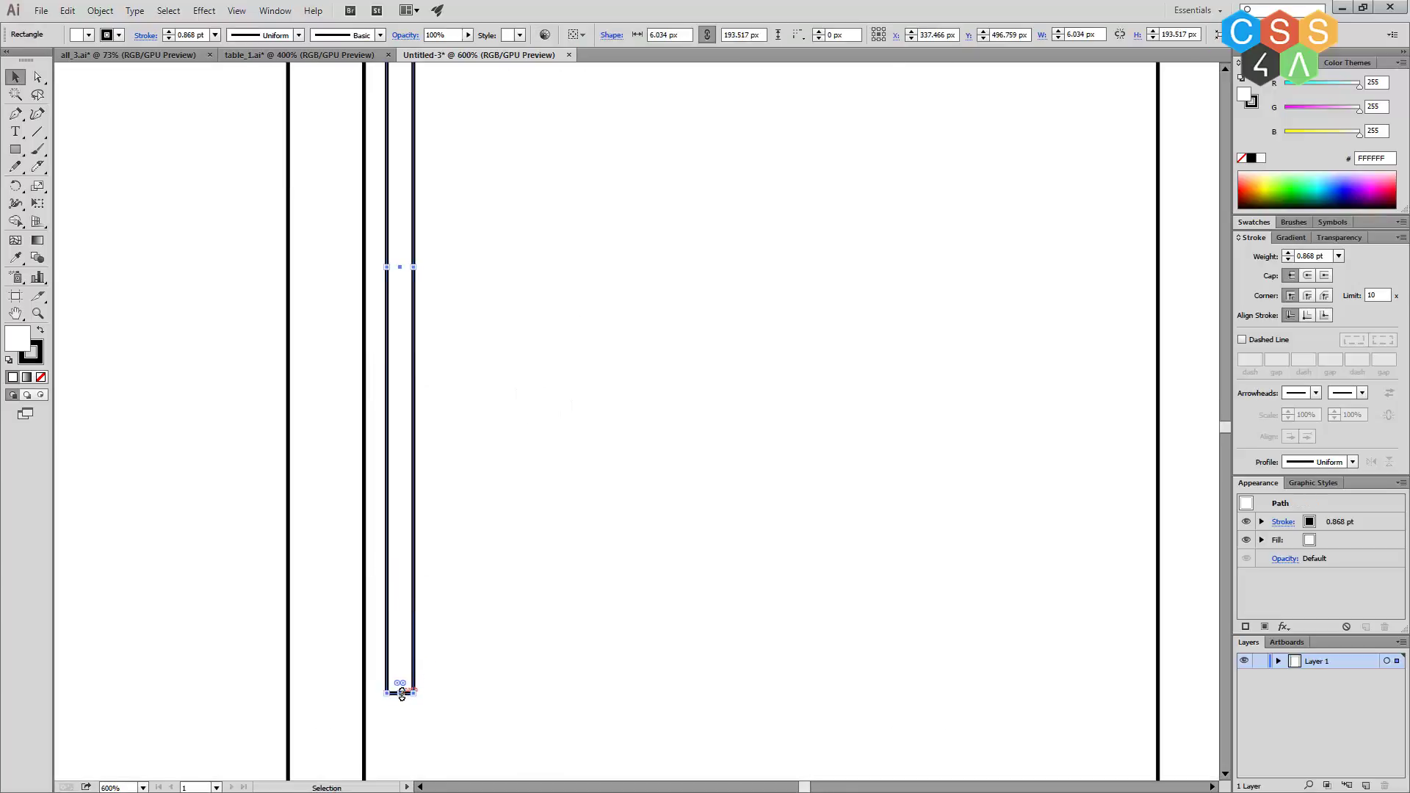
{"action": "left_click_drag", "start_coordinate": [402, 695], "coordinate": [403, 464]}
{"action": "scroll", "coordinate": [403, 510], "scroll_direction": "down", "scroll_amount": 5}
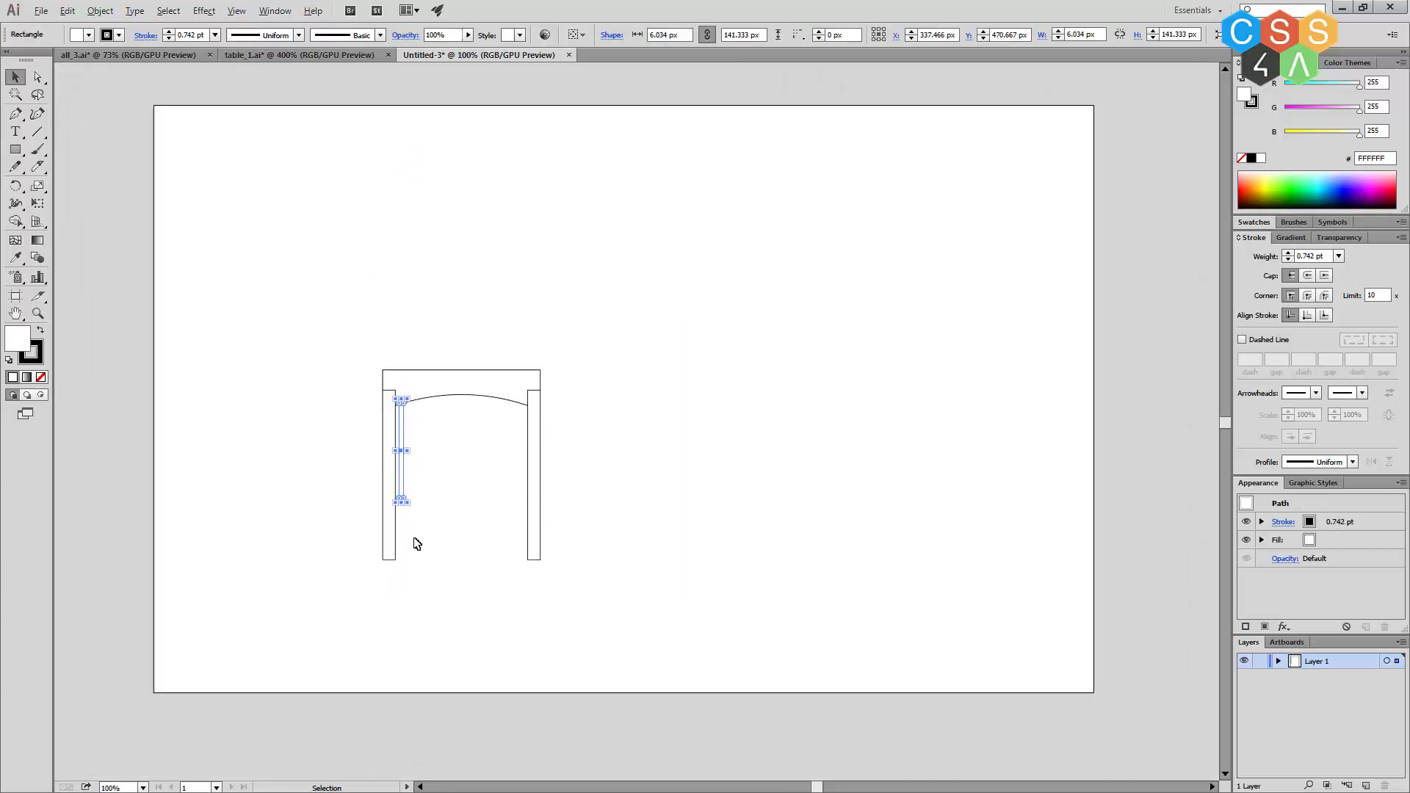
{"action": "scroll", "coordinate": [416, 544], "scroll_direction": "up", "scroll_amount": 1}
{"action": "left_click", "coordinate": [691, 499]}
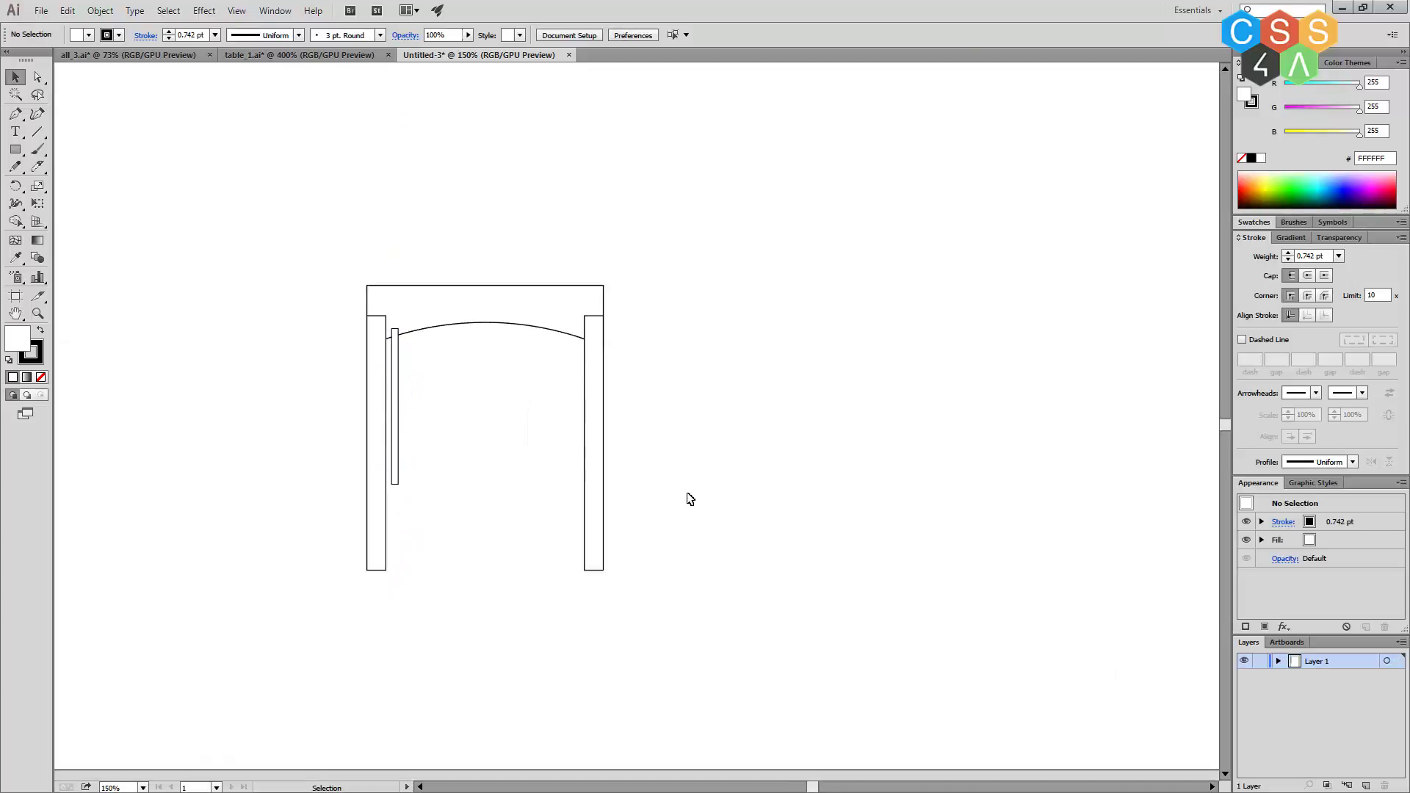
{"action": "scroll", "coordinate": [690, 499], "scroll_direction": "up", "scroll_amount": 1}
{"action": "left_click", "coordinate": [396, 490]}
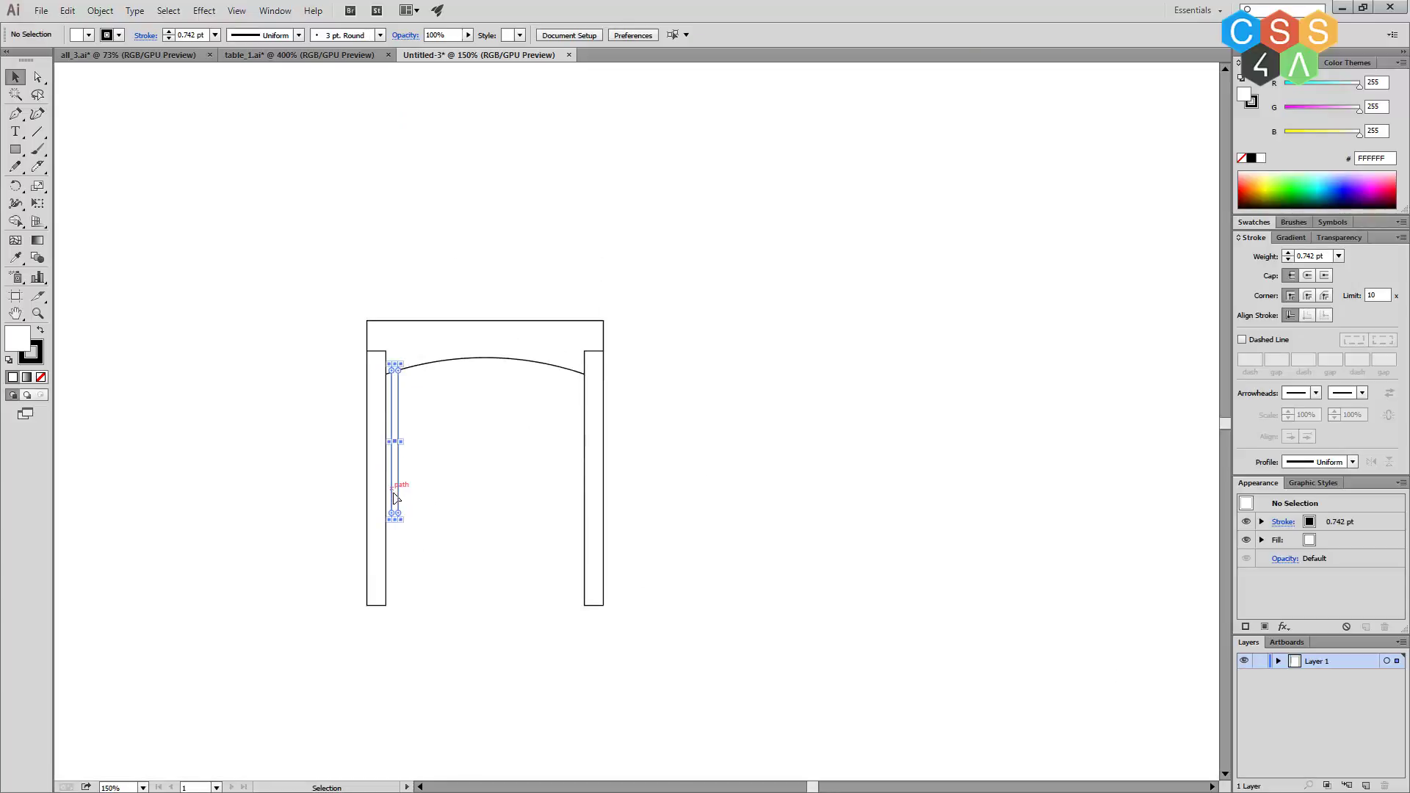
{"action": "left_click_drag", "start_coordinate": [395, 519], "coordinate": [395, 531]}
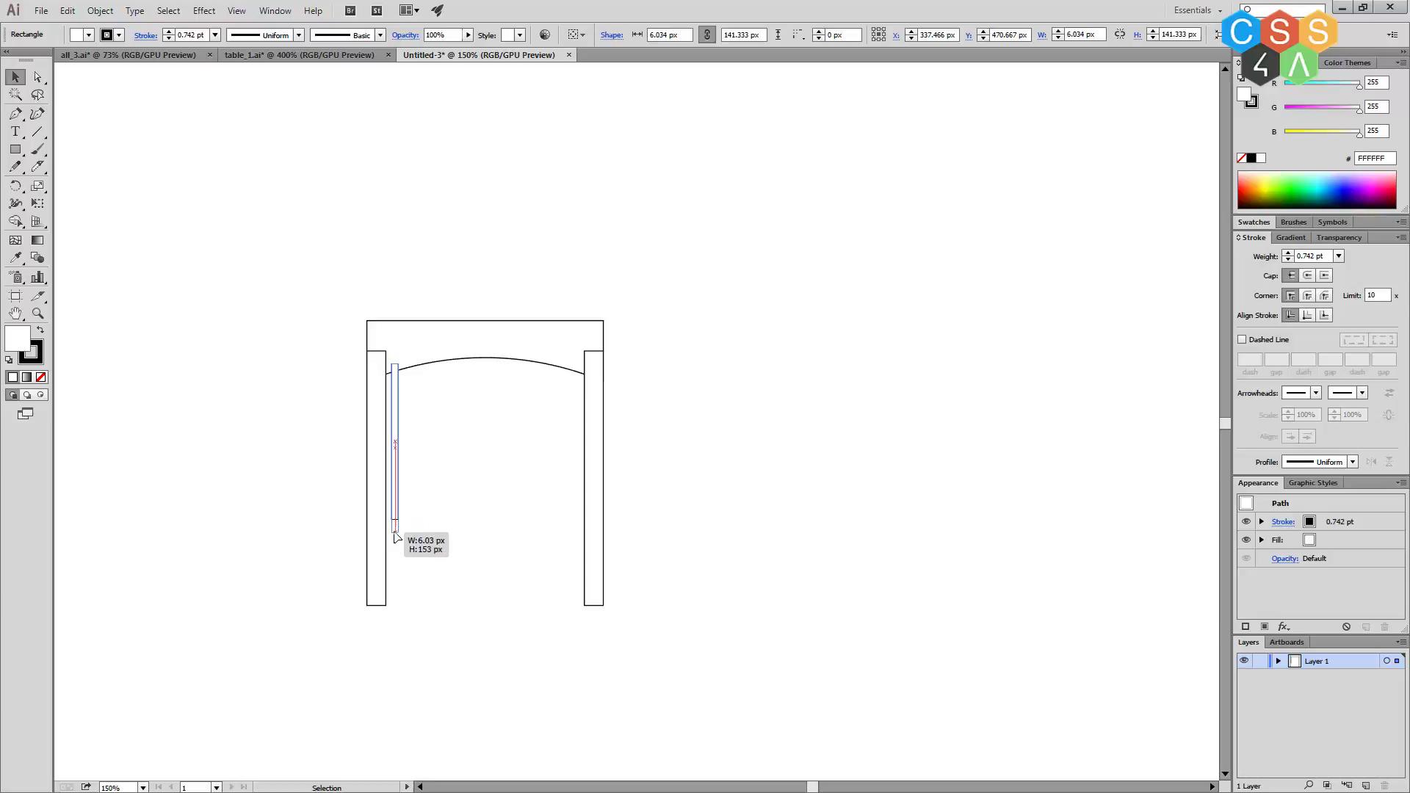
{"action": "left_click", "coordinate": [646, 582]}
Shorten both outer legs together.
{"action": "left_click", "coordinate": [377, 601]}
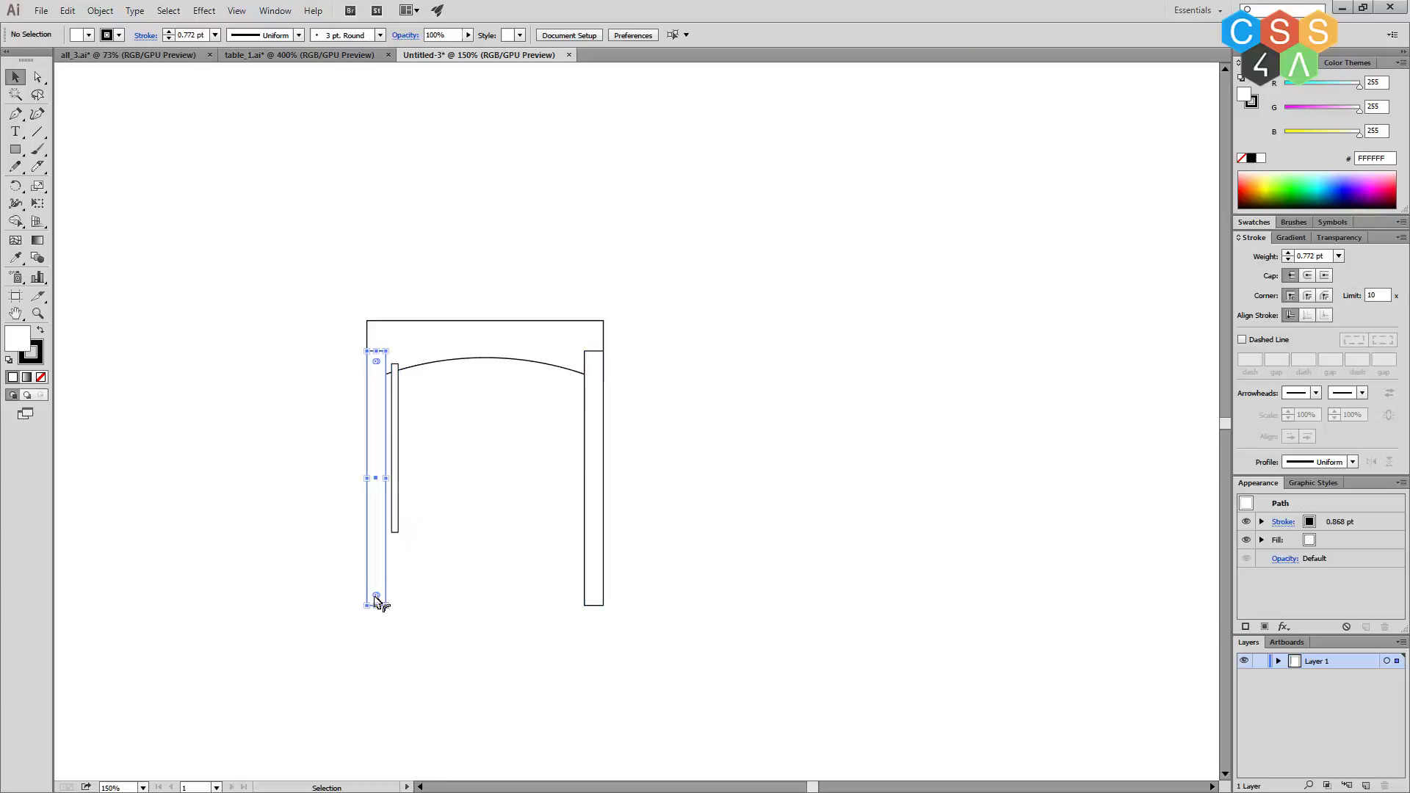
{"action": "left_click", "coordinate": [593, 591], "text": "shift"}
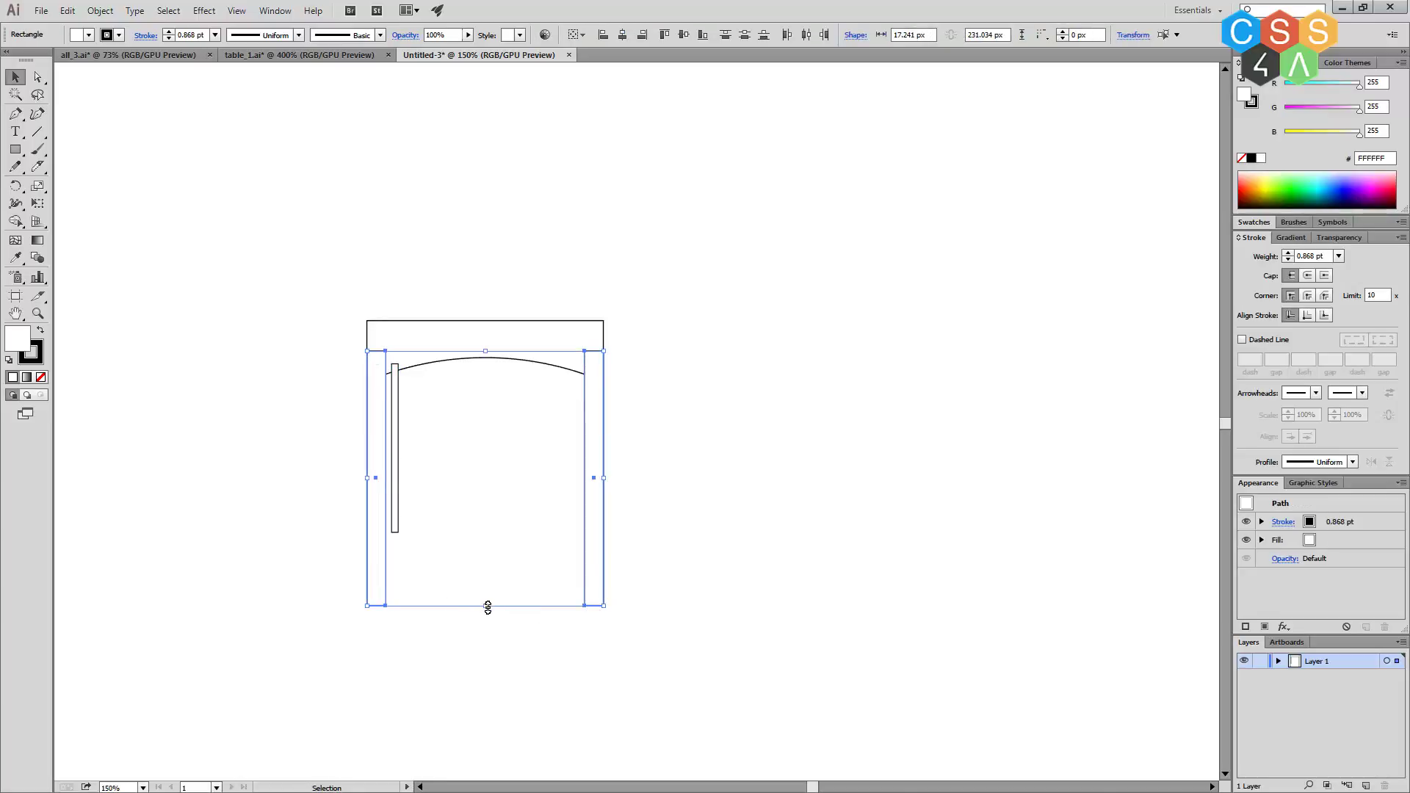
{"action": "left_click_drag", "start_coordinate": [488, 609], "coordinate": [485, 583]}
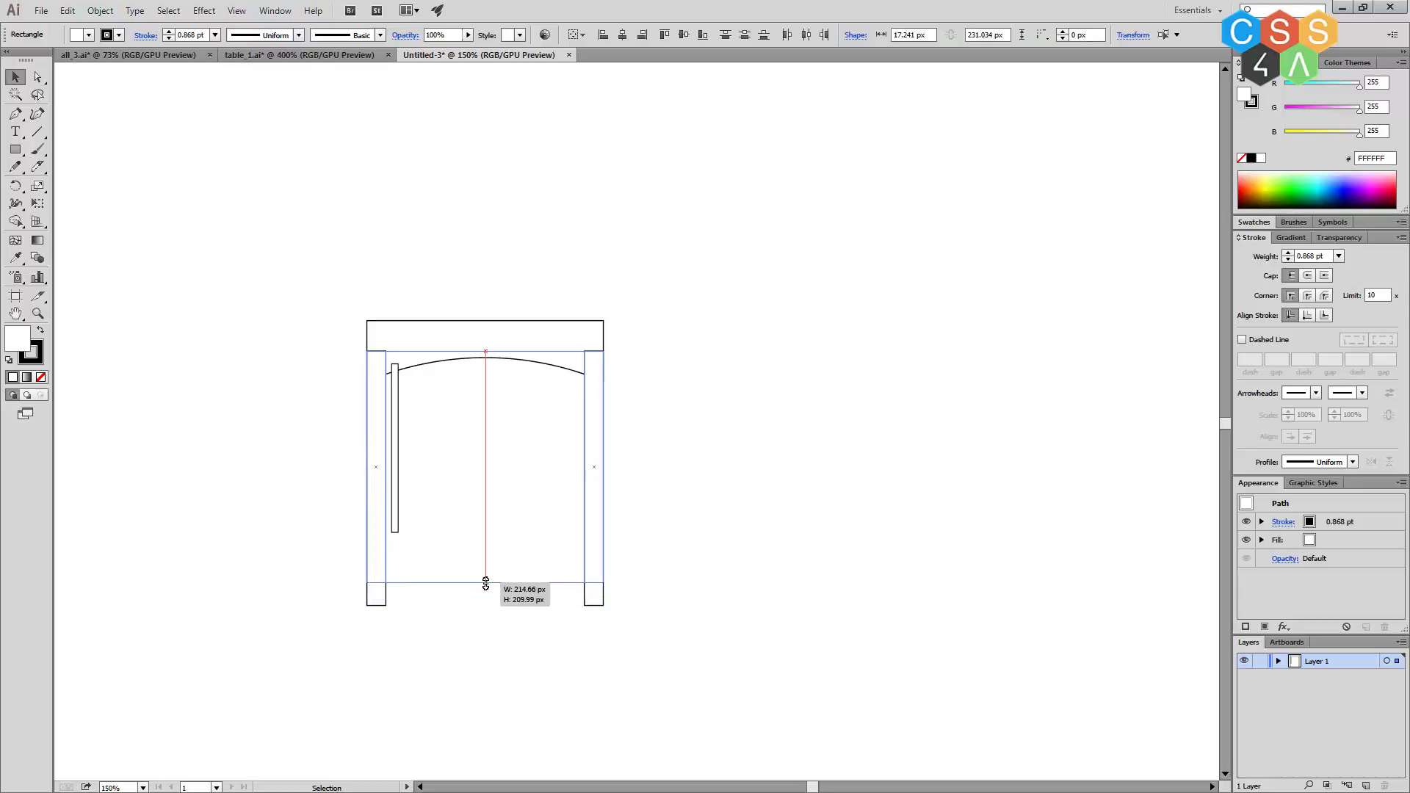
{"action": "left_click", "coordinate": [706, 584]}
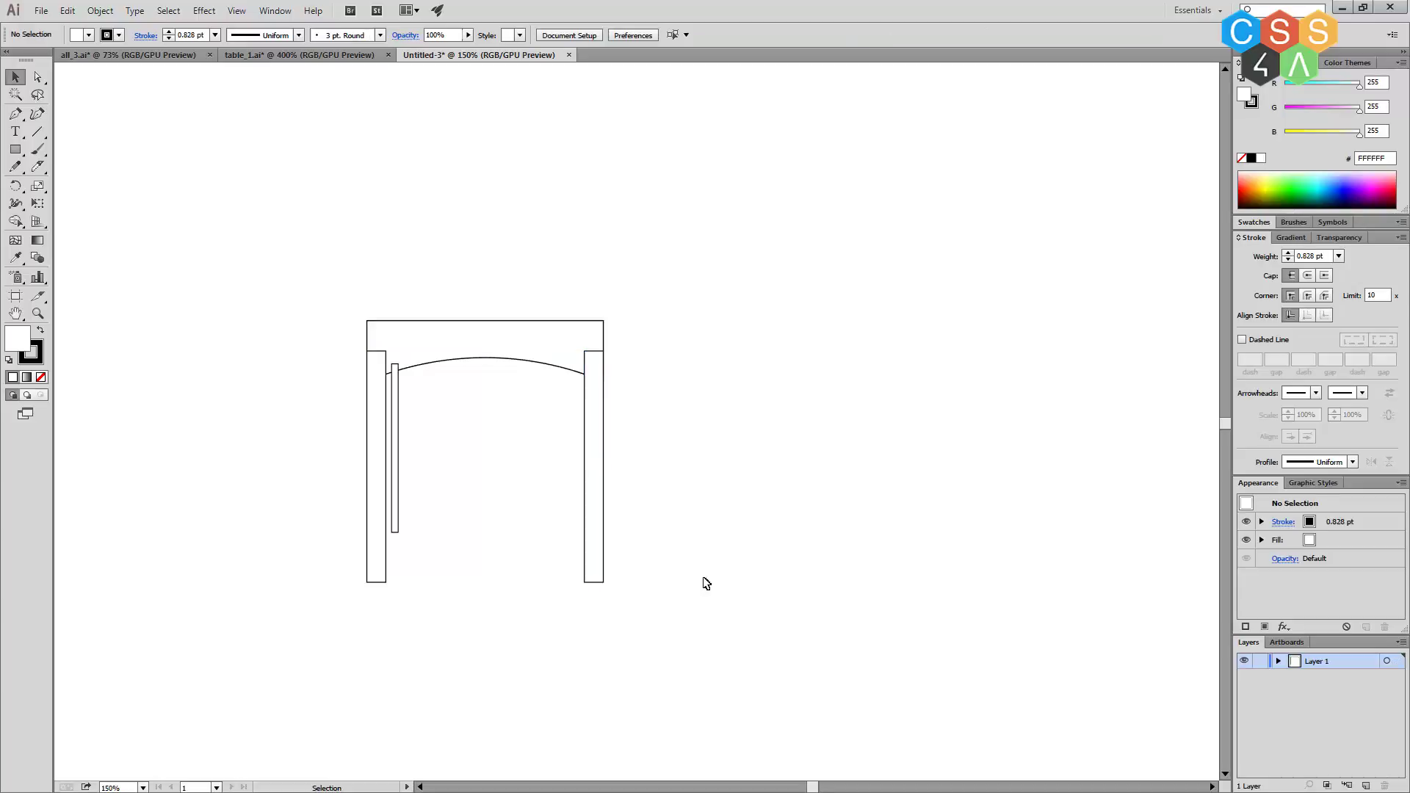
Copy the thin post across to sit just inside the right leg.
{"action": "left_click", "coordinate": [397, 410]}
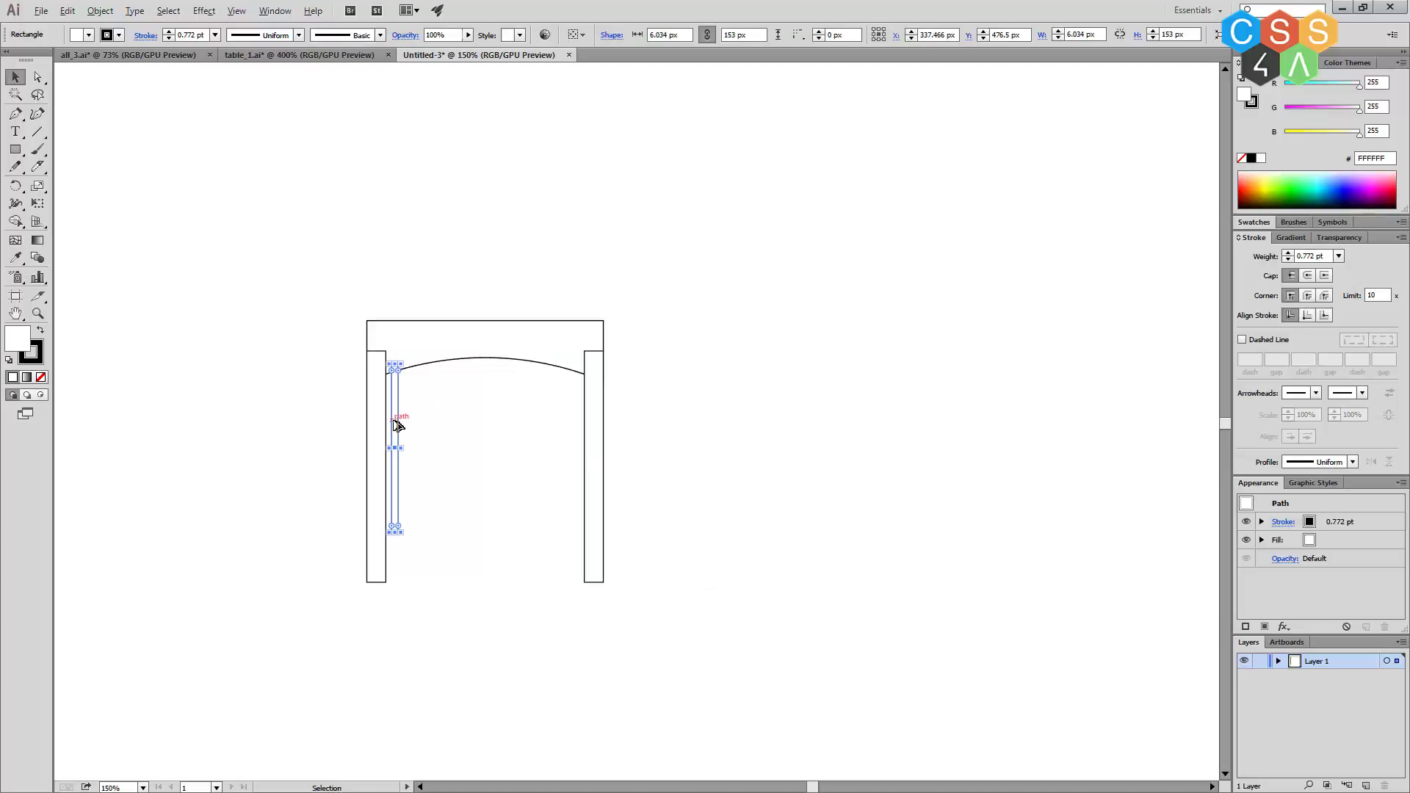
{"action": "left_click_drag", "start_coordinate": [398, 426], "coordinate": [574, 433]}
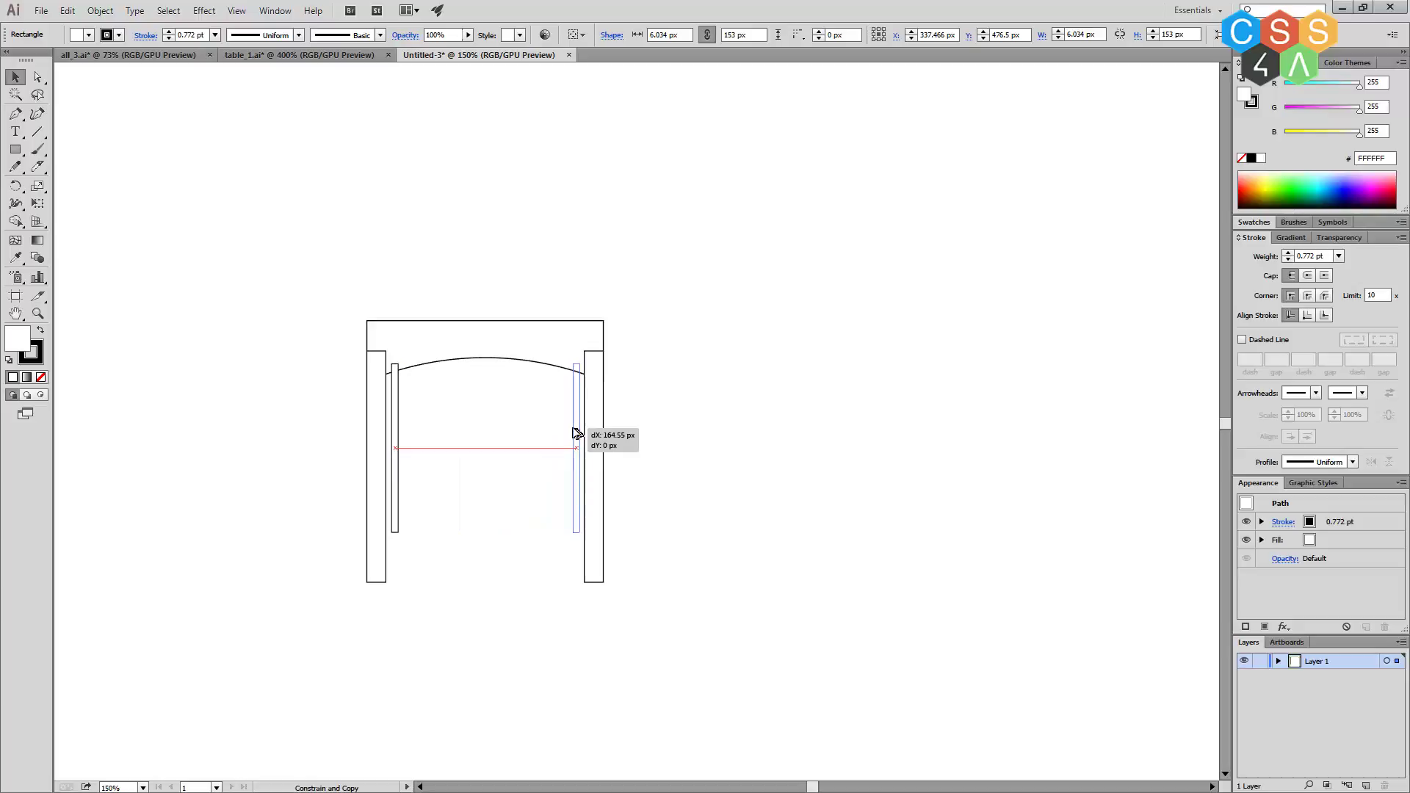
{"action": "left_click", "coordinate": [705, 482]}
{"action": "scroll", "coordinate": [584, 507], "scroll_direction": "down", "scroll_amount": 2}
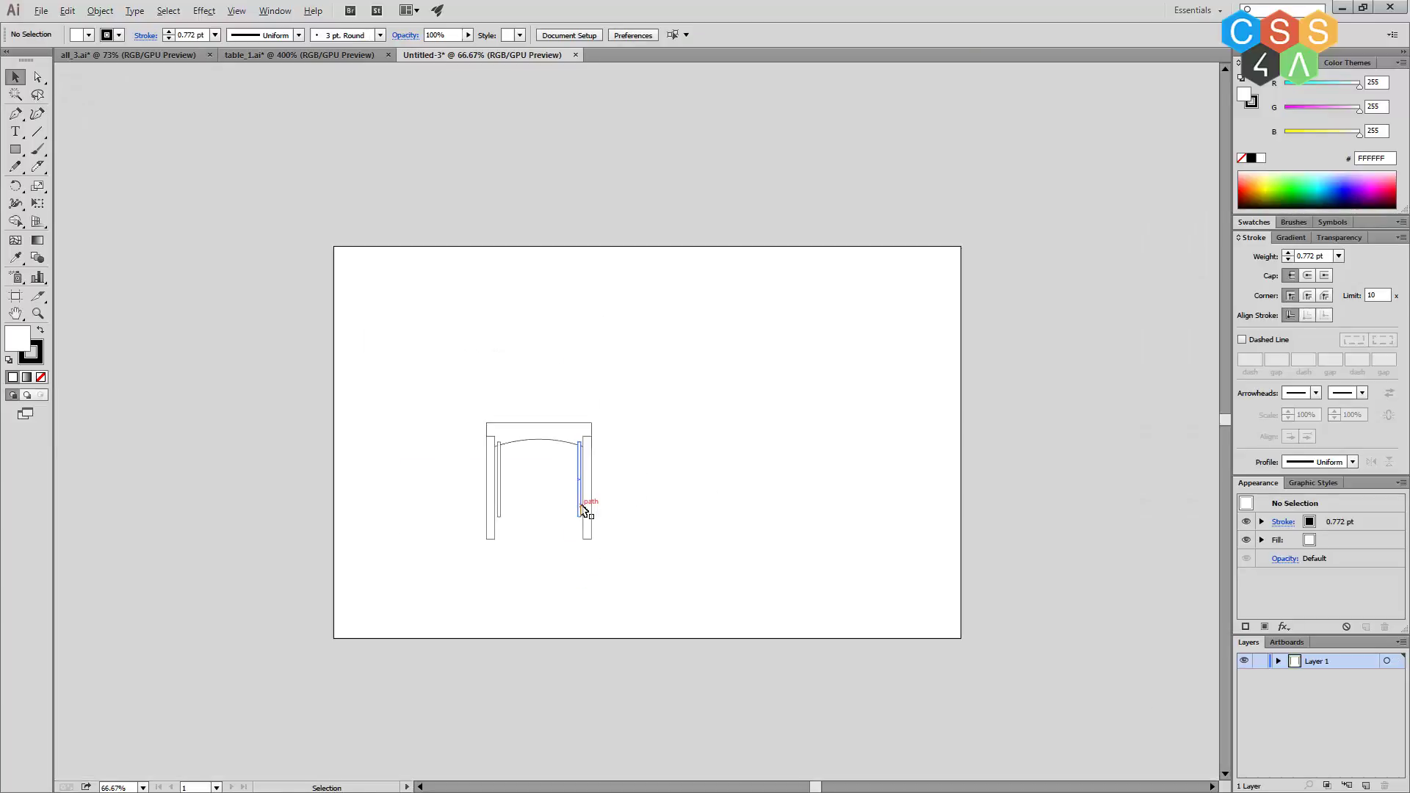
{"action": "scroll", "coordinate": [584, 507], "scroll_direction": "up", "scroll_amount": 1}
{"action": "left_click", "coordinate": [530, 397]}
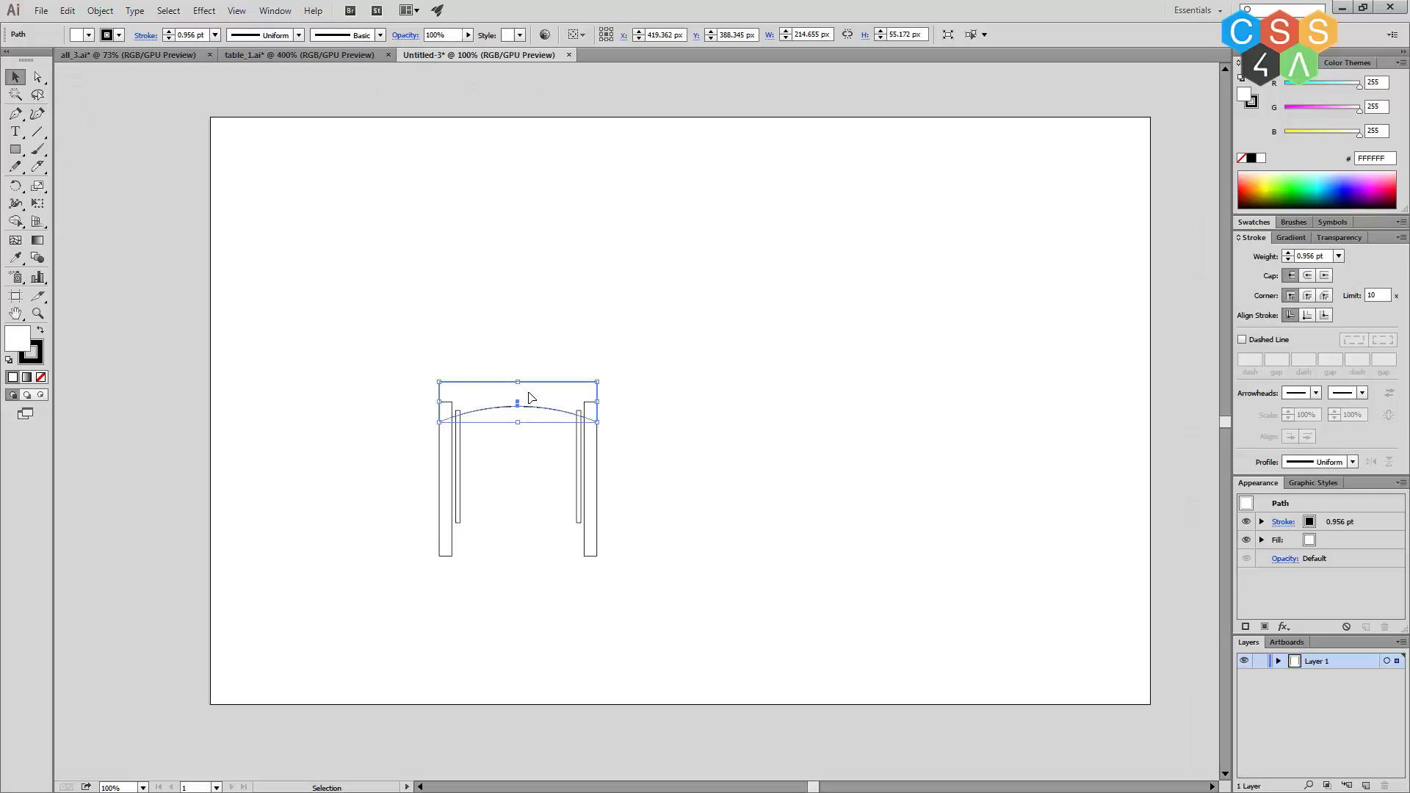
{"action": "key", "text": "ctrl"}
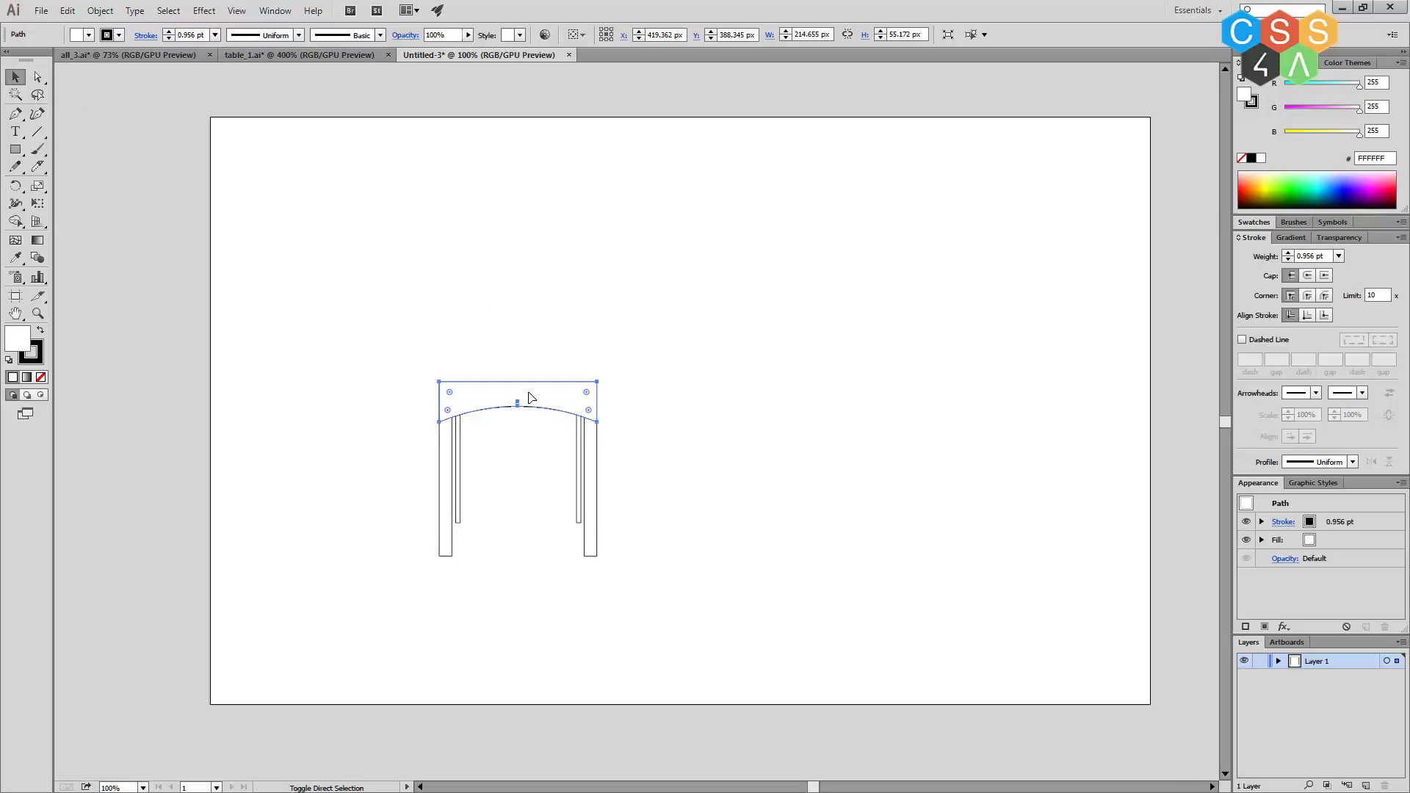
{"action": "left_click", "coordinate": [730, 422]}
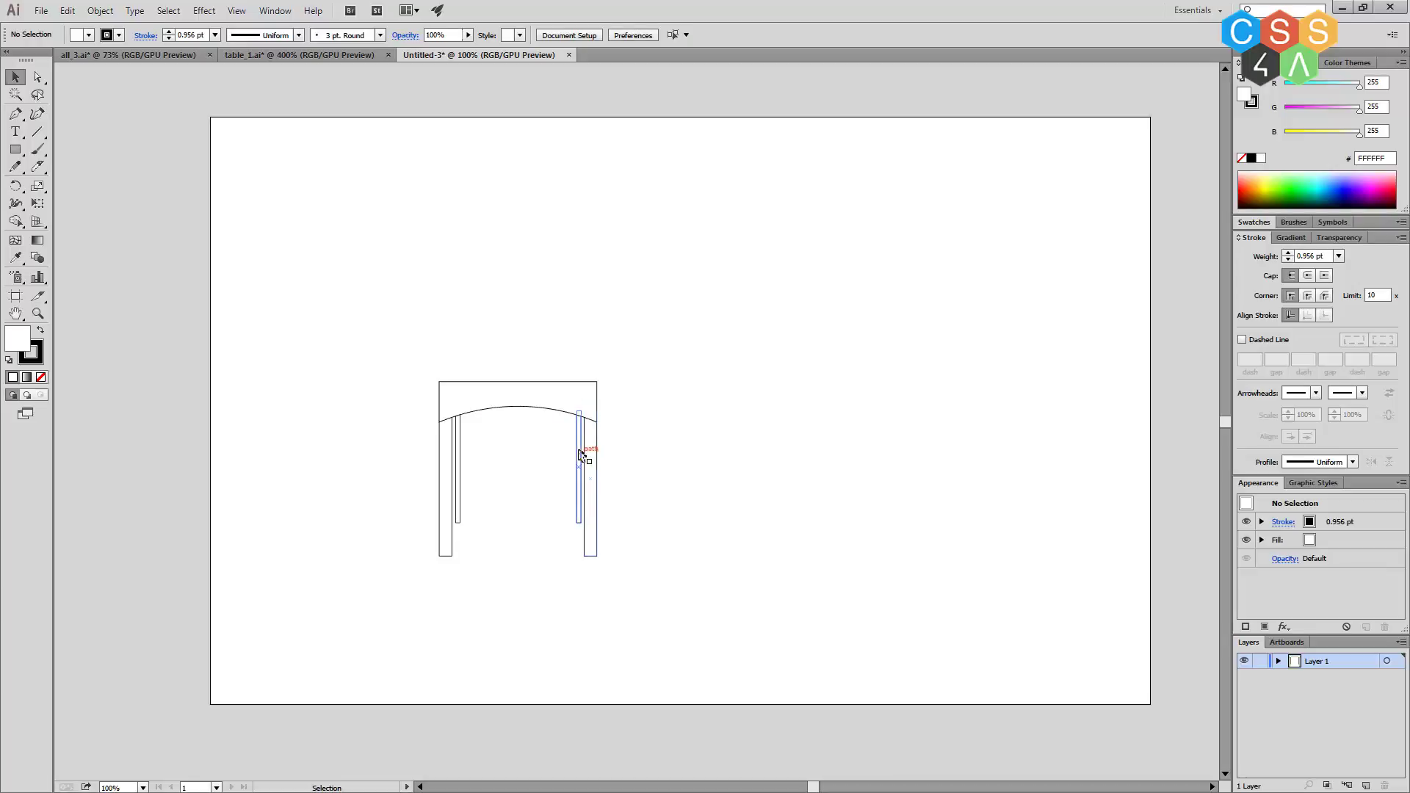
{"action": "left_click", "coordinate": [580, 452]}
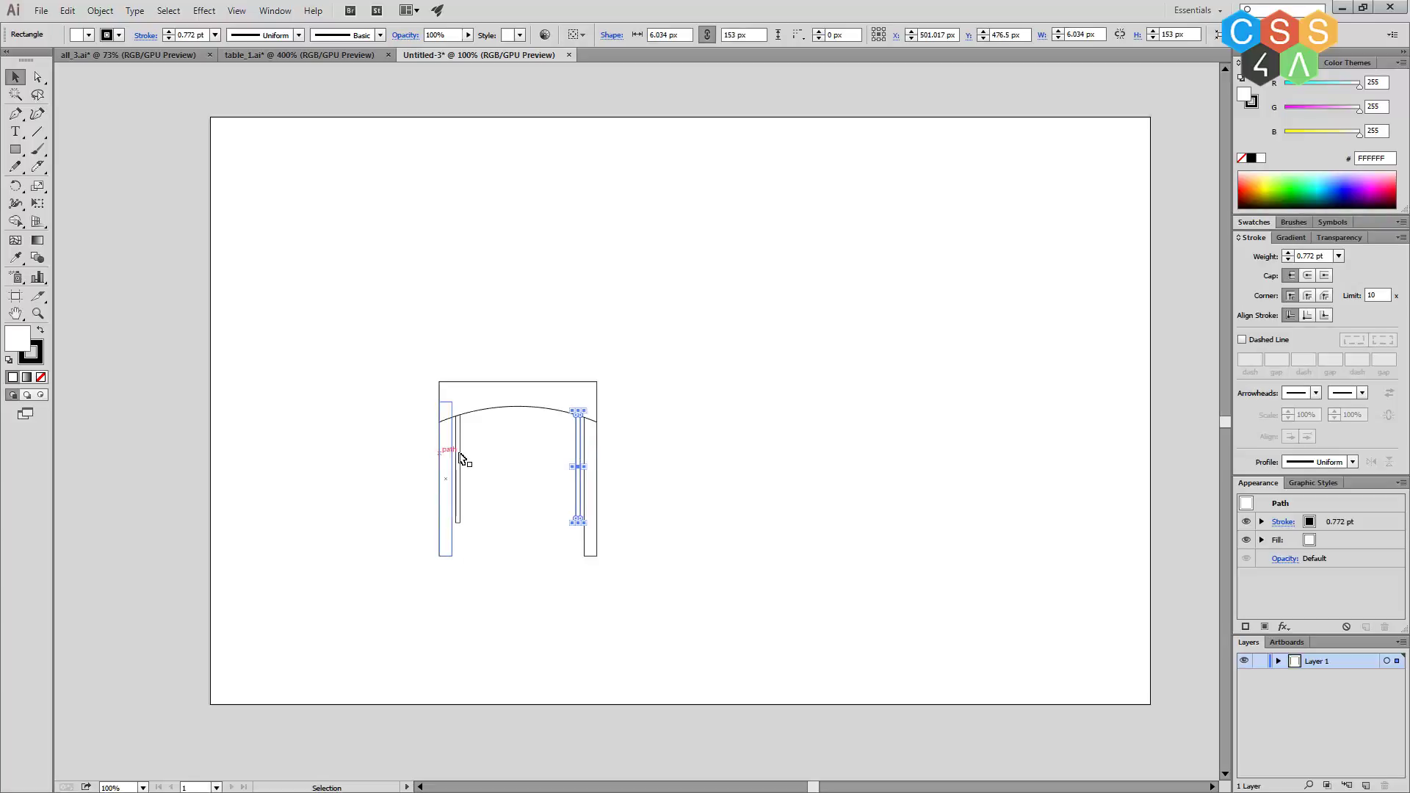
{"action": "left_click", "coordinate": [460, 453]}
{"action": "left_click", "coordinate": [705, 485]}
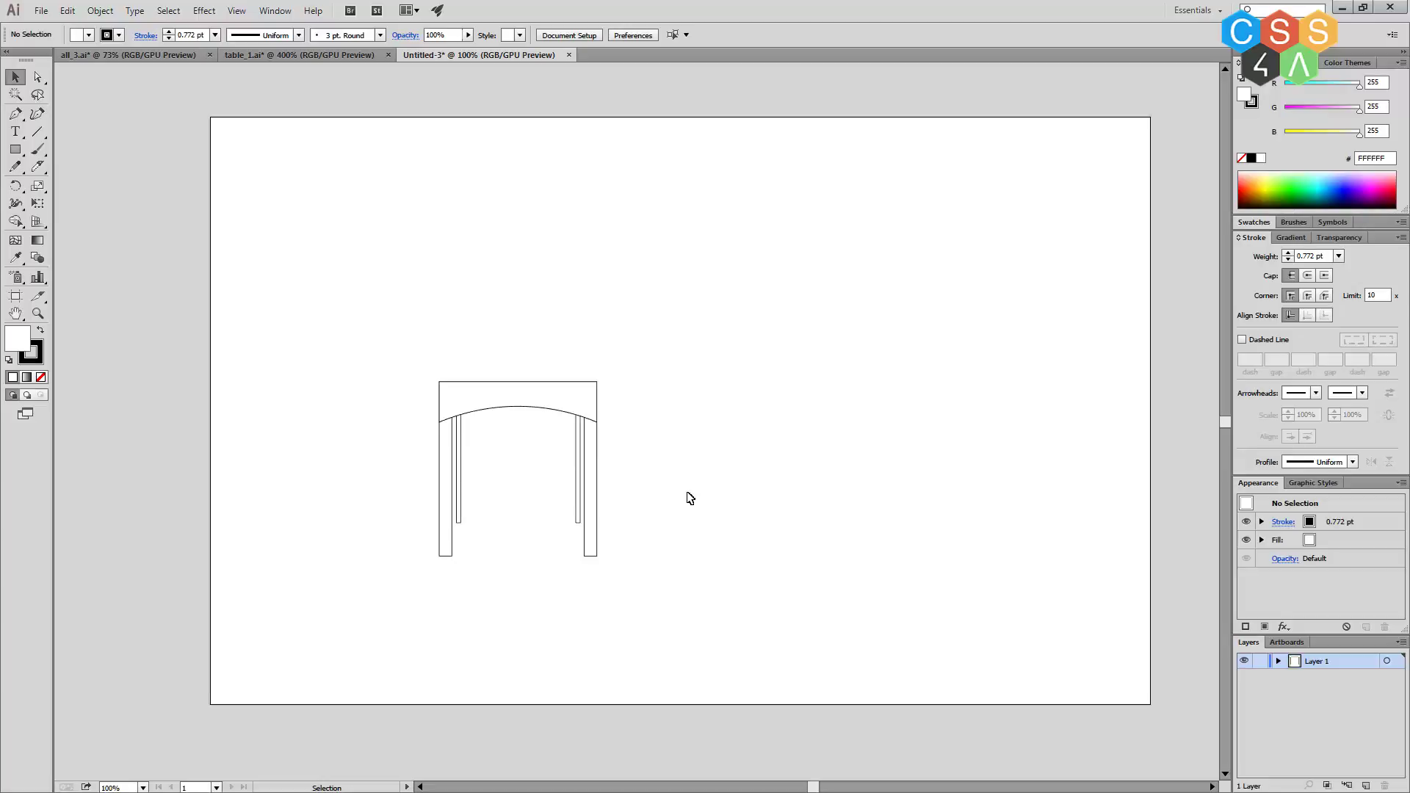
{"action": "scroll", "coordinate": [690, 499], "scroll_direction": "up", "scroll_amount": 2}
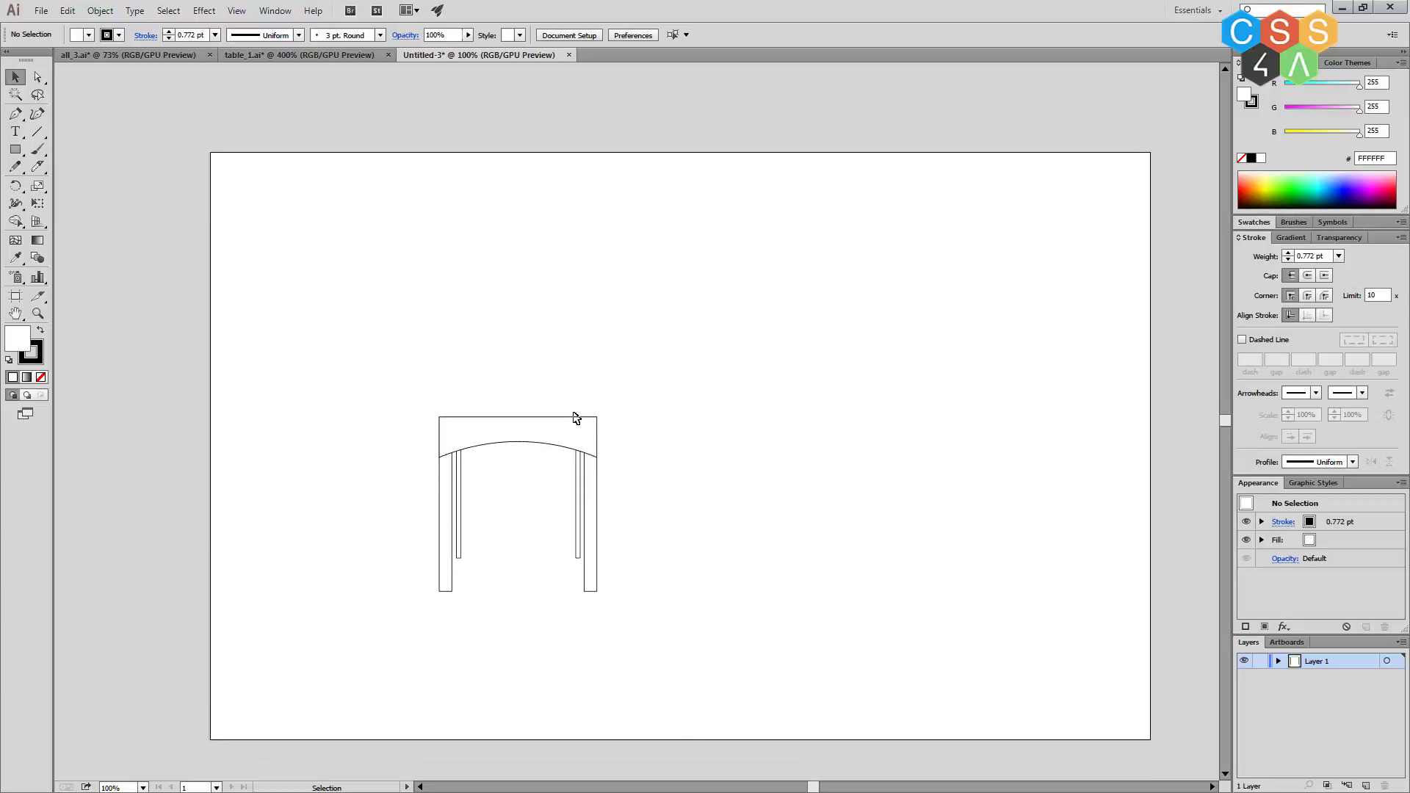
Draw a tall backrest plank above the seat's left end and tilt it back about 17°.
{"action": "left_click", "coordinate": [17, 152]}
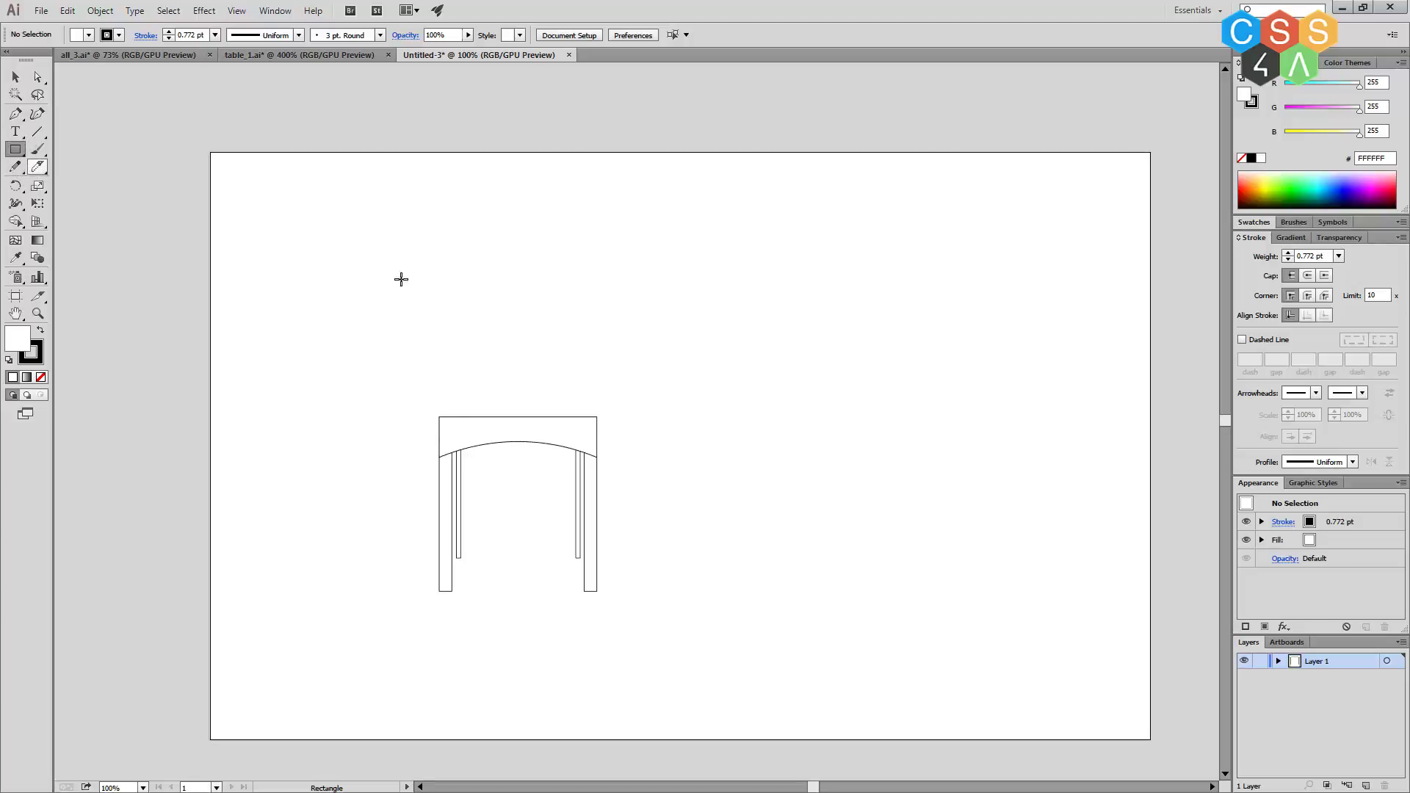
{"action": "left_click_drag", "start_coordinate": [432, 174], "coordinate": [444, 417]}
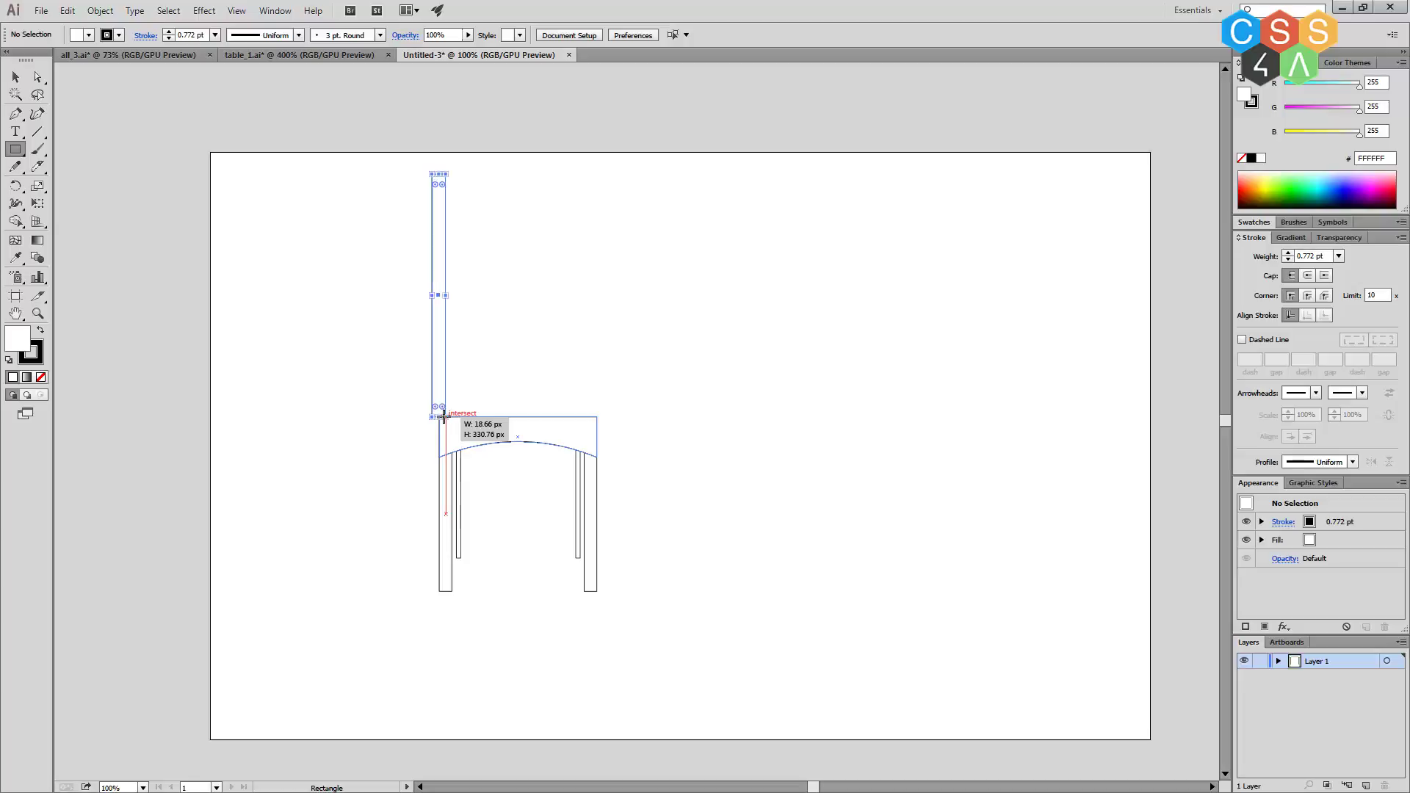
{"action": "key", "text": "v"}
{"action": "left_click", "coordinate": [544, 308]}
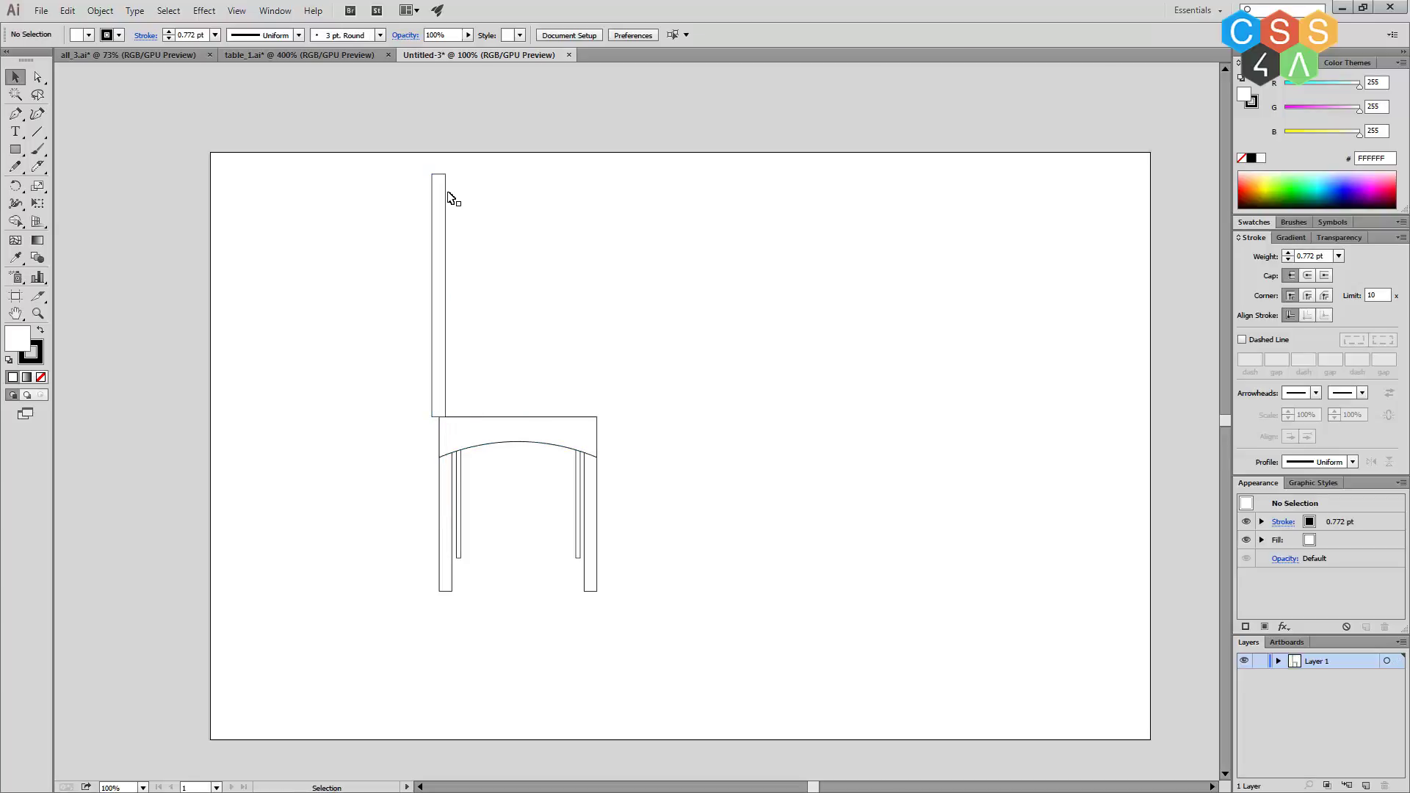
{"action": "left_click", "coordinate": [440, 193]}
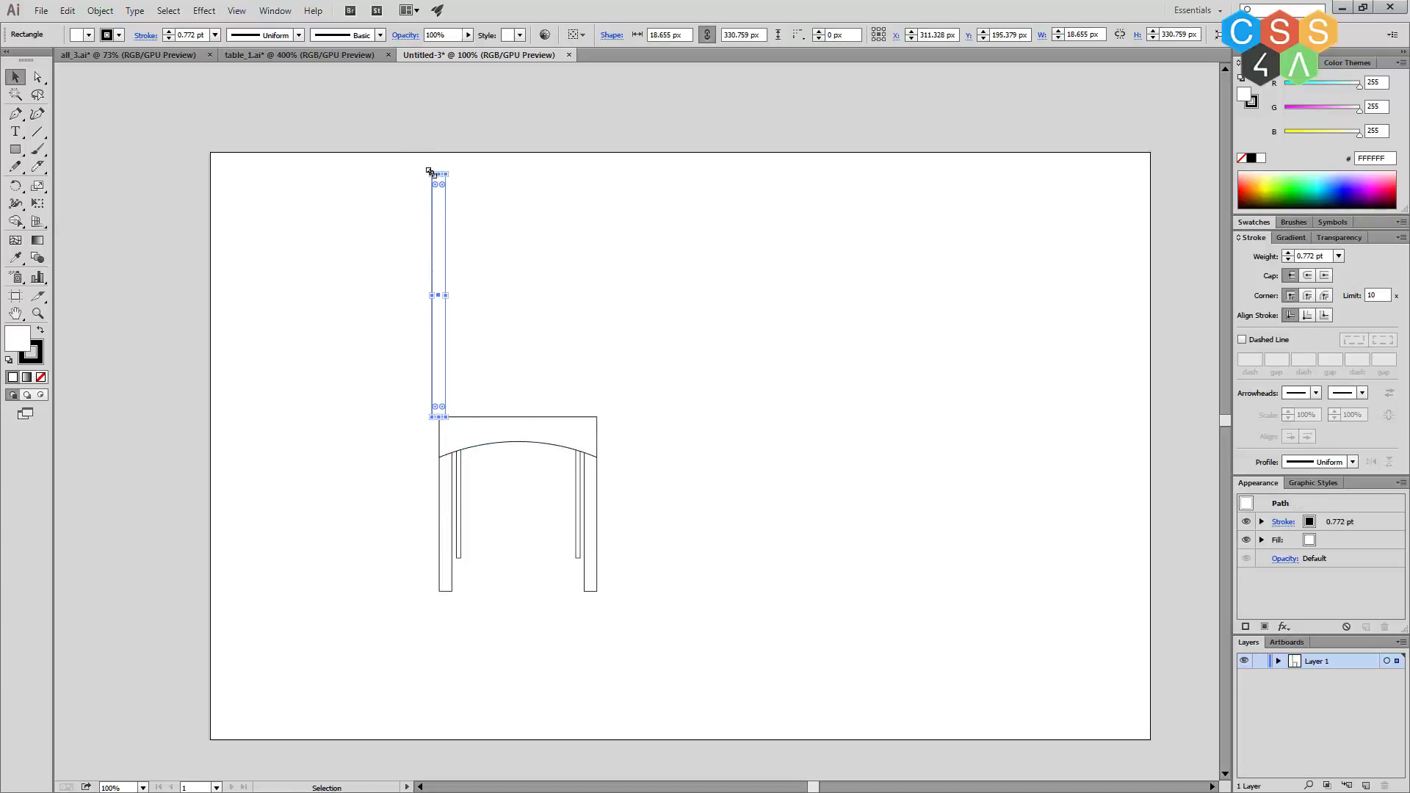
{"action": "left_click_drag", "start_coordinate": [431, 171], "coordinate": [388, 178]}
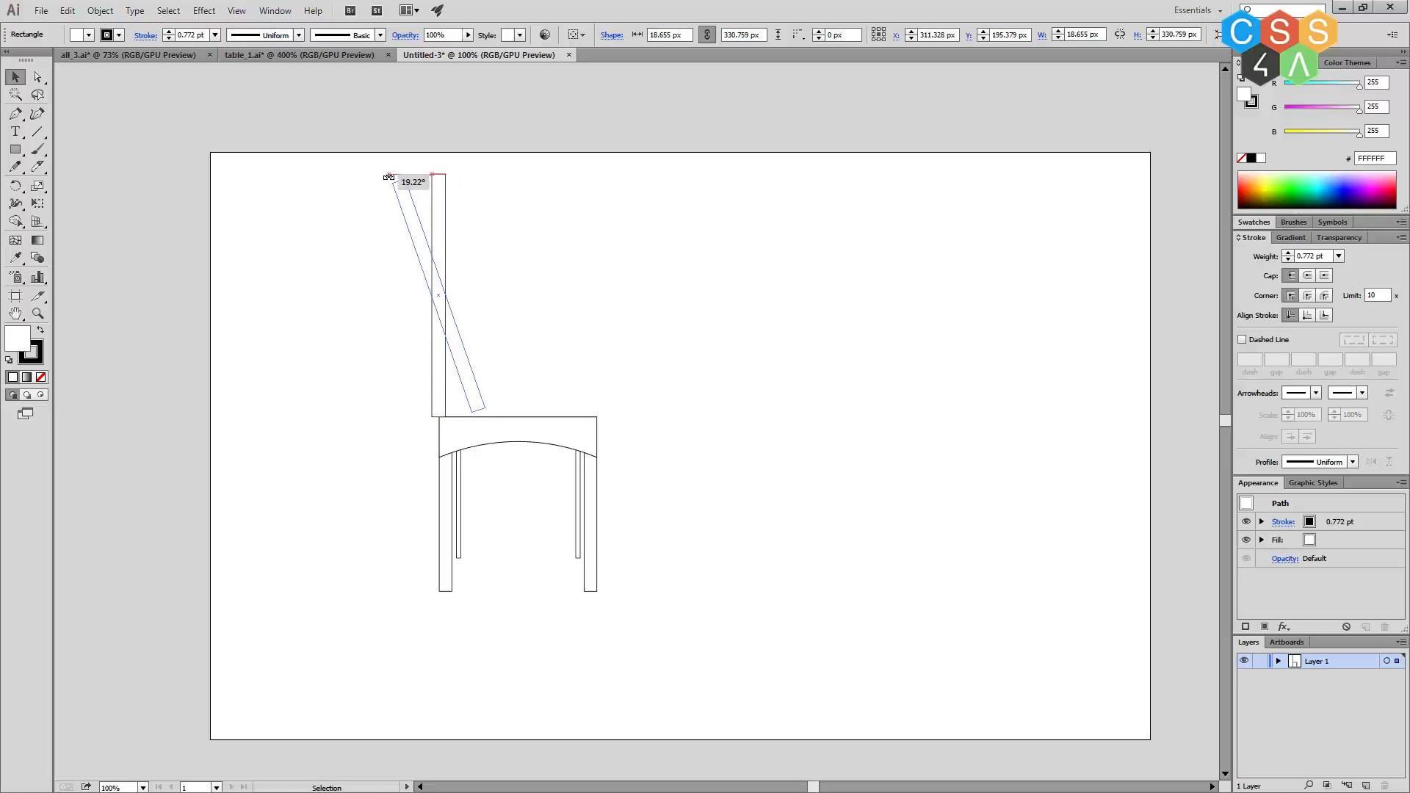
{"action": "left_click_drag", "start_coordinate": [384, 177], "coordinate": [393, 175]}
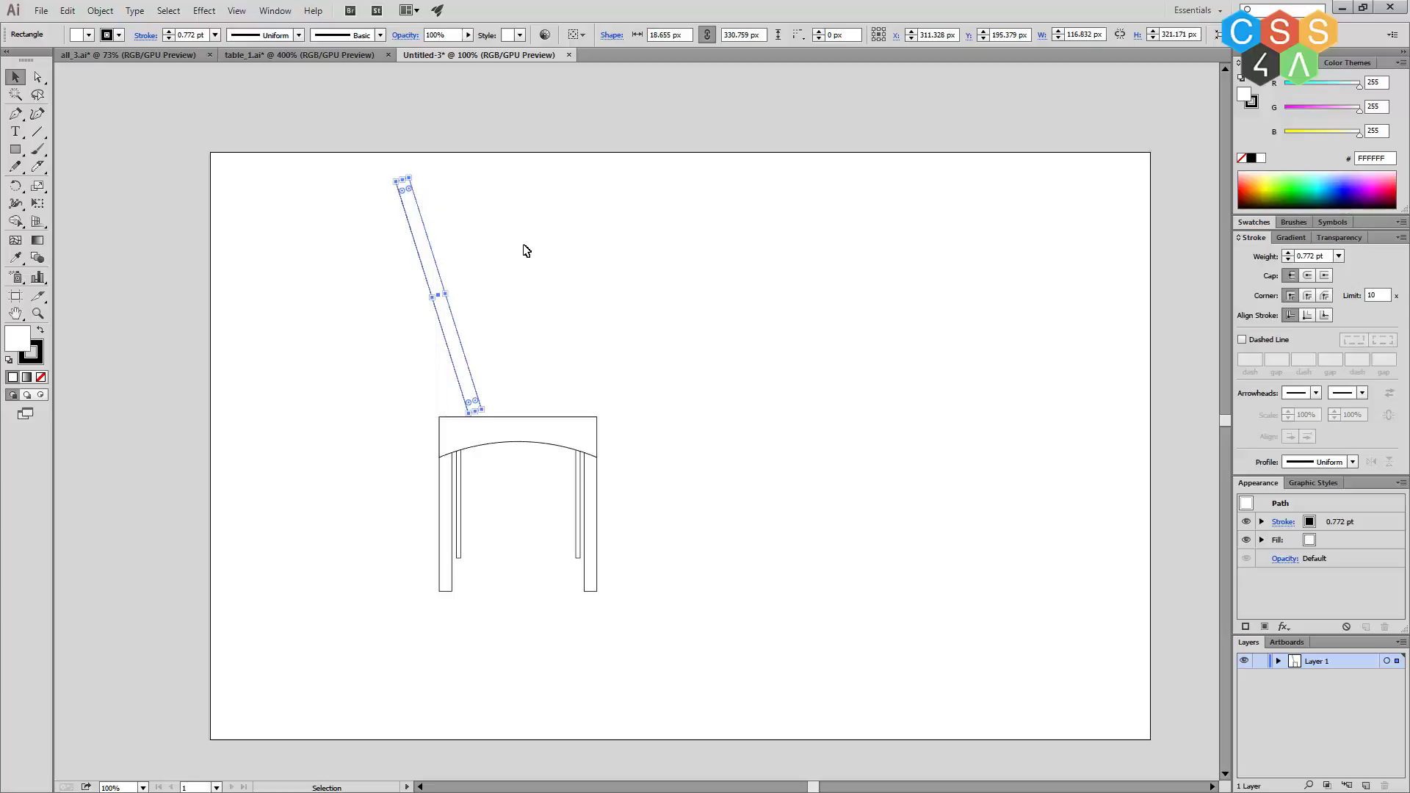
{"action": "left_click", "coordinate": [526, 249]}
Shift the tilted backrest left onto the seat's left end.
{"action": "left_click_drag", "start_coordinate": [423, 257], "coordinate": [385, 266]}
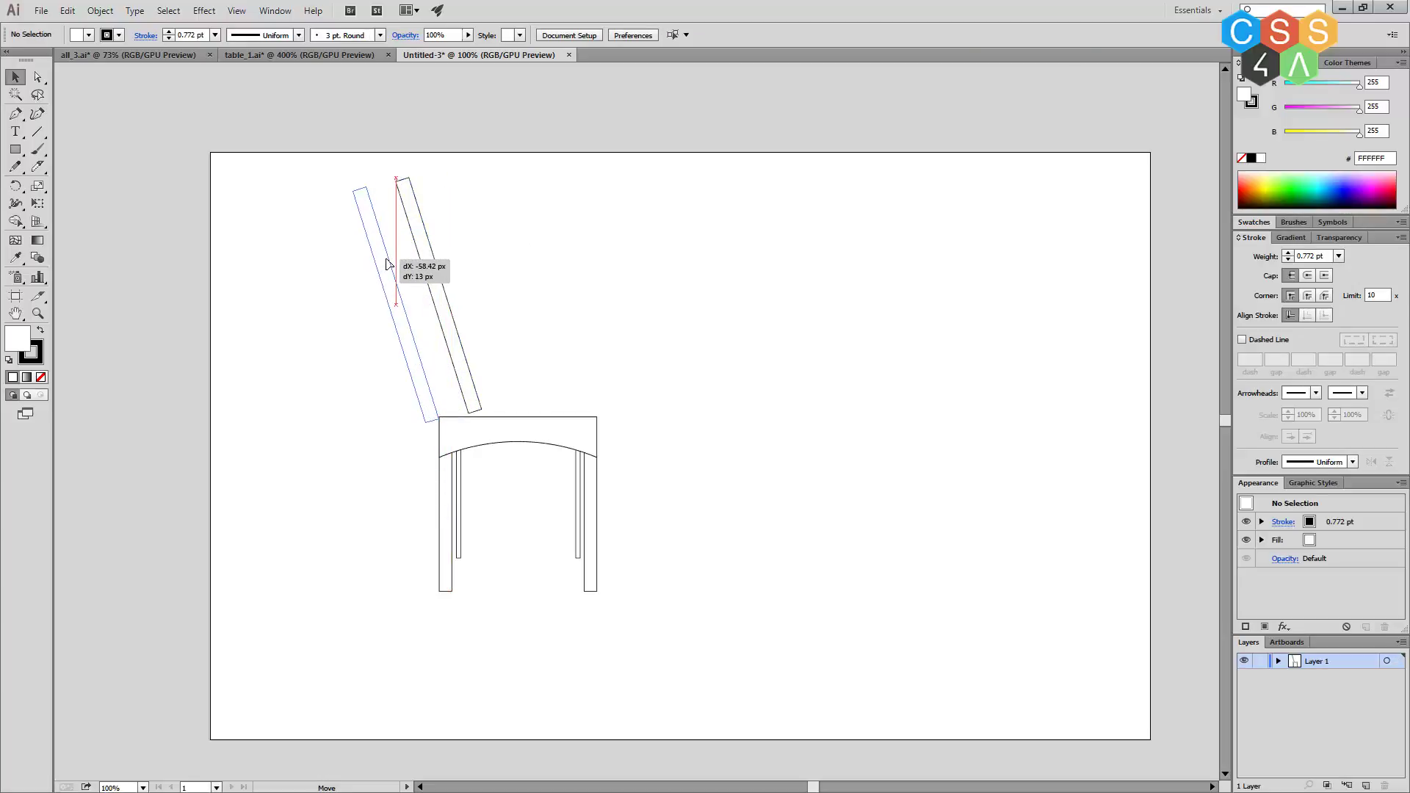
{"action": "left_click_drag", "start_coordinate": [385, 266], "coordinate": [390, 265]}
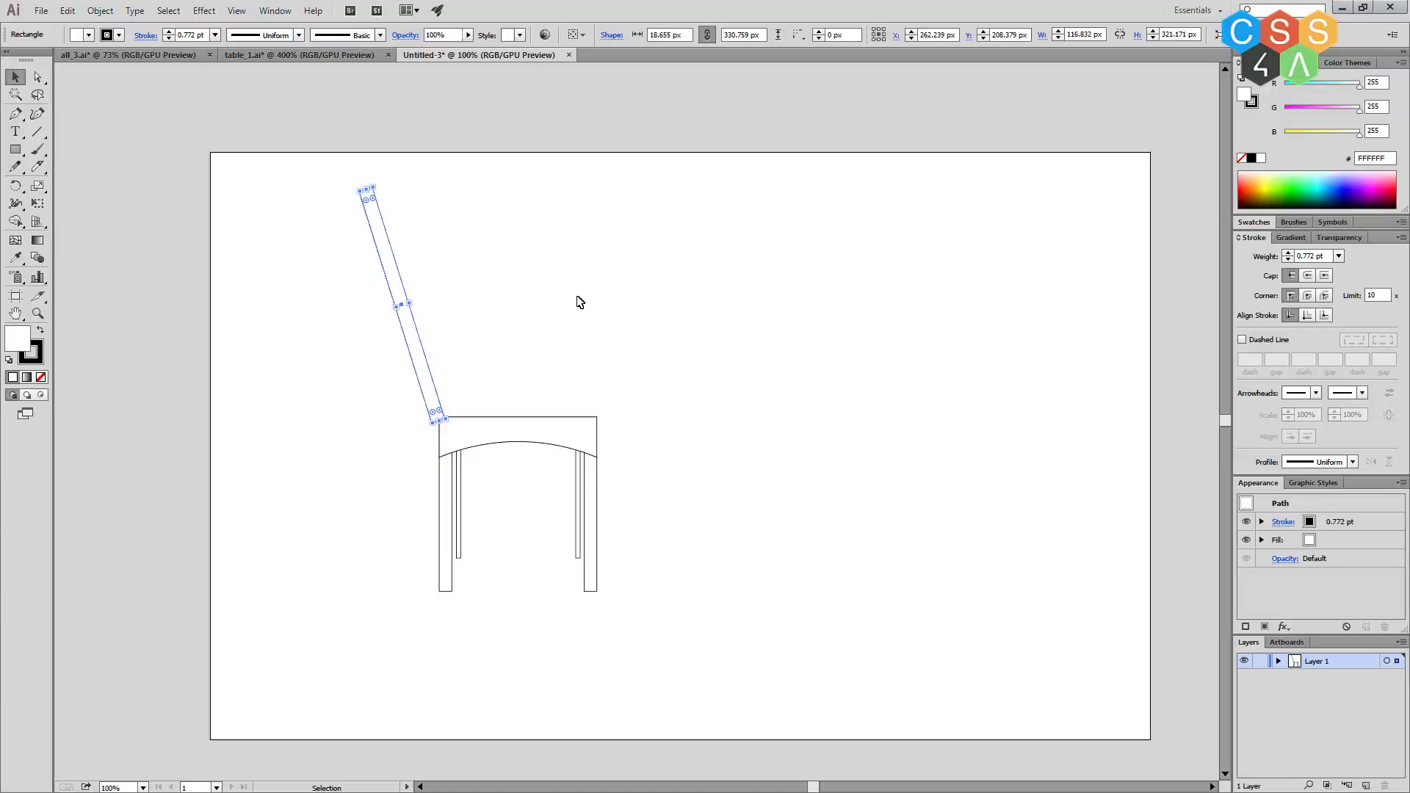
{"action": "left_click", "coordinate": [580, 302]}
{"action": "left_click", "coordinate": [423, 379]}
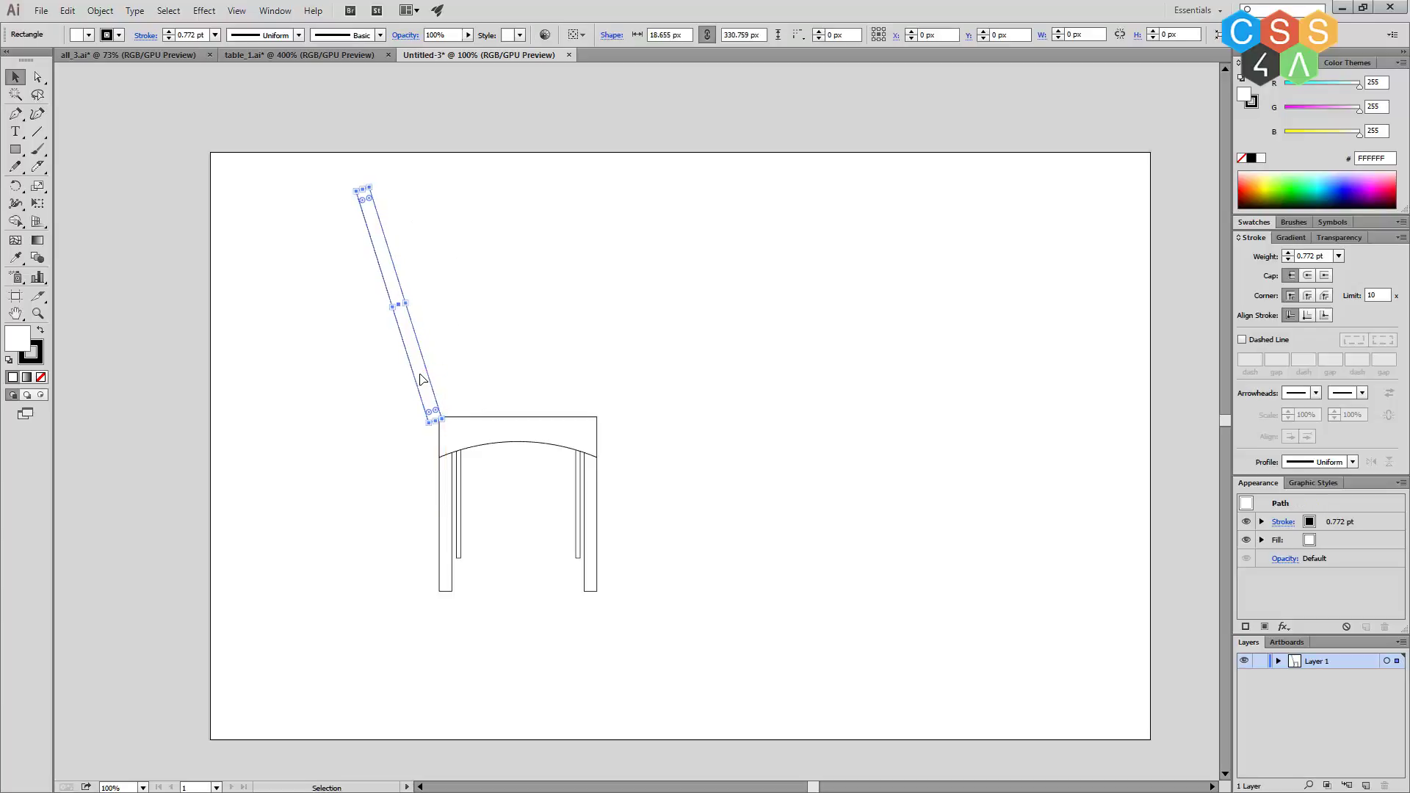
{"action": "left_click", "coordinate": [694, 395]}
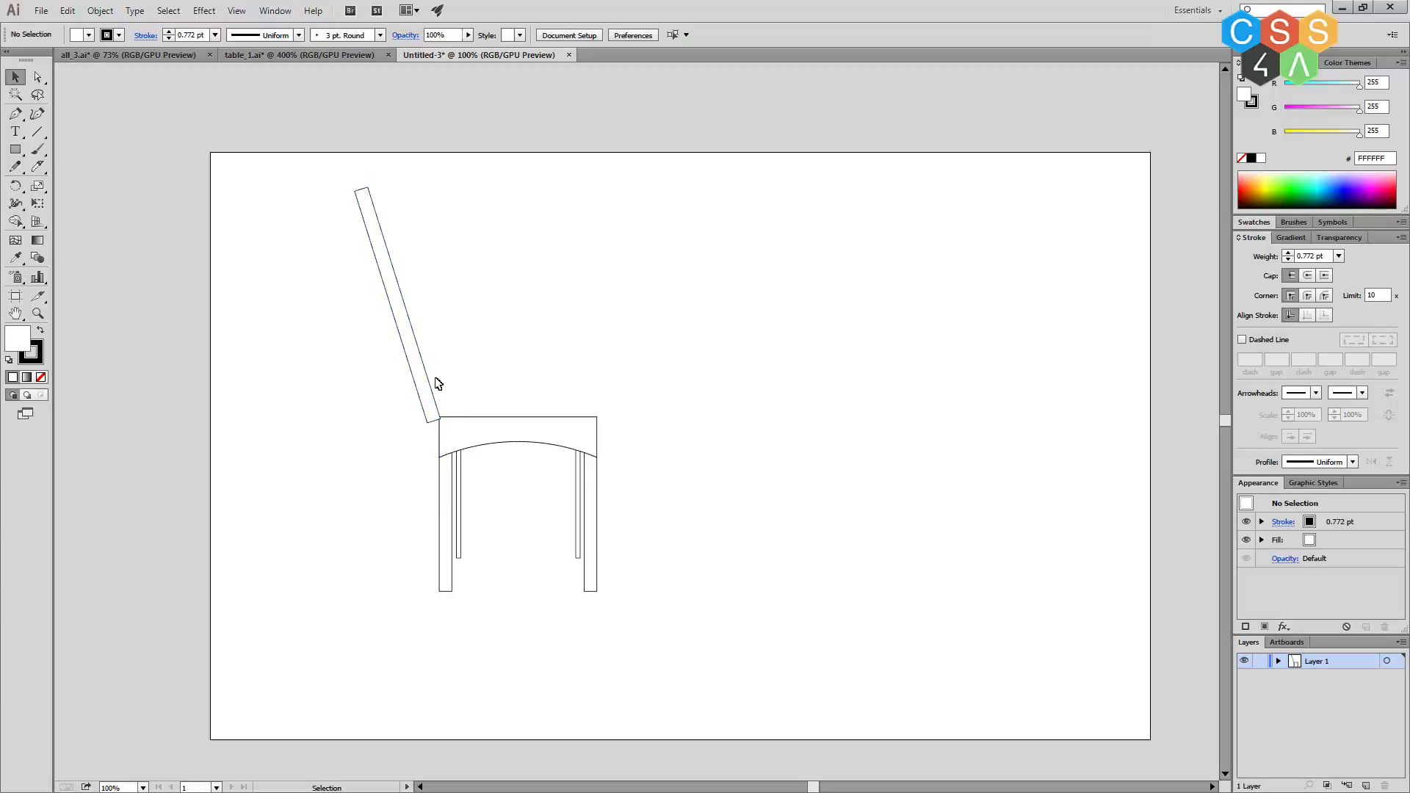
{"action": "left_click", "coordinate": [438, 383]}
{"action": "left_click", "coordinate": [732, 412]}
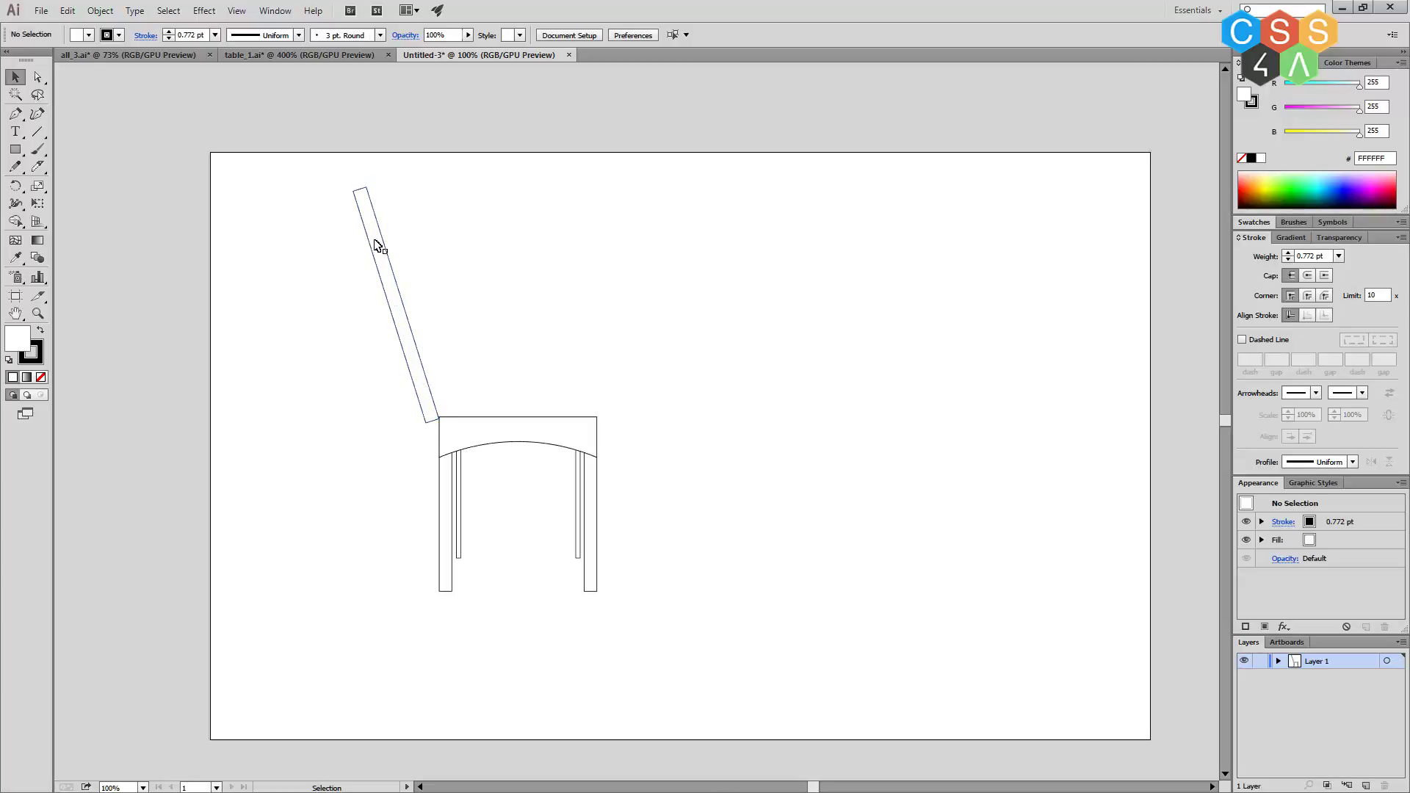
Fine-tune the backrest's rotation so its top leans further left.
{"action": "left_click", "coordinate": [360, 192]}
{"action": "left_click", "coordinate": [360, 181]}
{"action": "left_click", "coordinate": [363, 207]}
{"action": "left_click_drag", "start_coordinate": [367, 181], "coordinate": [373, 184]}
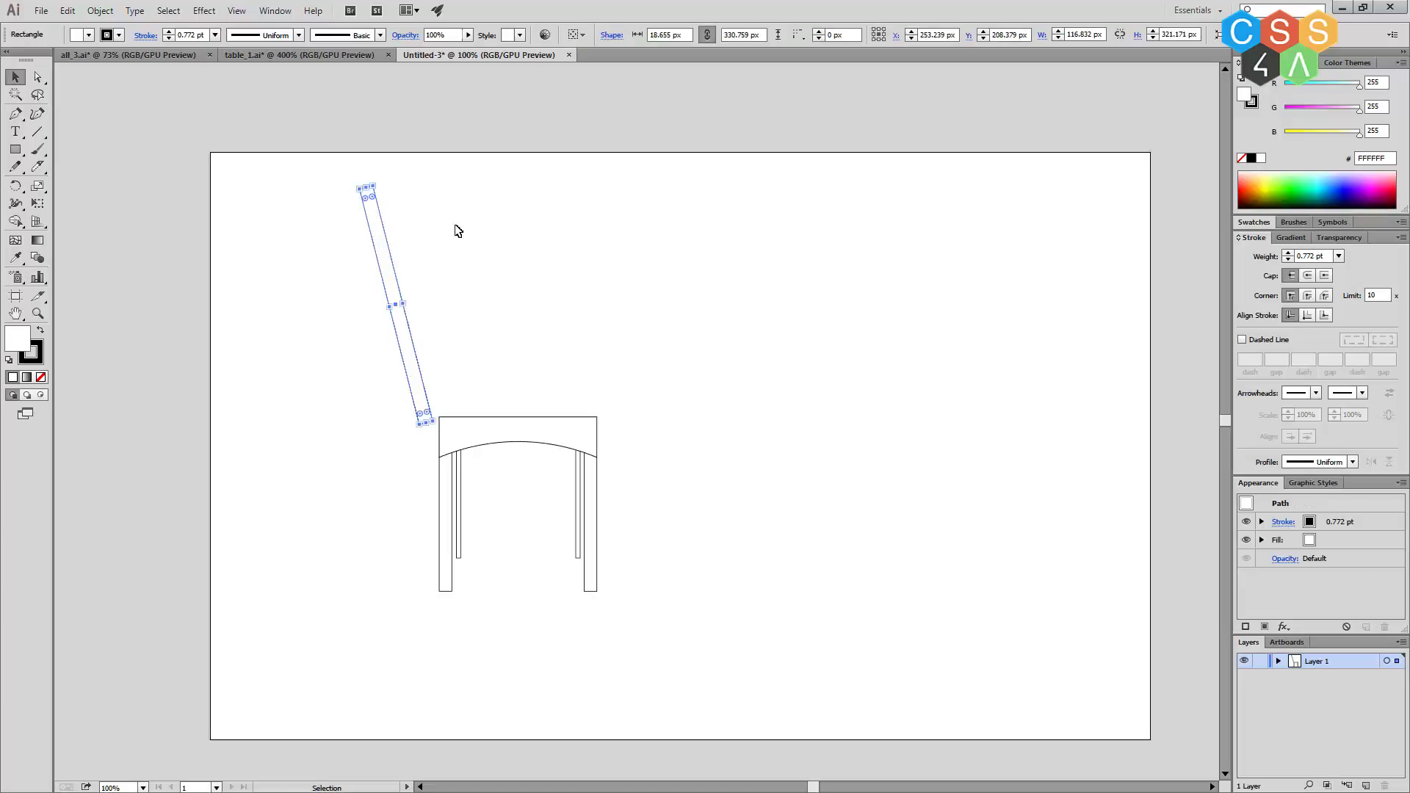
{"action": "left_click", "coordinate": [581, 282]}
{"action": "left_click", "coordinate": [376, 196]}
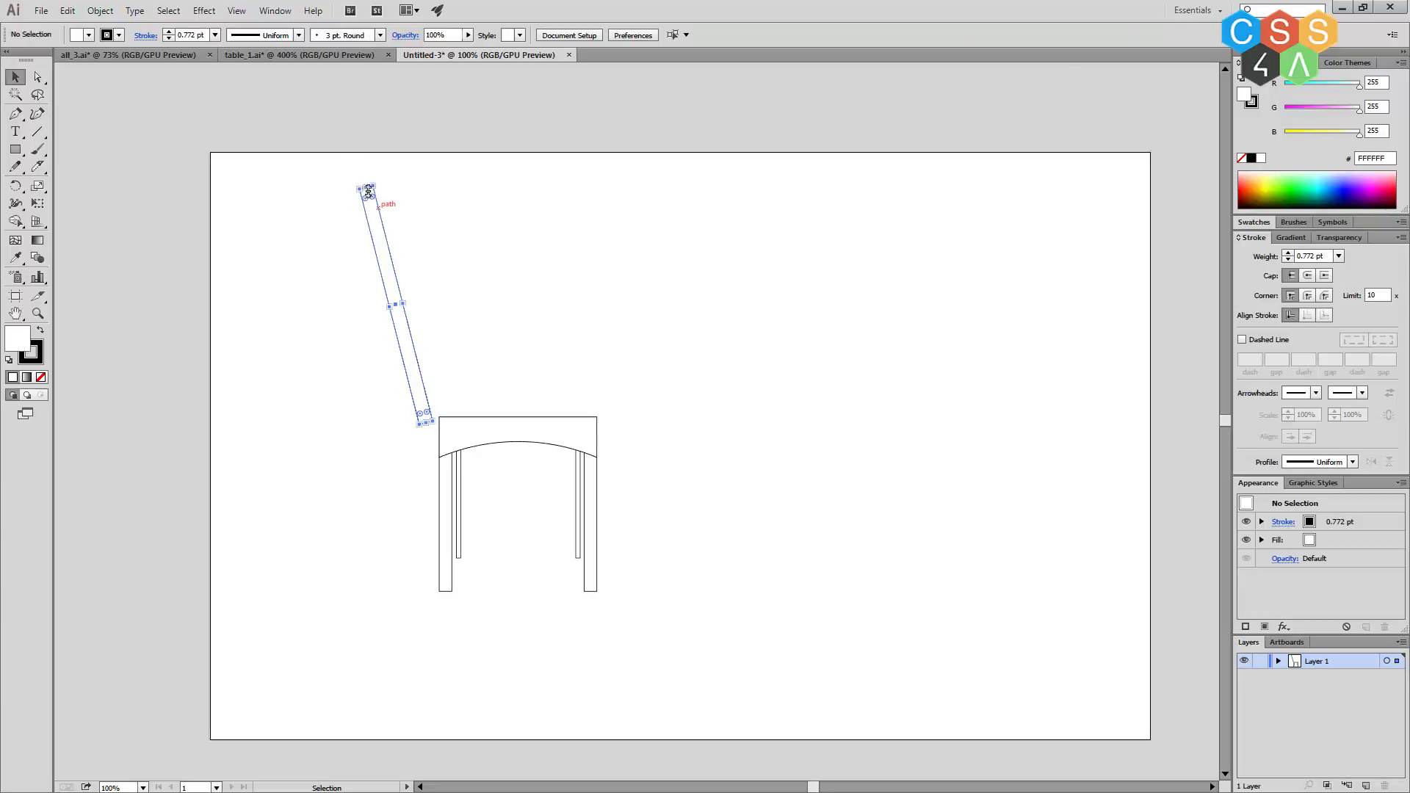
{"action": "left_click_drag", "start_coordinate": [371, 186], "coordinate": [365, 189]}
{"action": "left_click", "coordinate": [535, 313]}
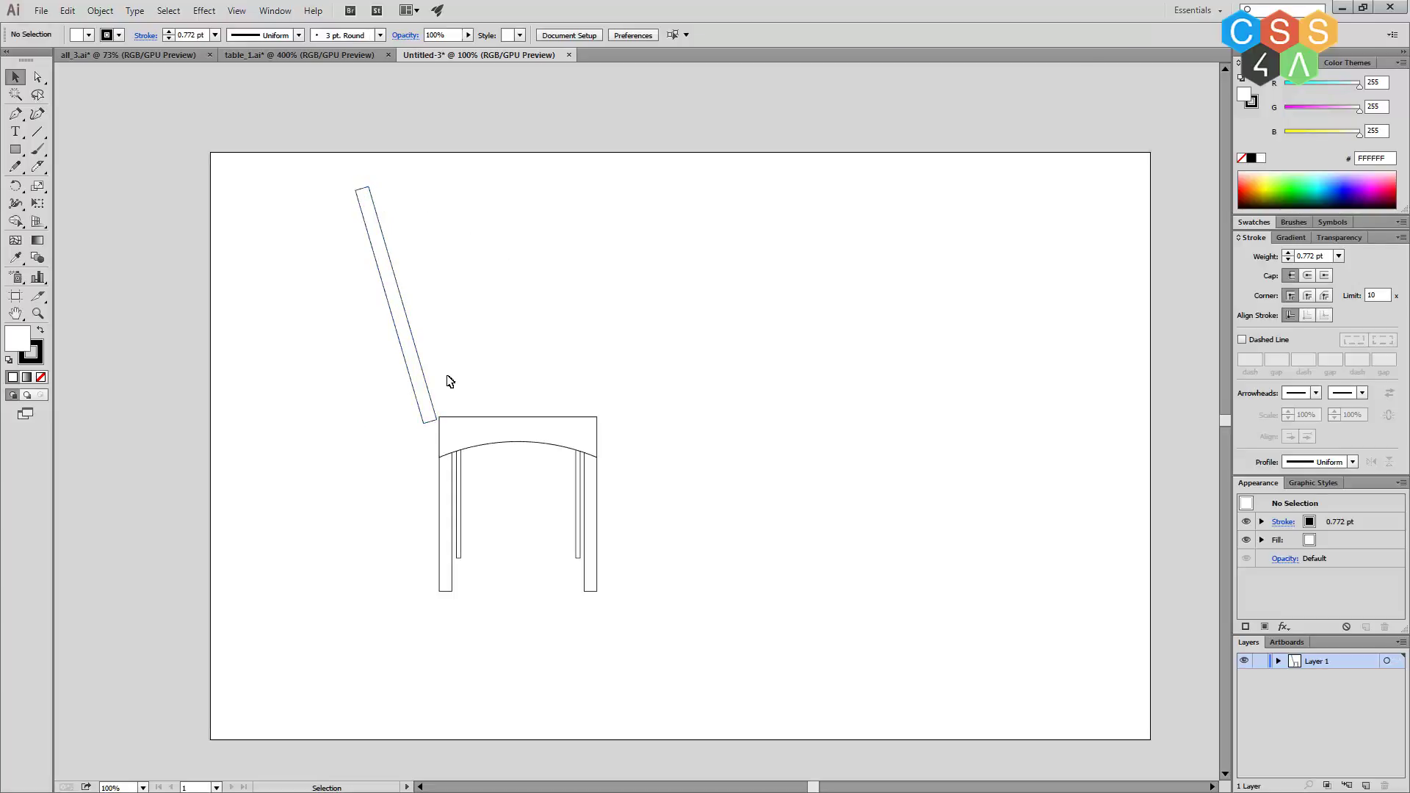
{"action": "left_click", "coordinate": [426, 410]}
{"action": "left_click", "coordinate": [676, 468]}
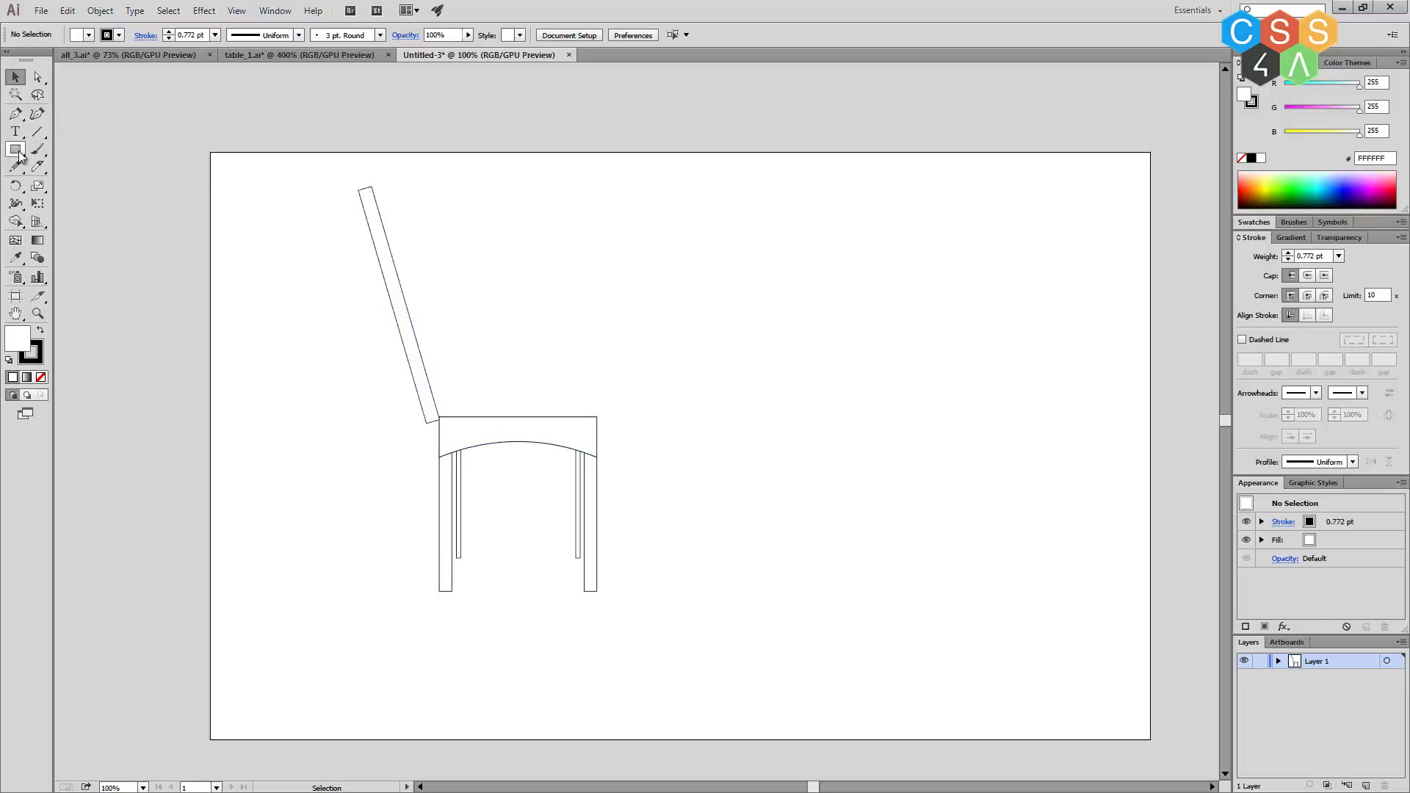
Bend the backrest's right segment outward into a curve with the Curvature tool.
{"action": "left_click", "coordinate": [40, 113]}
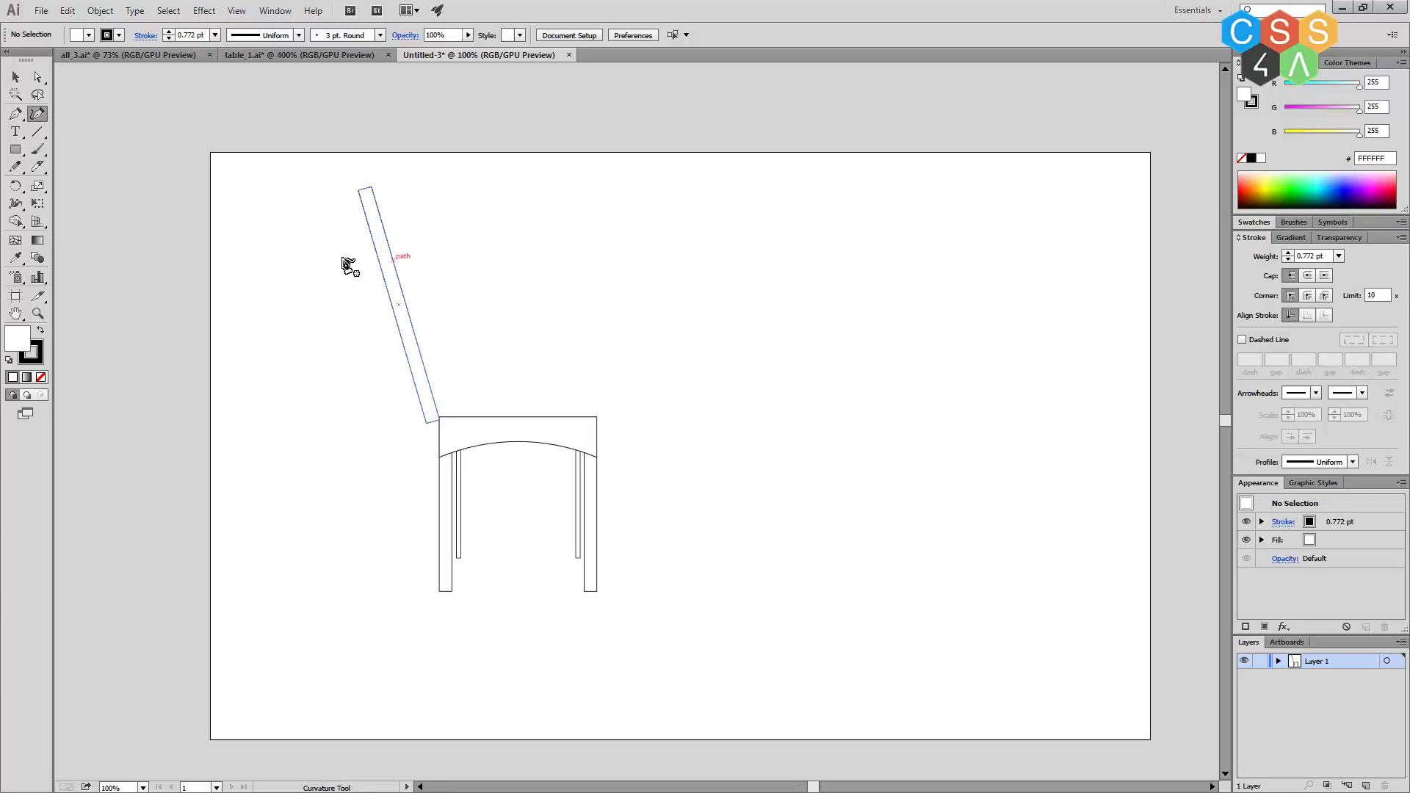
{"action": "left_click", "coordinate": [19, 81]}
{"action": "left_click", "coordinate": [384, 274]}
{"action": "left_click", "coordinate": [37, 112]}
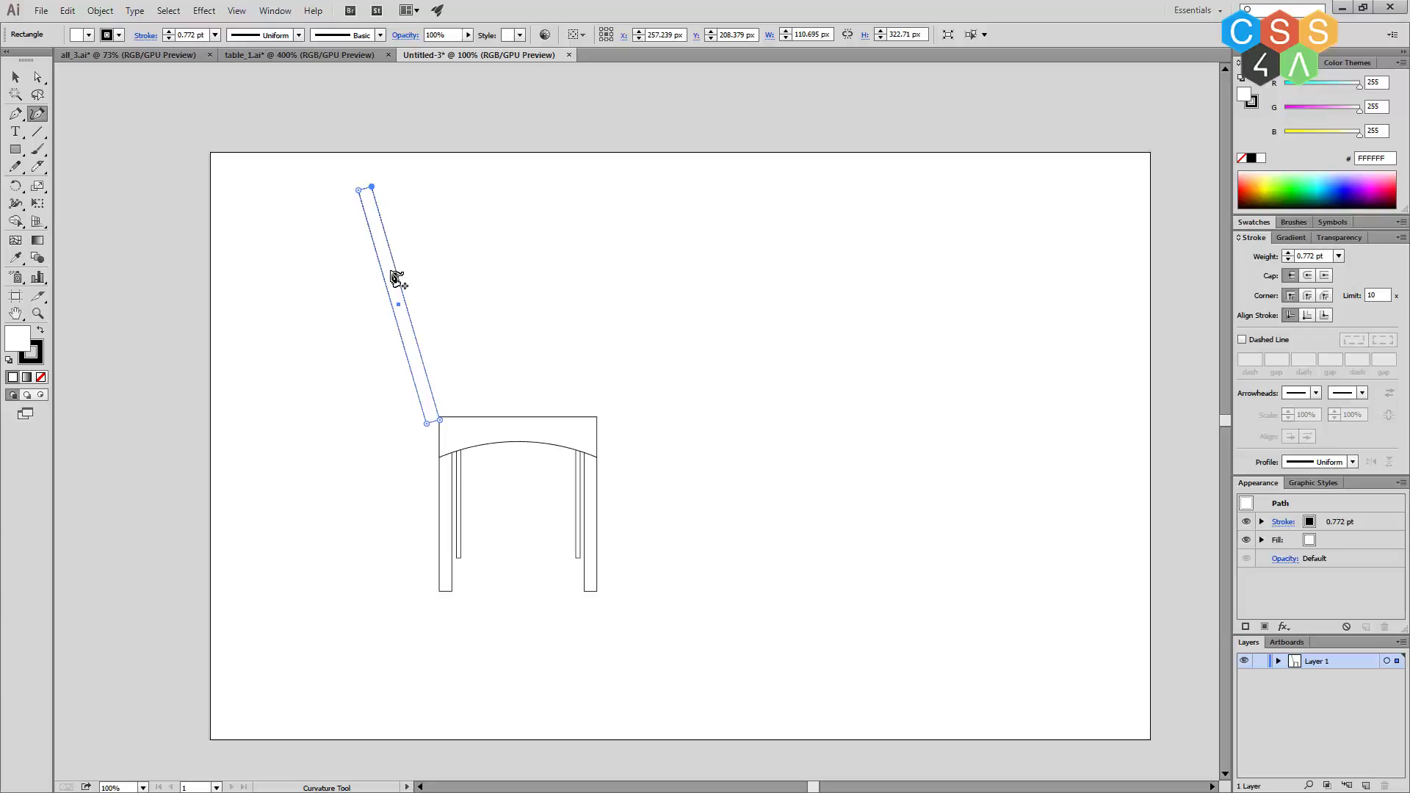
{"action": "mouse_move", "coordinate": [399, 278]}
{"action": "left_mouse_down"}
{"action": "mouse_move", "coordinate": [405, 229]}
{"action": "mouse_move", "coordinate": [388, 209]}
{"action": "left_mouse_up"}
{"action": "key", "text": "v"}
{"action": "left_click", "coordinate": [523, 280]}
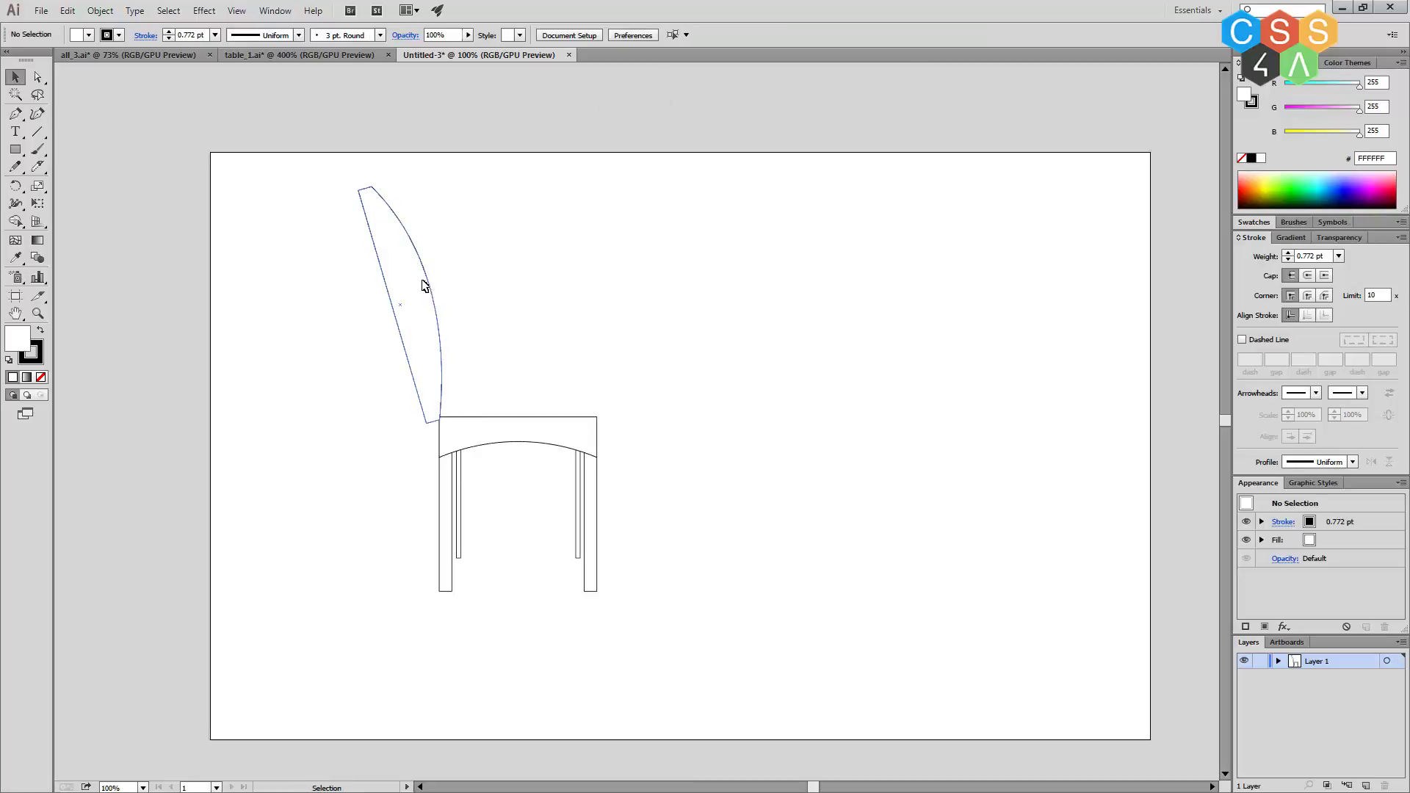
Narrow the curved backrest and shift it slightly to the right.
{"action": "left_click", "coordinate": [404, 299]}
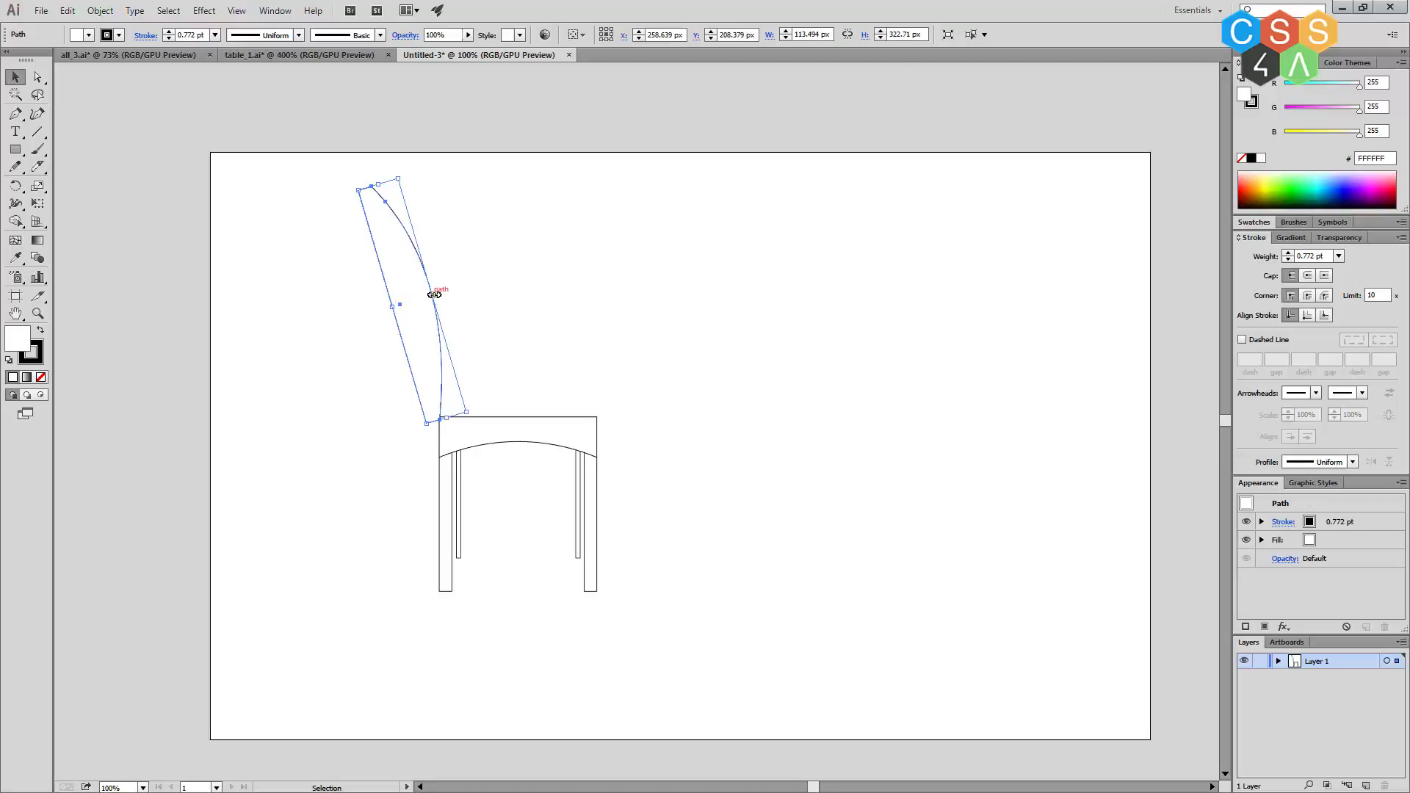
{"action": "left_click_drag", "start_coordinate": [434, 295], "coordinate": [425, 301]}
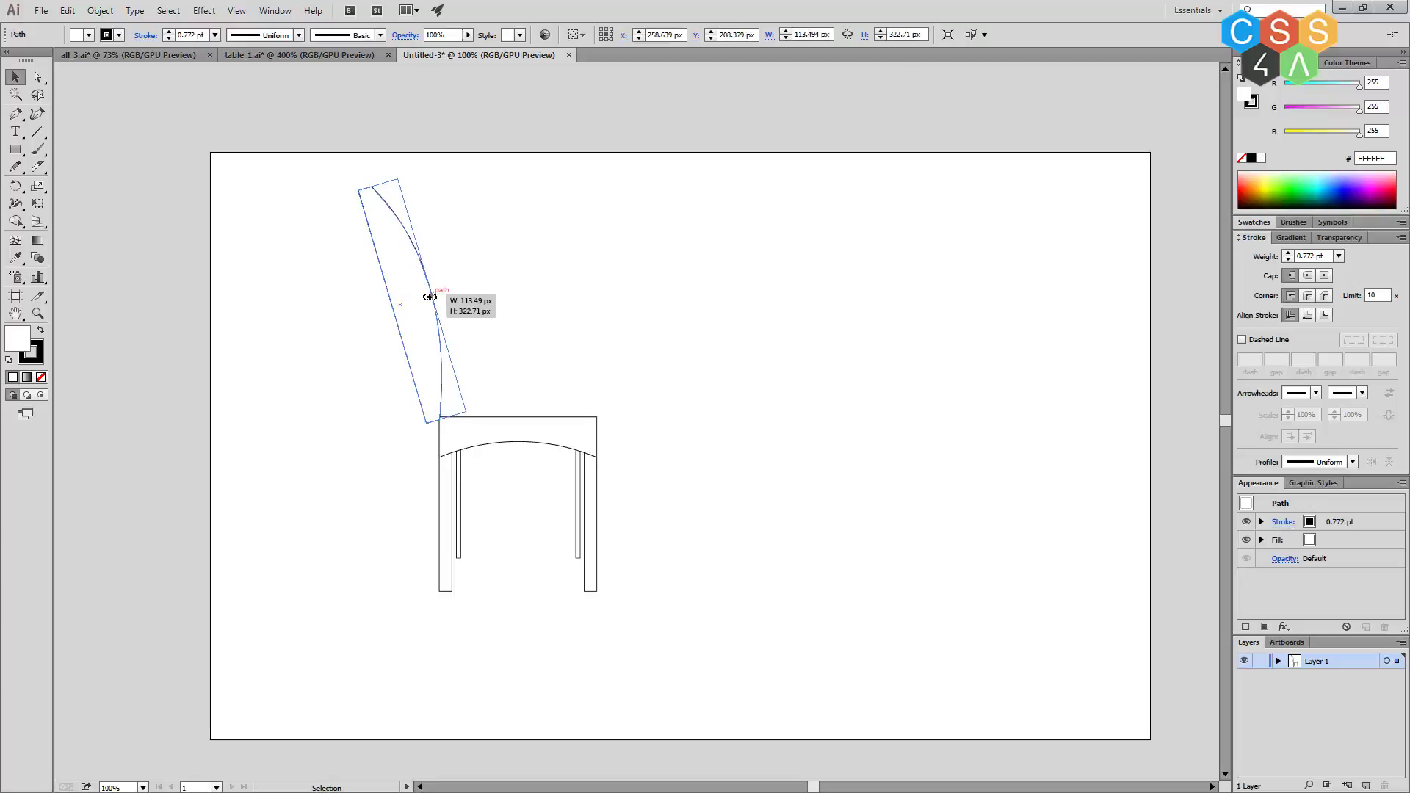
{"action": "left_click", "coordinate": [554, 302]}
{"action": "left_click", "coordinate": [396, 306]}
{"action": "left_click_drag", "start_coordinate": [396, 305], "coordinate": [403, 305]}
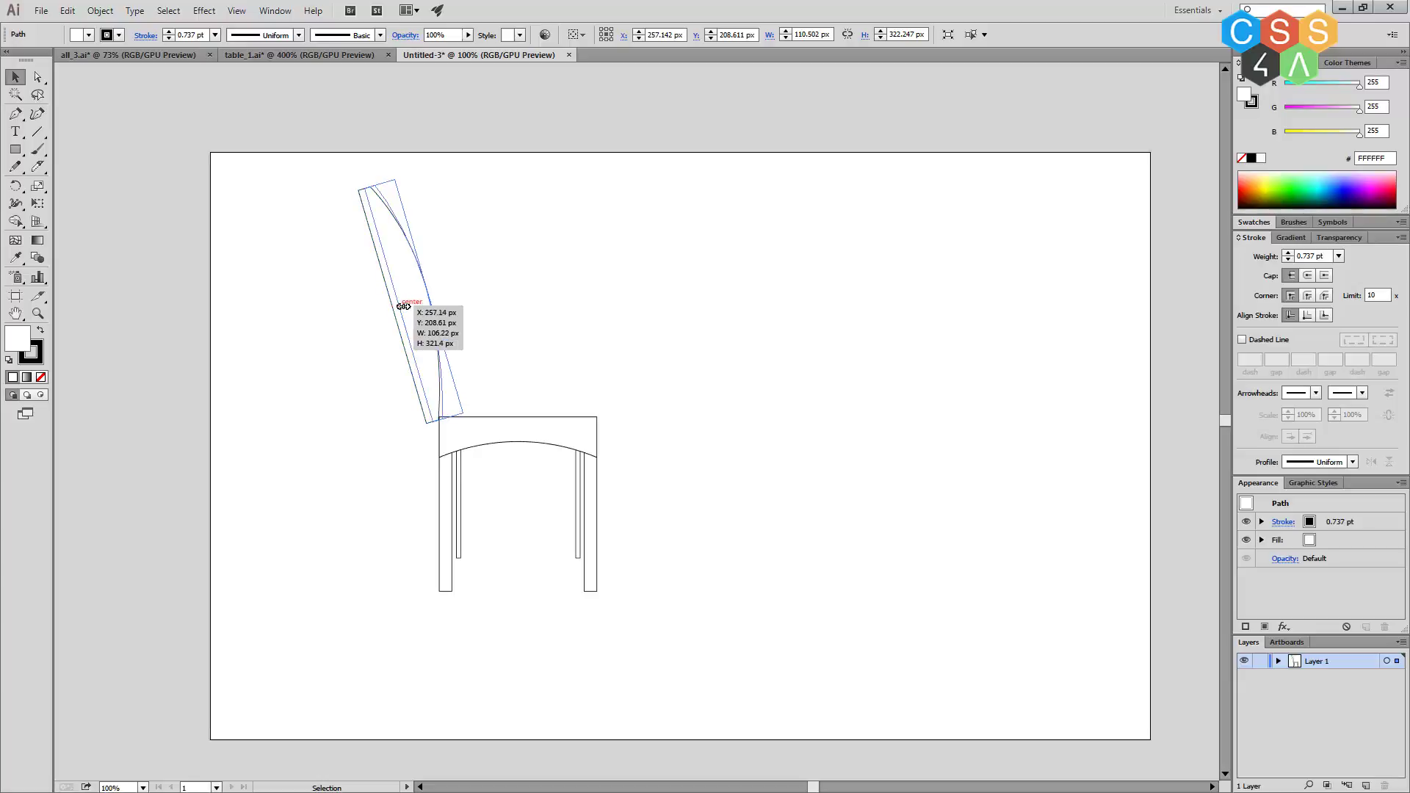
{"action": "left_click", "coordinate": [574, 379]}
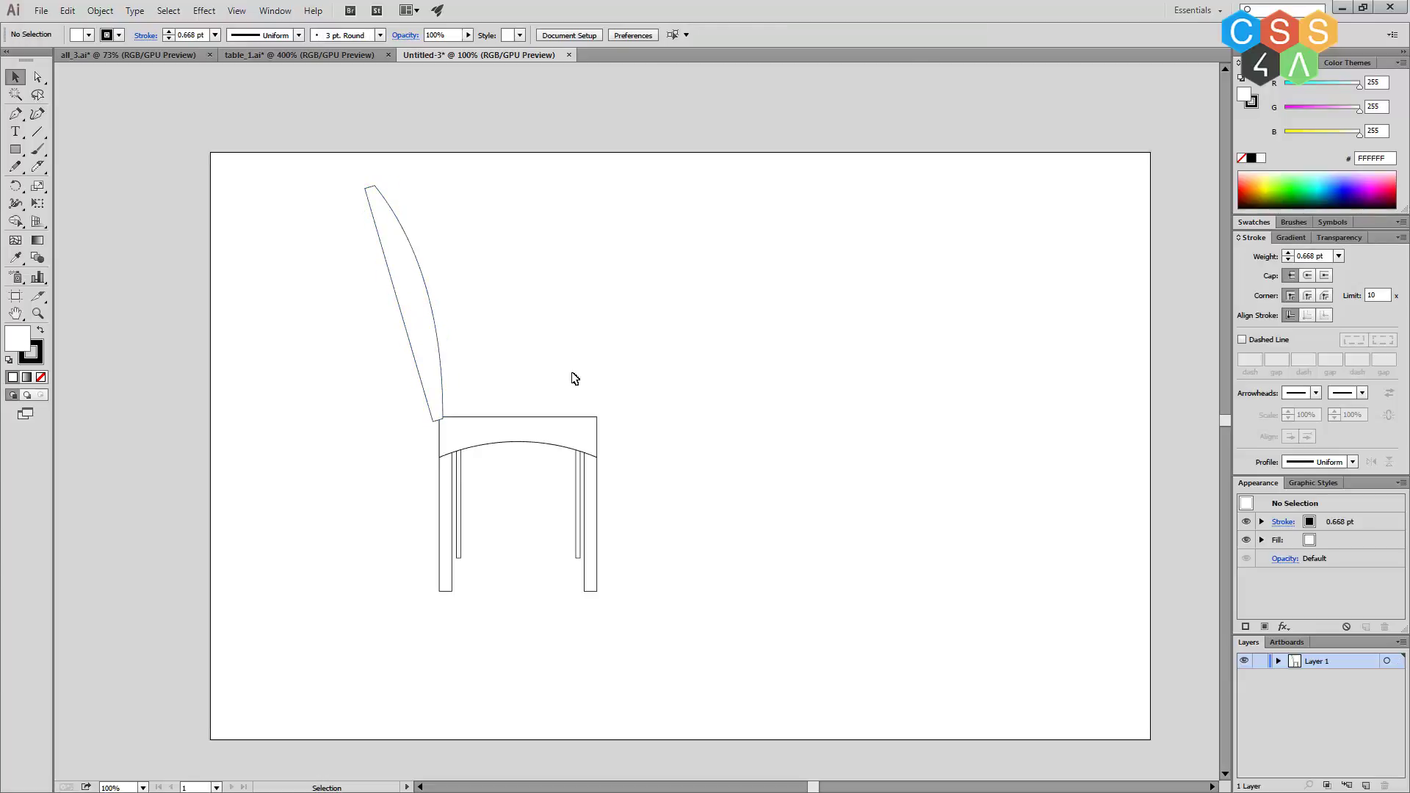
{"action": "left_click", "coordinate": [409, 299]}
Nudge the backrest's top corner, then select its bottom-left anchor point.
{"action": "left_click_drag", "start_coordinate": [367, 187], "coordinate": [377, 186]}
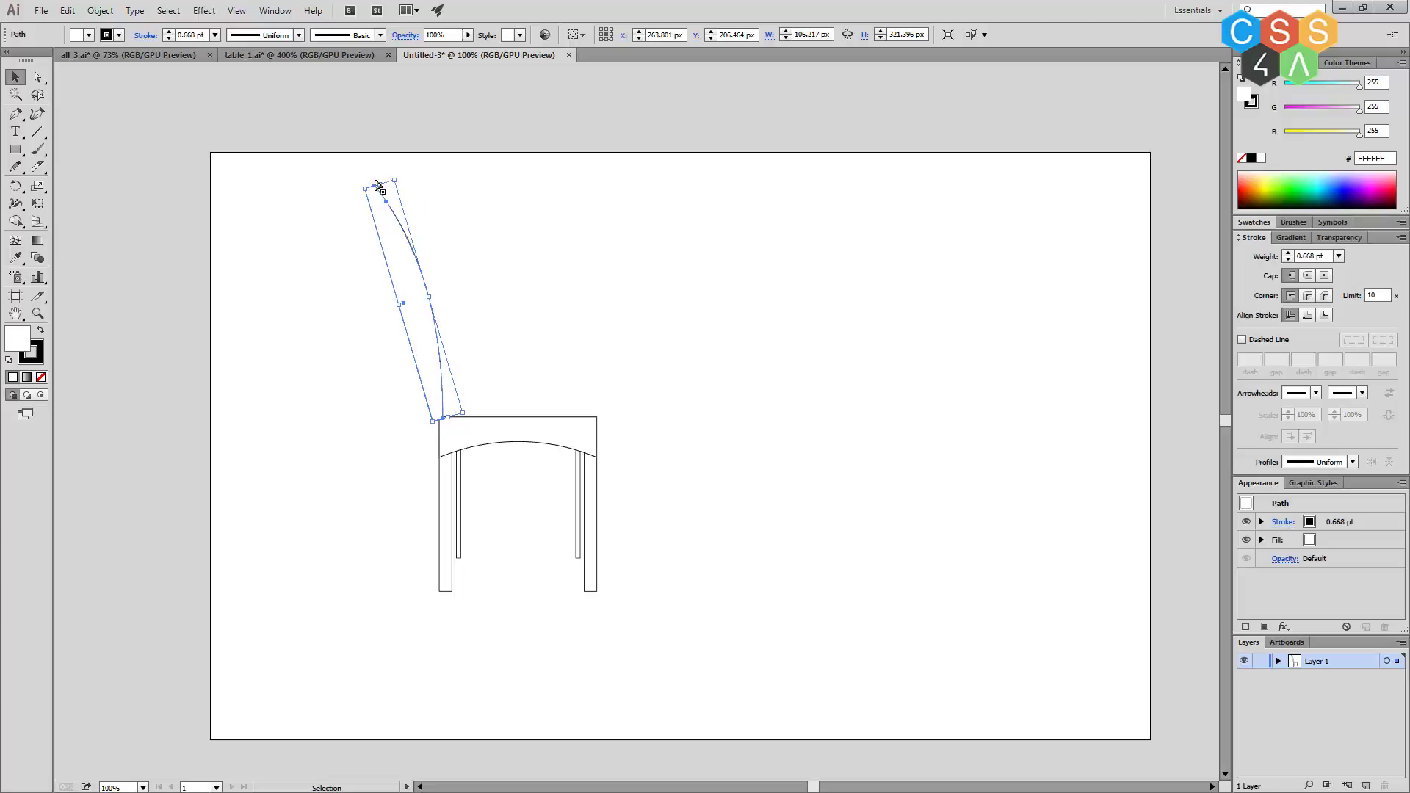
{"action": "left_click", "coordinate": [543, 352]}
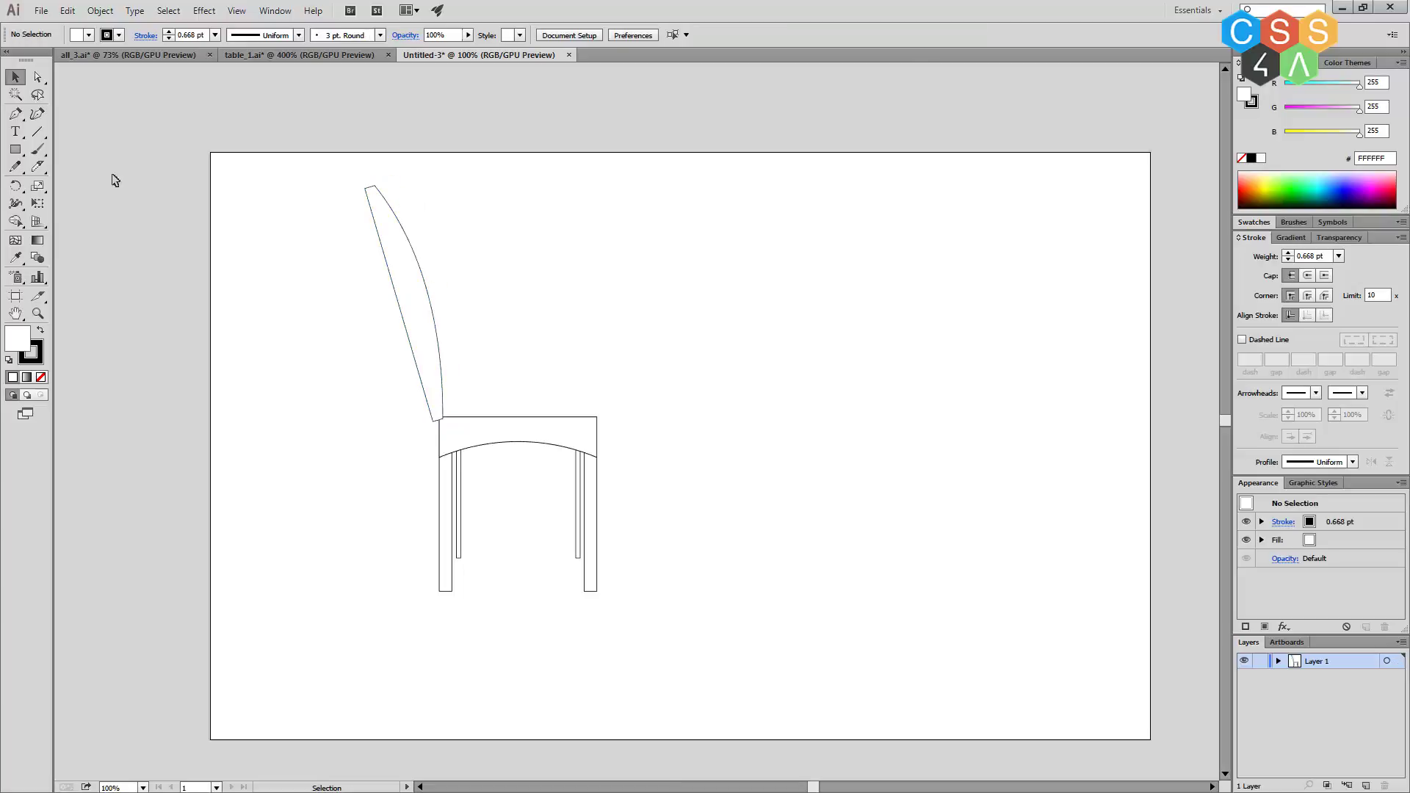
{"action": "left_click", "coordinate": [38, 78]}
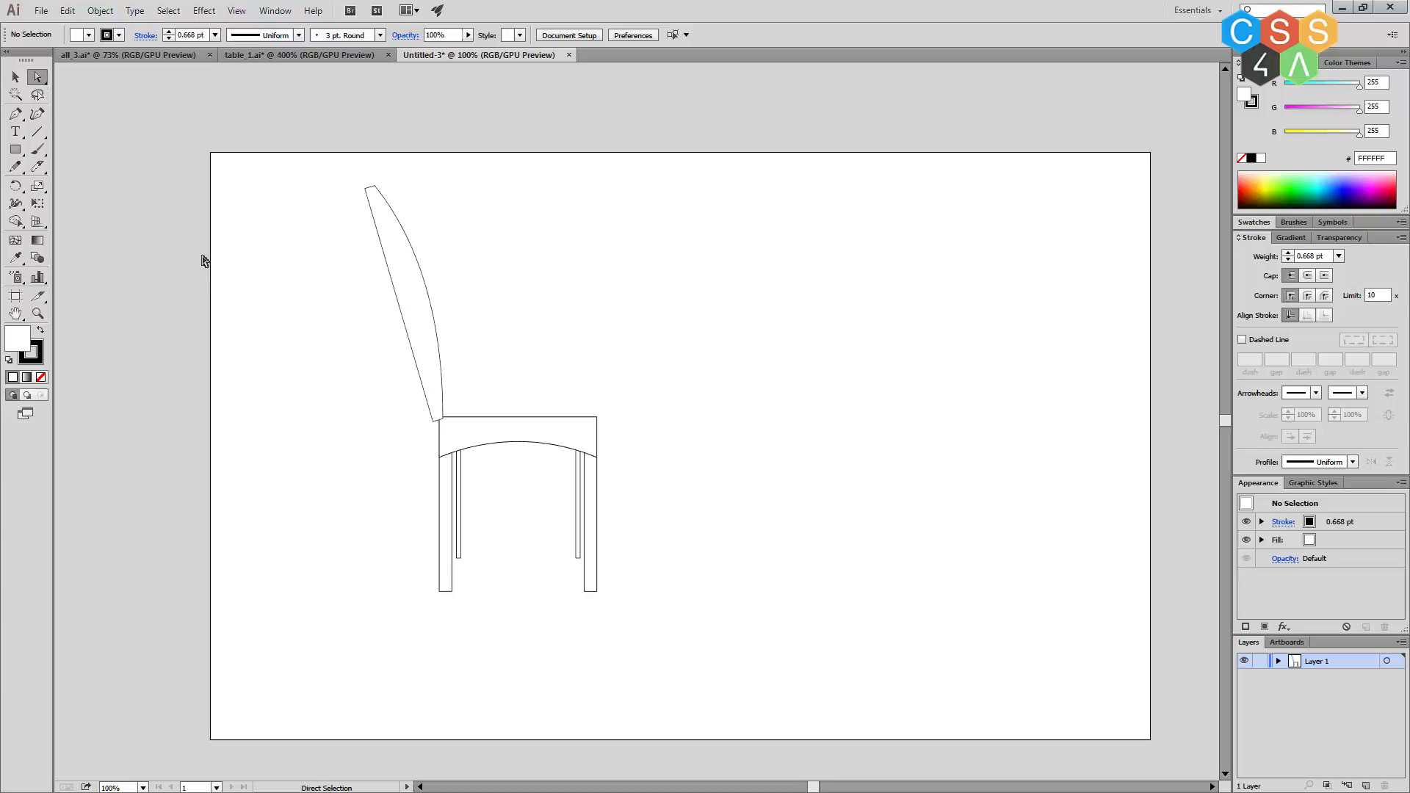
{"action": "left_click", "coordinate": [433, 421]}
{"action": "scroll", "coordinate": [430, 426], "scroll_direction": "up", "scroll_amount": 4}
{"action": "scroll", "coordinate": [430, 438], "scroll_direction": "up", "scroll_amount": 2}
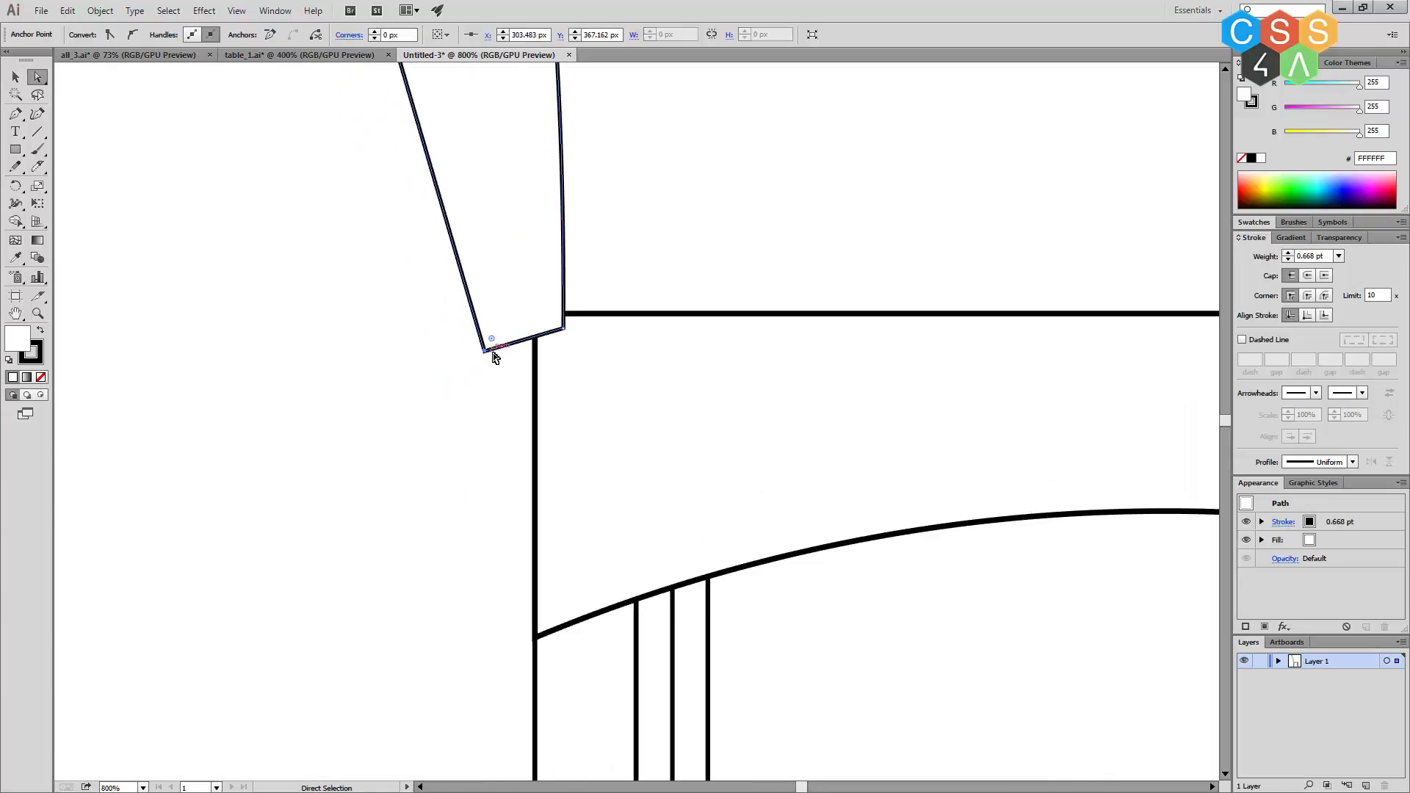
Drag the backrest's bottom anchor down onto the seat's left edge, closing the gap.
{"action": "left_click_drag", "start_coordinate": [485, 355], "coordinate": [534, 487]}
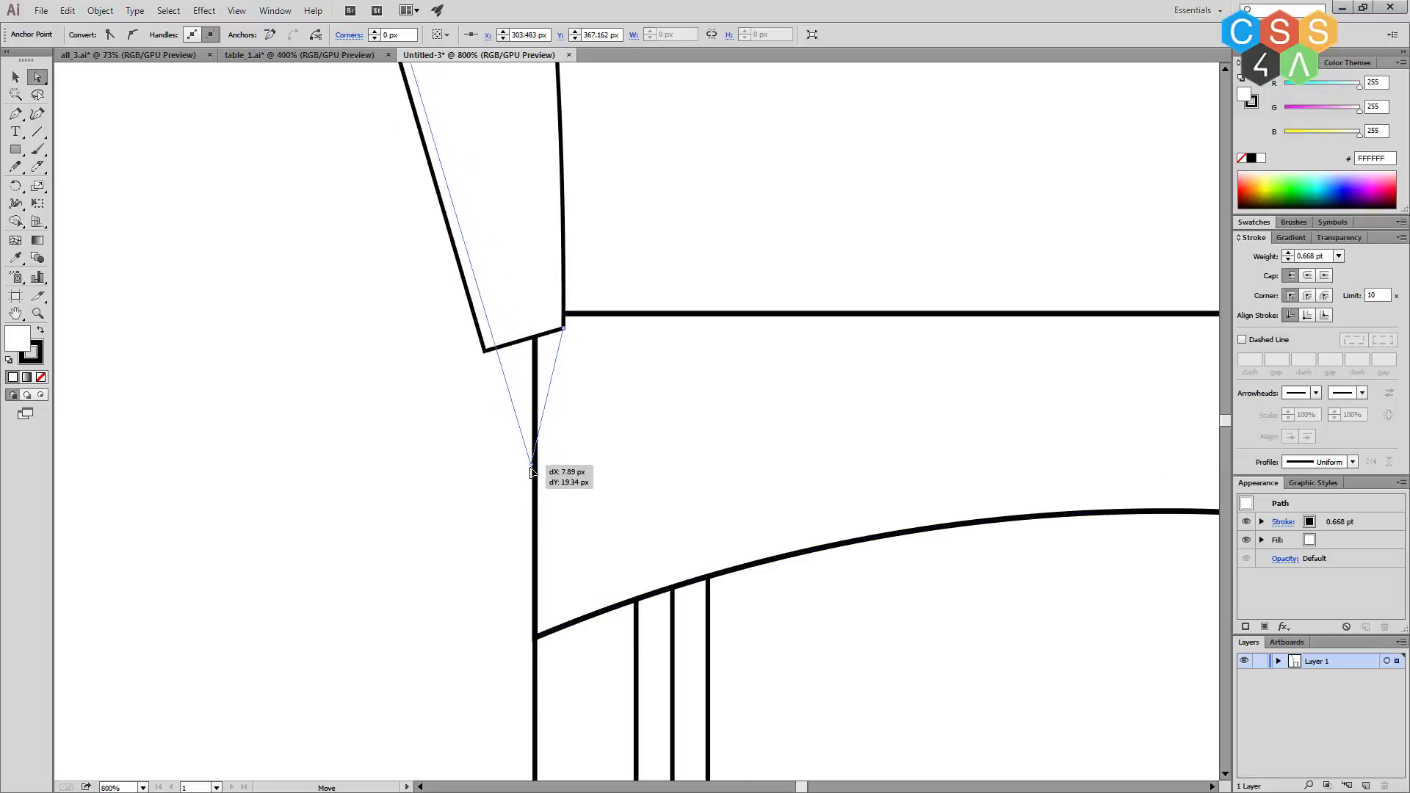
{"action": "left_click_drag", "start_coordinate": [534, 487], "coordinate": [536, 507]}
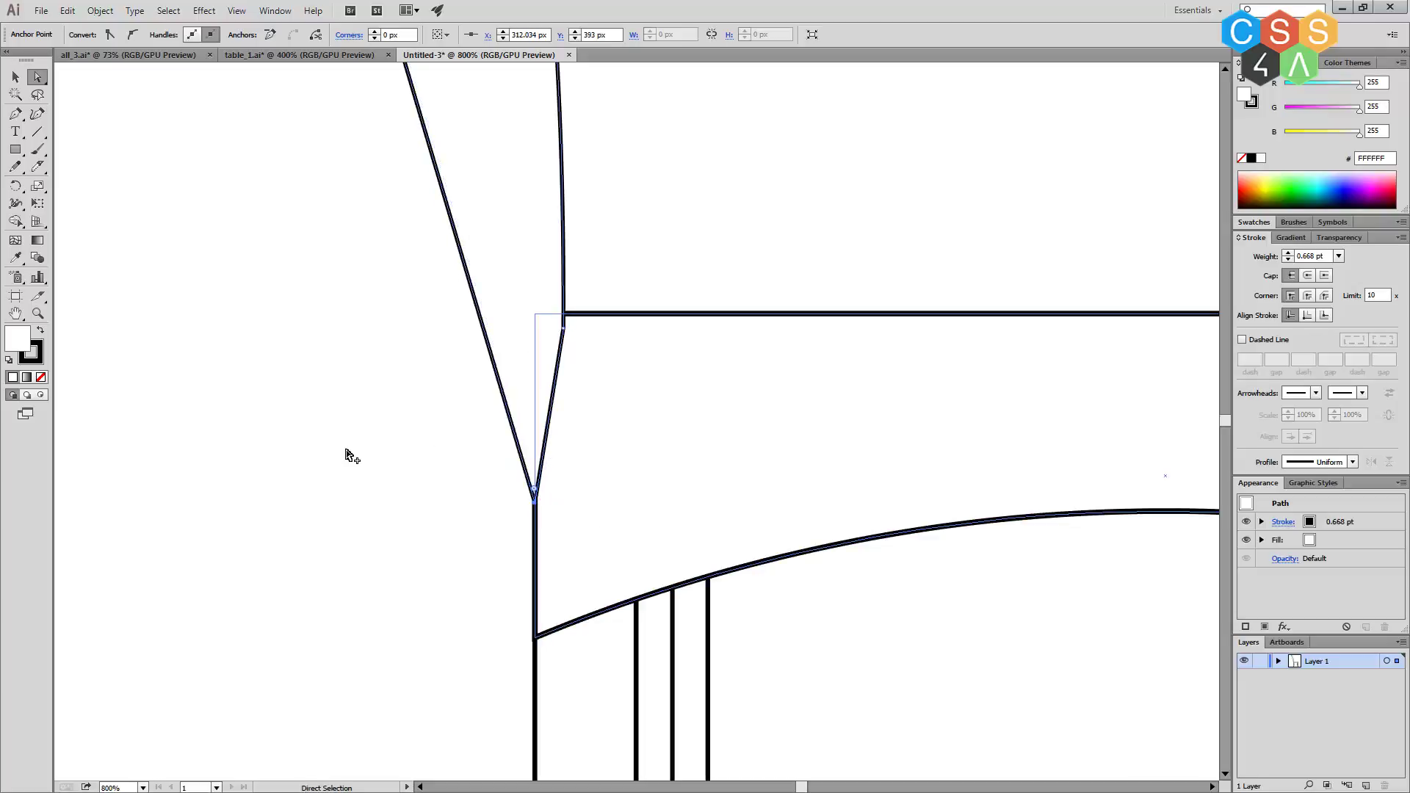
{"action": "scroll", "coordinate": [447, 458], "scroll_direction": "down", "scroll_amount": 7}
{"action": "key", "text": "v"}
{"action": "left_click", "coordinate": [503, 338]}
{"action": "scroll", "coordinate": [338, 414], "scroll_direction": "up", "scroll_amount": 2}
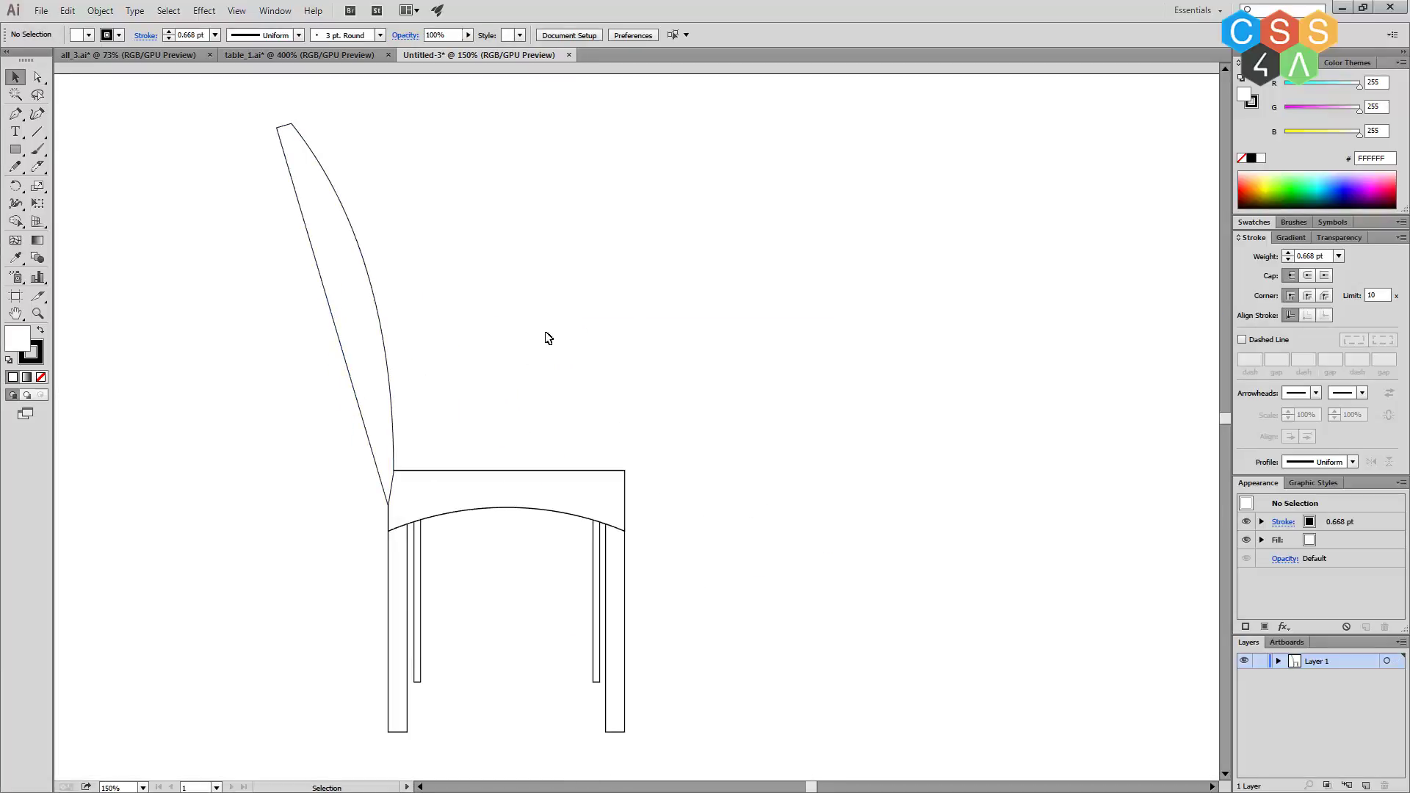
{"action": "scroll", "coordinate": [548, 337], "scroll_direction": "down", "scroll_amount": 2}
{"action": "scroll", "coordinate": [646, 381], "scroll_direction": "up", "scroll_amount": 2}
{"action": "scroll", "coordinate": [544, 371], "scroll_direction": "down", "scroll_amount": 2}
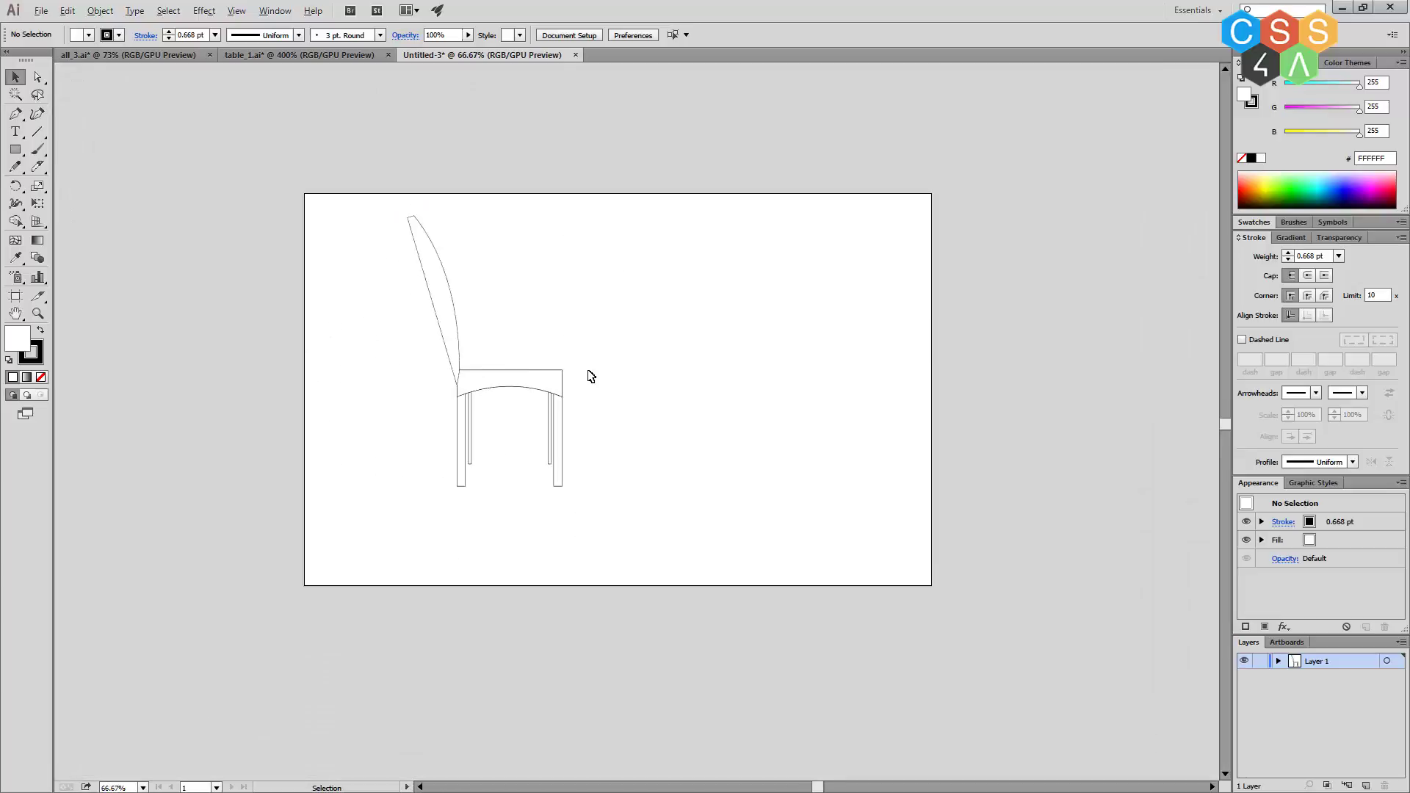
{"action": "scroll", "coordinate": [591, 376], "scroll_direction": "up", "scroll_amount": 1}
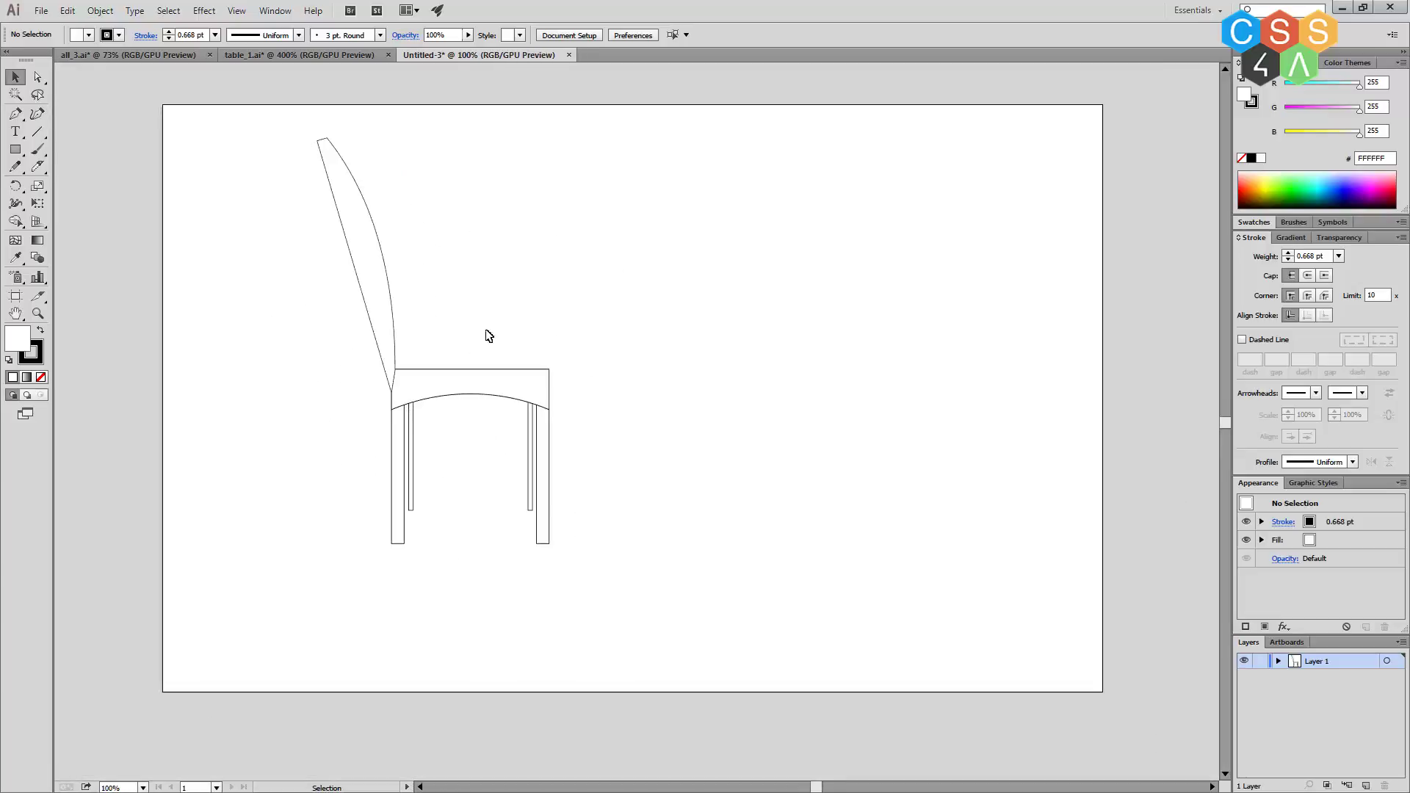
Check the table_1.ai reference brown, then fill all chair parts with hex 774329.
{"action": "left_click", "coordinate": [303, 55]}
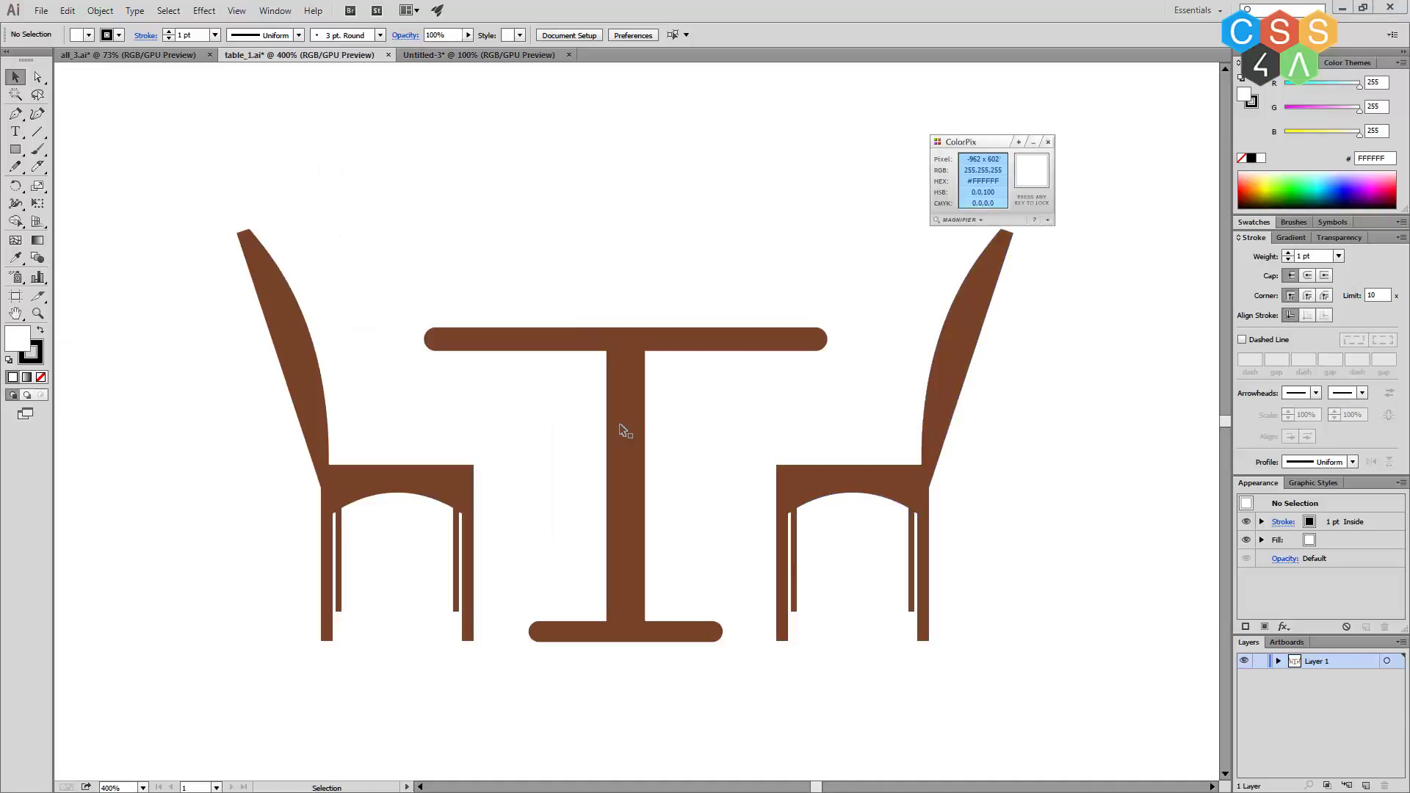
{"action": "key", "text": "space"}
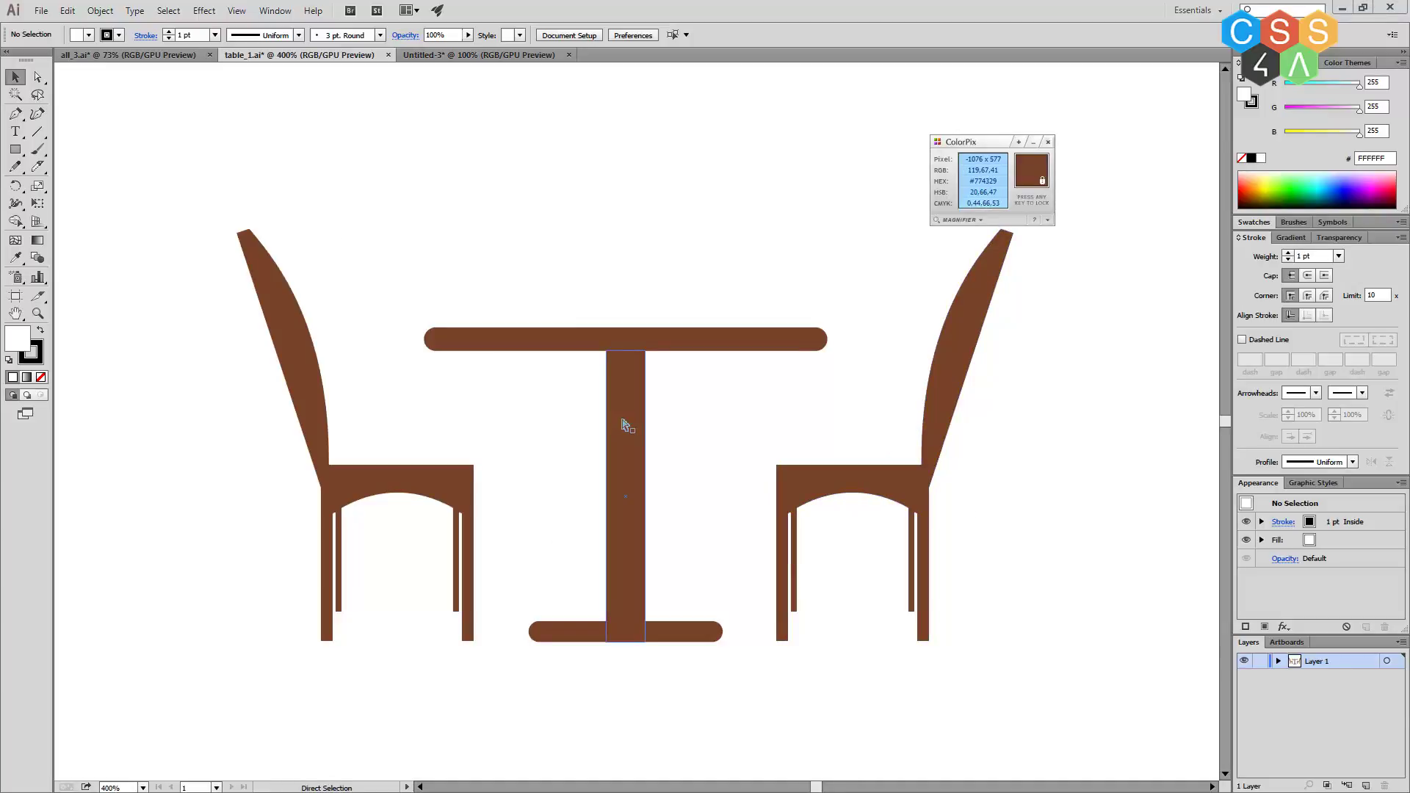
{"action": "left_click", "coordinate": [479, 54]}
{"action": "left_click_drag", "start_coordinate": [707, 576], "coordinate": [267, 240]}
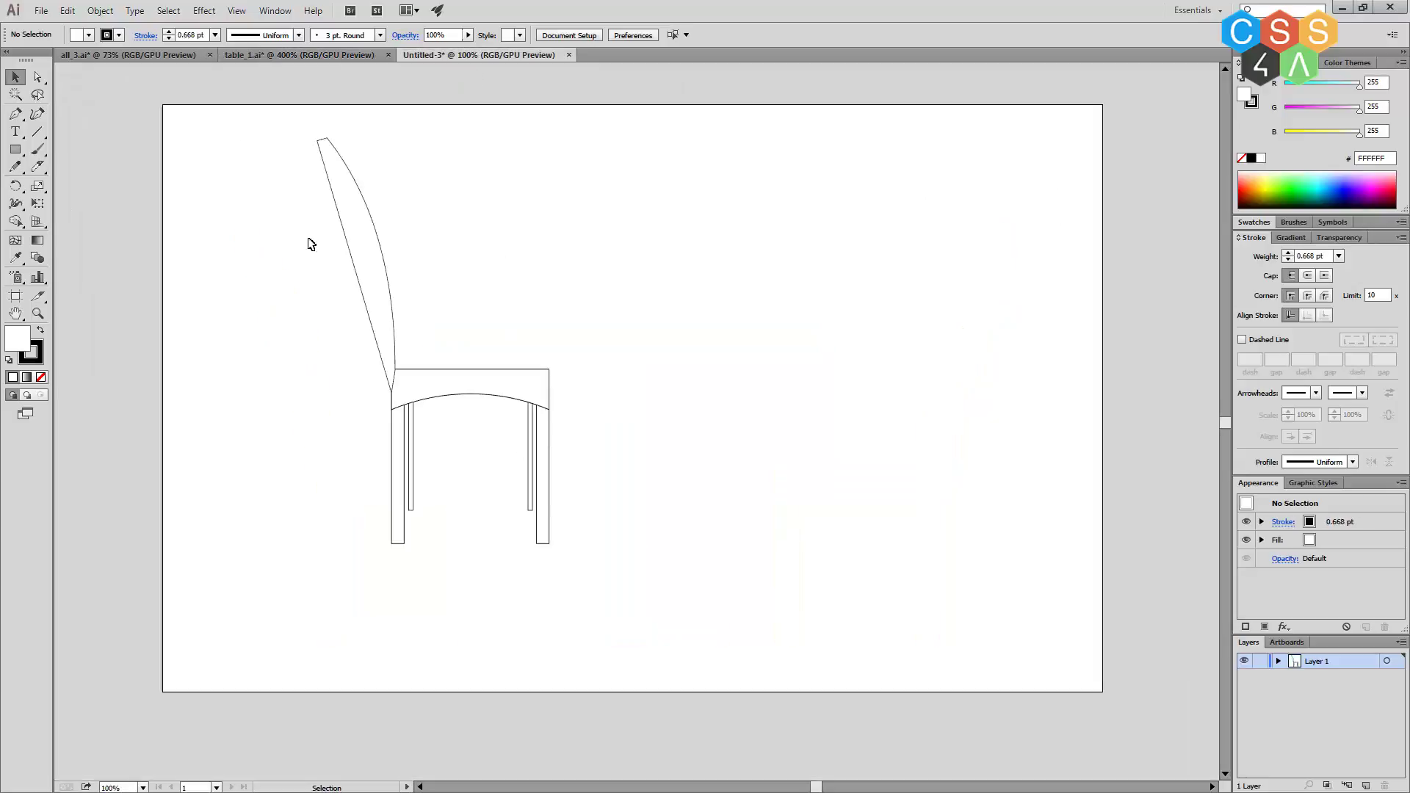
{"action": "key", "text": "ctrl+a"}
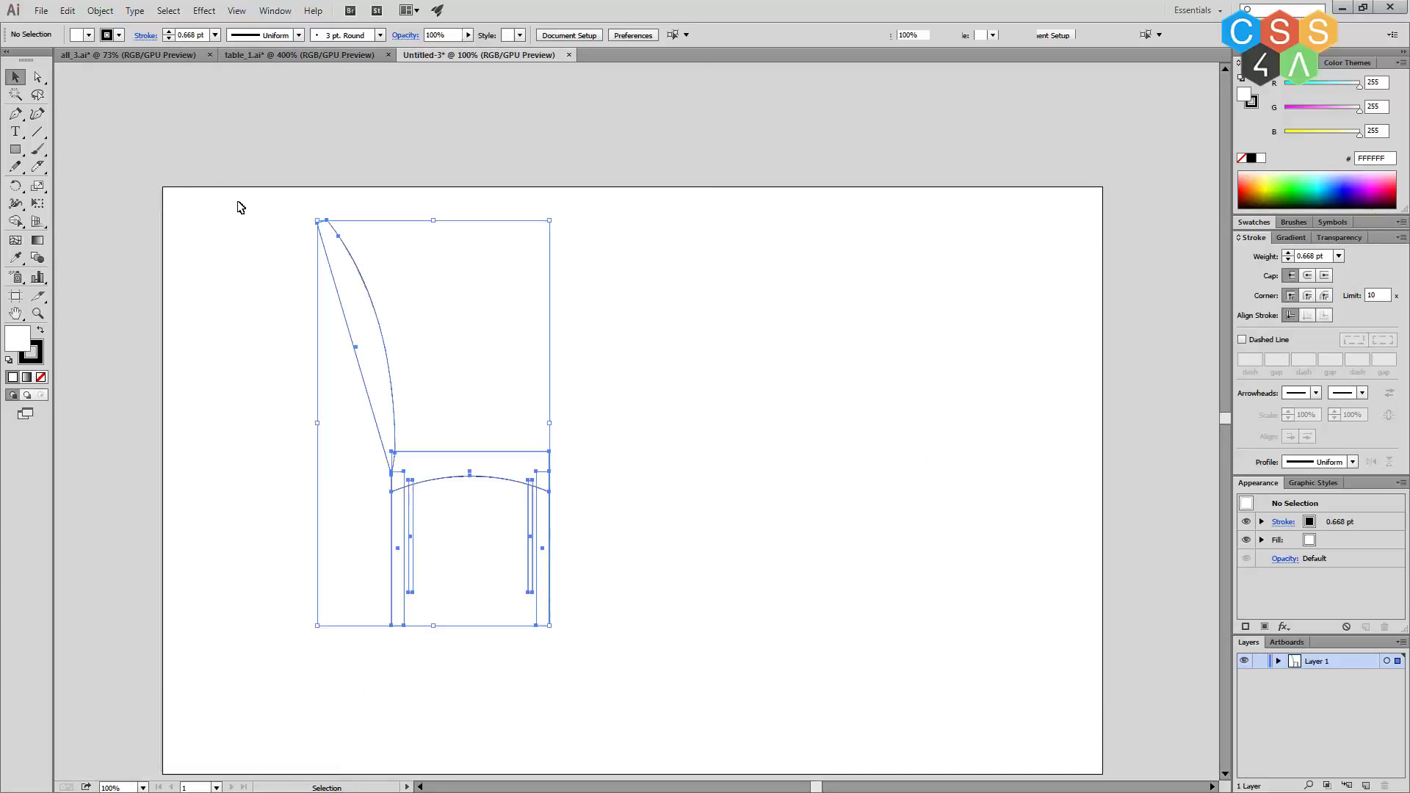
{"action": "double_click", "coordinate": [16, 339]}
{"action": "type", "text": "774329"}
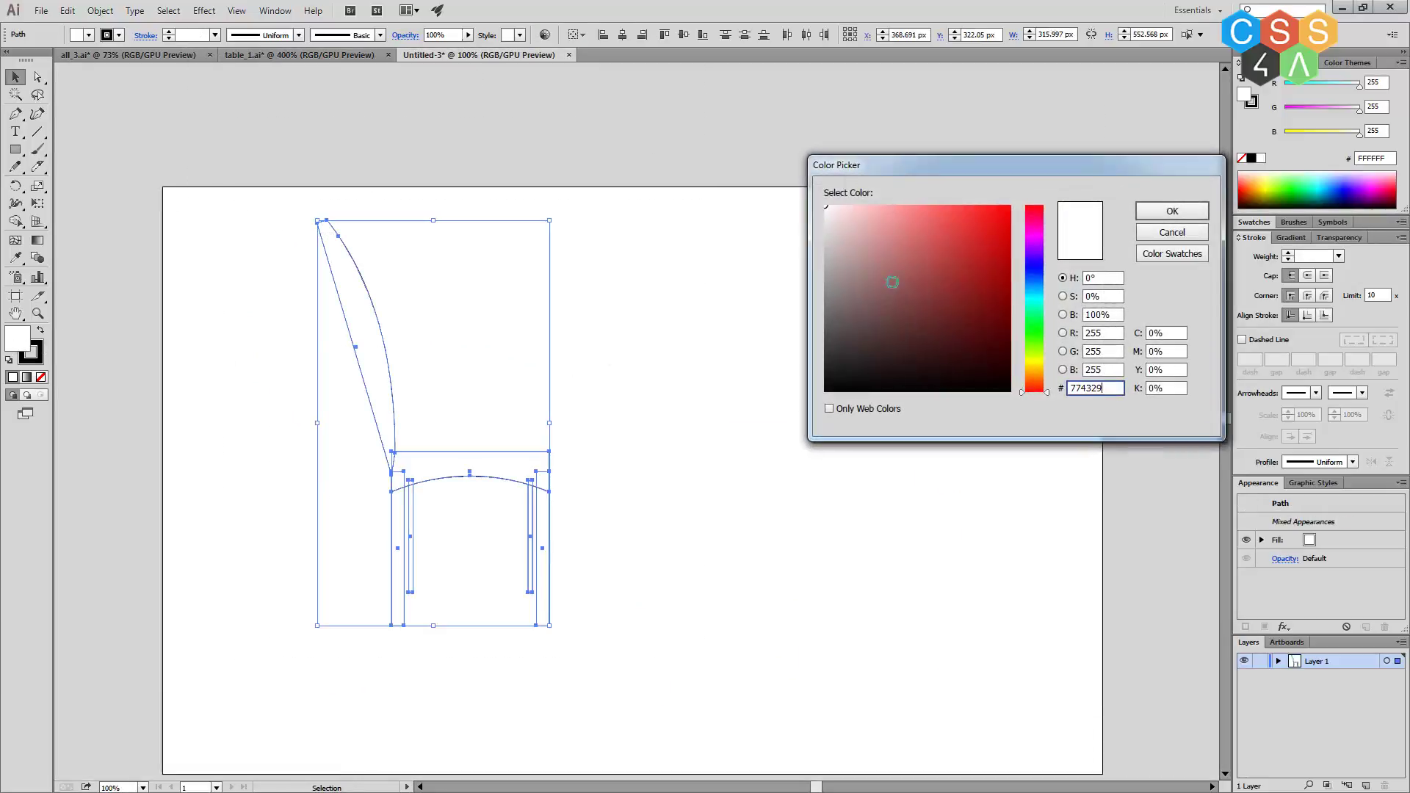
{"action": "left_click", "coordinate": [1154, 210]}
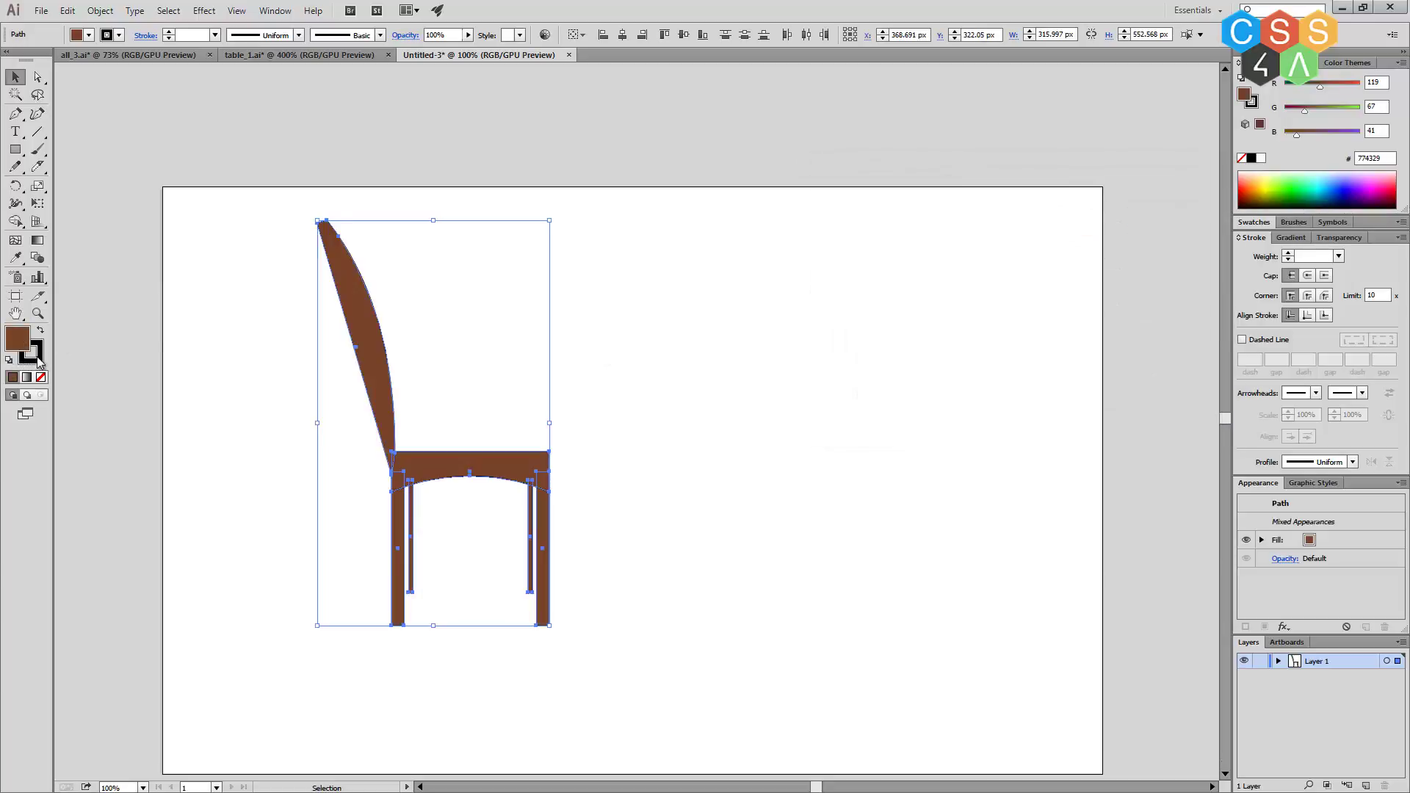
{"action": "left_click", "coordinate": [672, 486]}
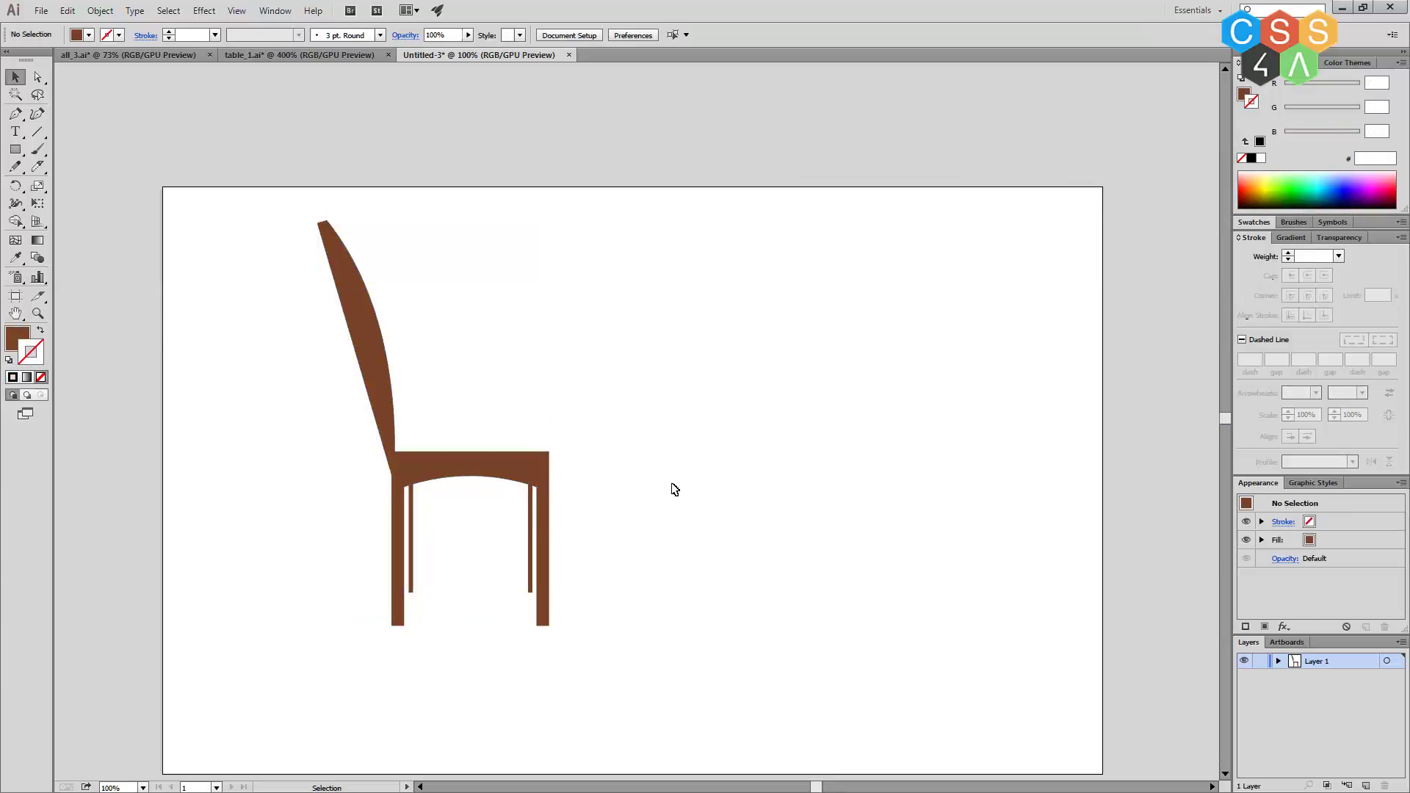
Group all the chair parts into one object.
{"action": "left_click_drag", "start_coordinate": [744, 674], "coordinate": [262, 199]}
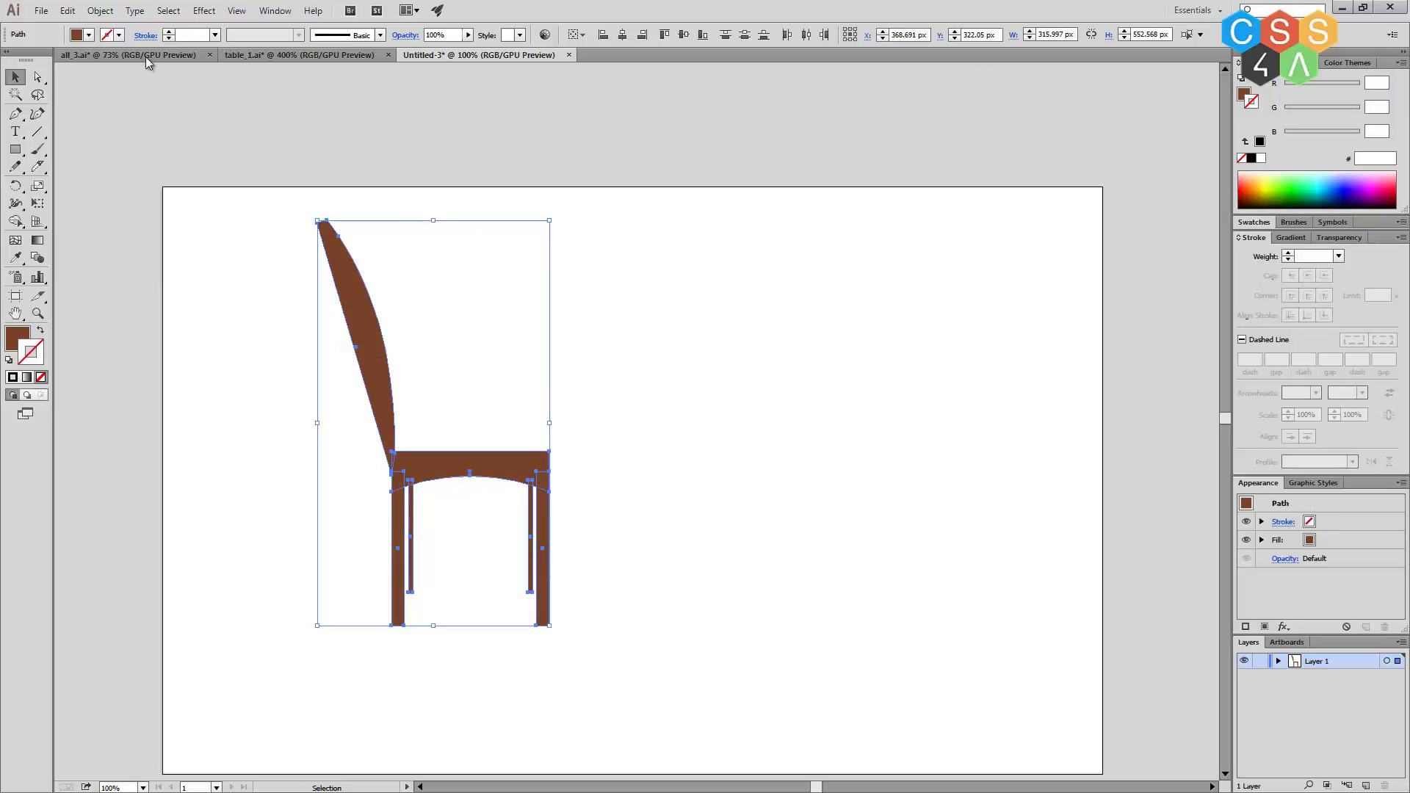
{"action": "left_click", "coordinate": [100, 10]}
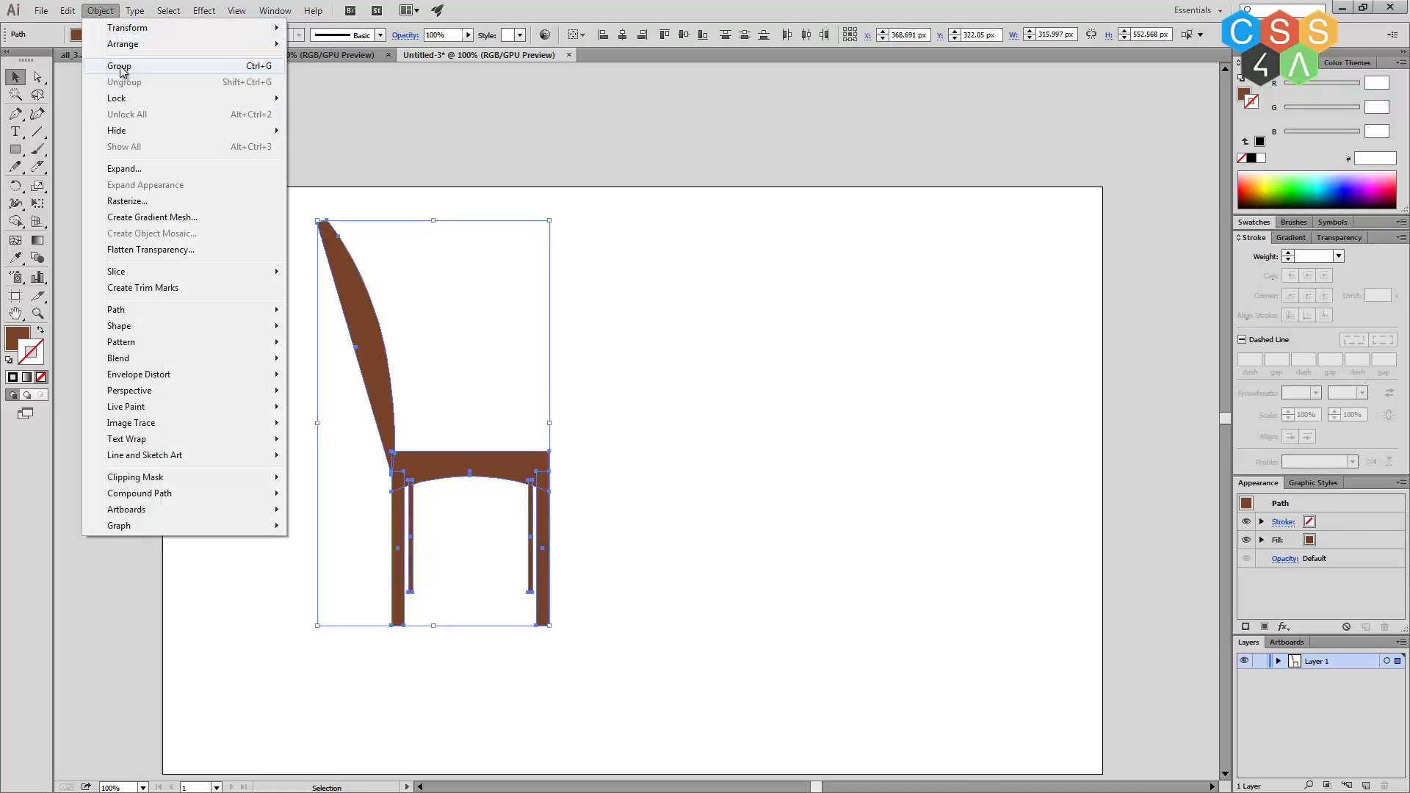
{"action": "left_click", "coordinate": [119, 66]}
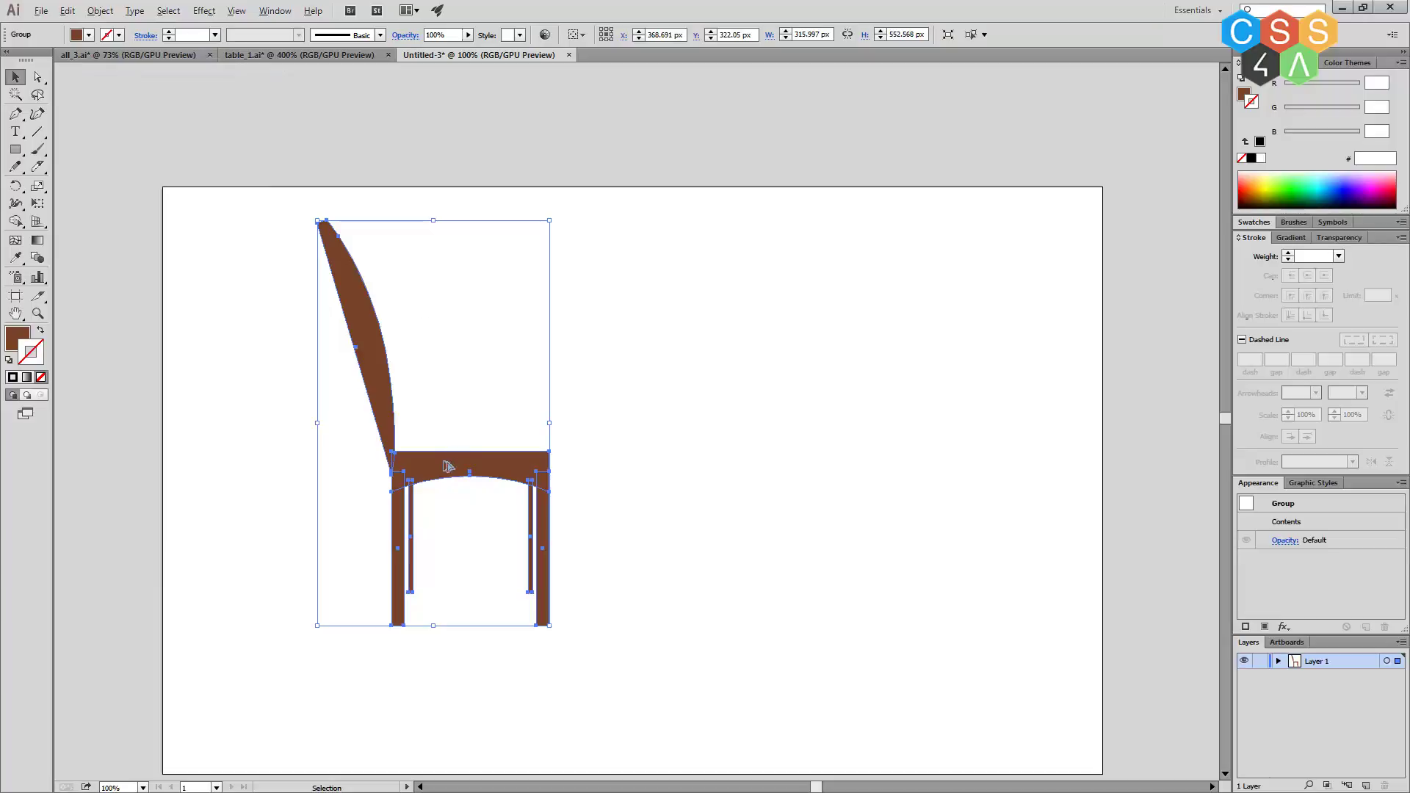
Copy the chair to the right and reflect it vertically so it faces the original.
{"action": "left_click_drag", "start_coordinate": [448, 467], "coordinate": [946, 468], "text": "alt"}
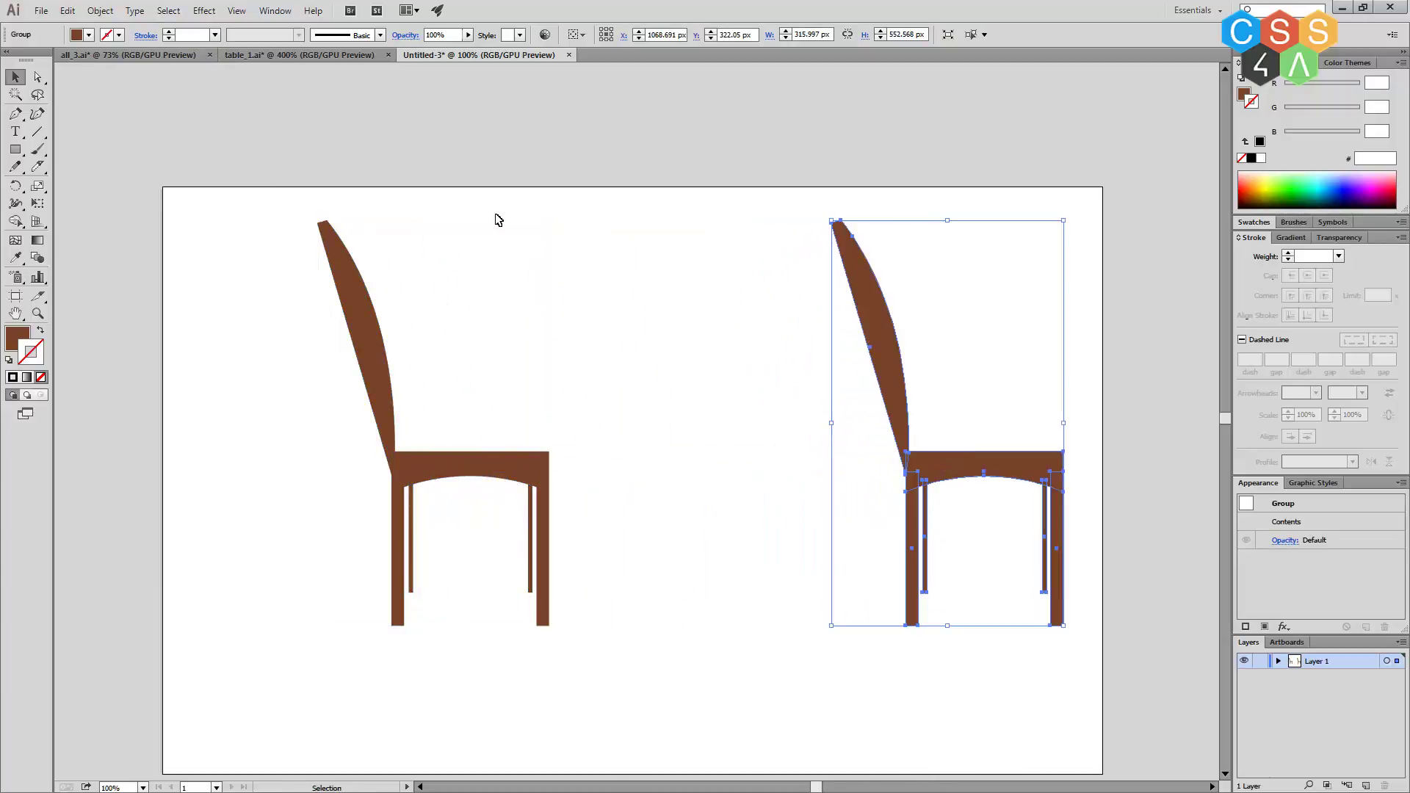
{"action": "left_click", "coordinate": [98, 12]}
{"action": "mouse_move", "coordinate": [128, 28]}
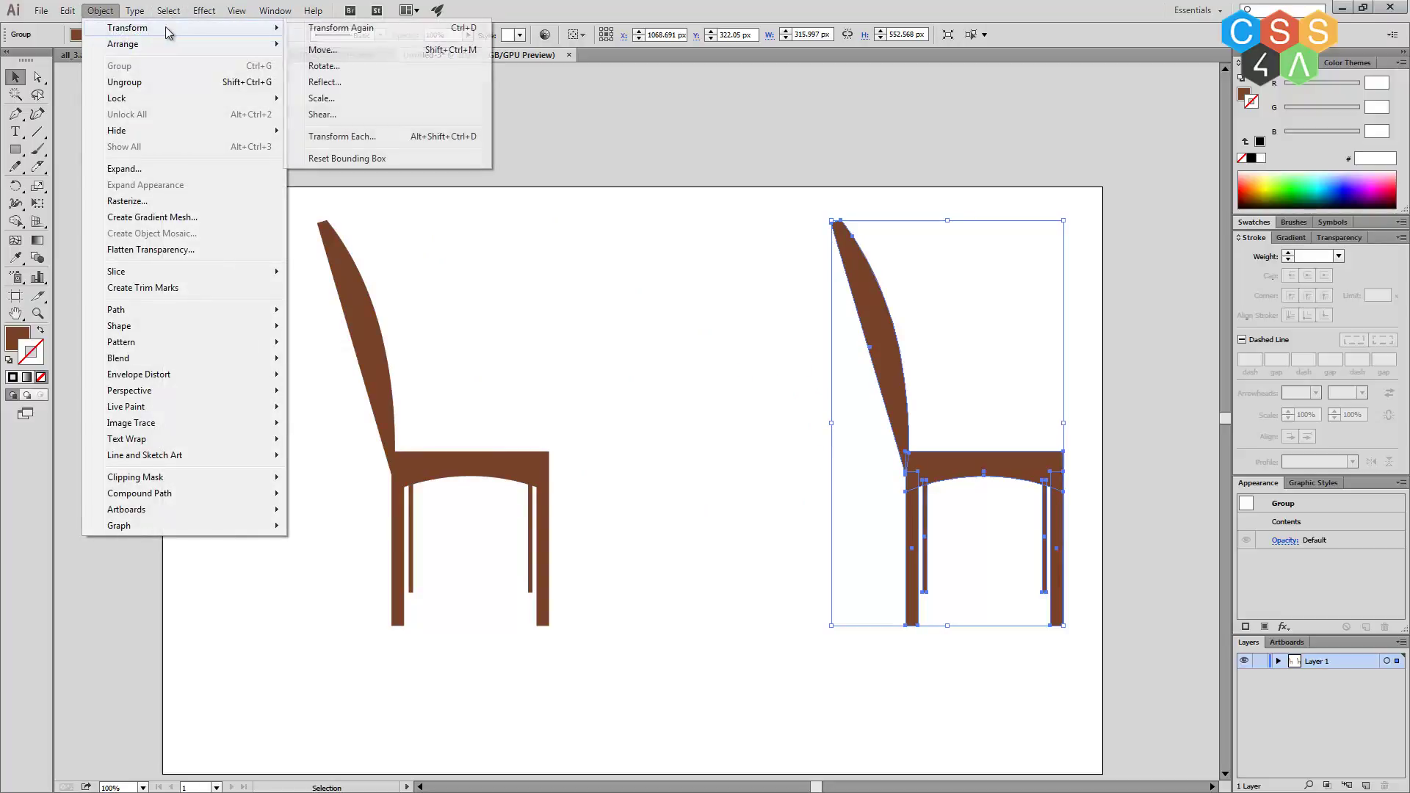
{"action": "left_click", "coordinate": [324, 81]}
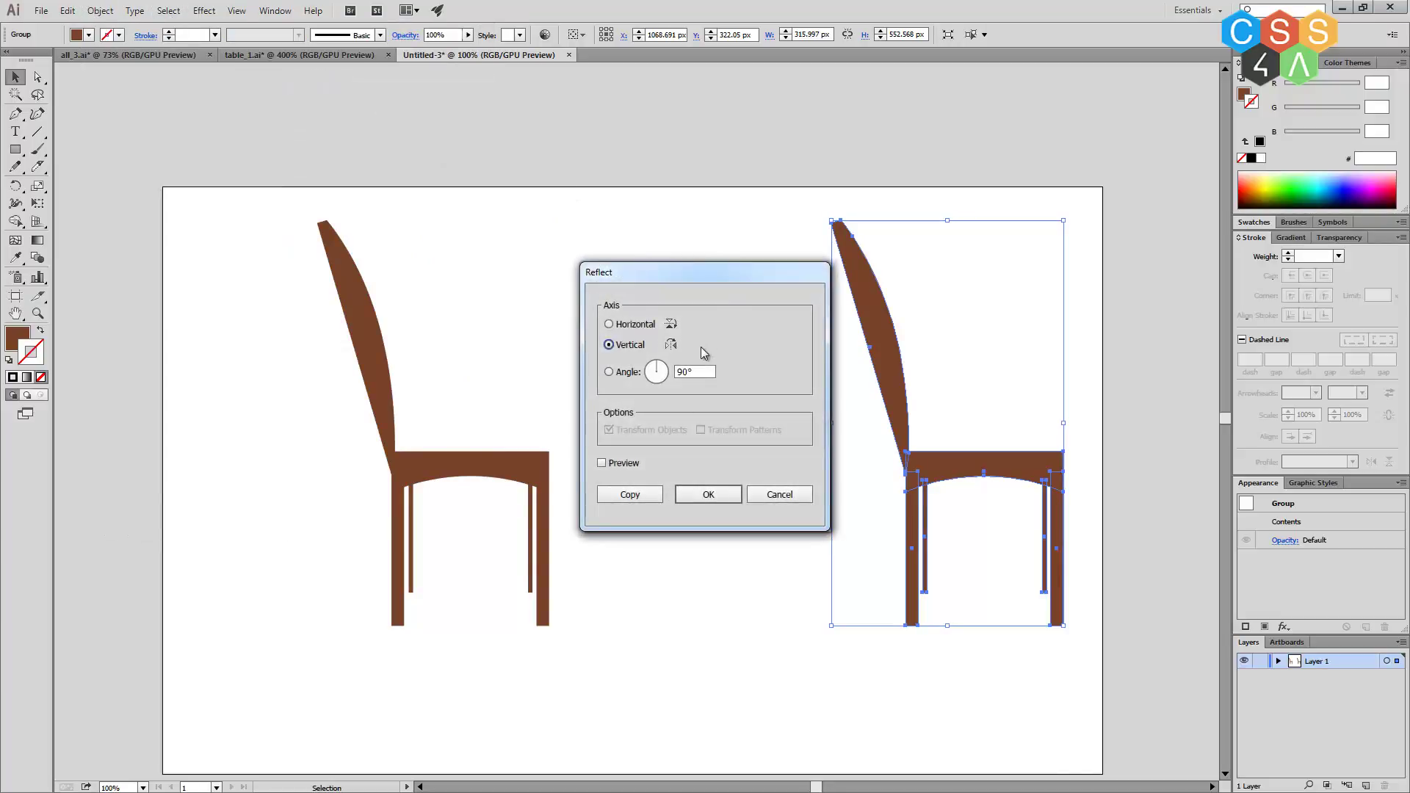
{"action": "left_click", "coordinate": [723, 491]}
{"action": "left_click", "coordinate": [777, 656]}
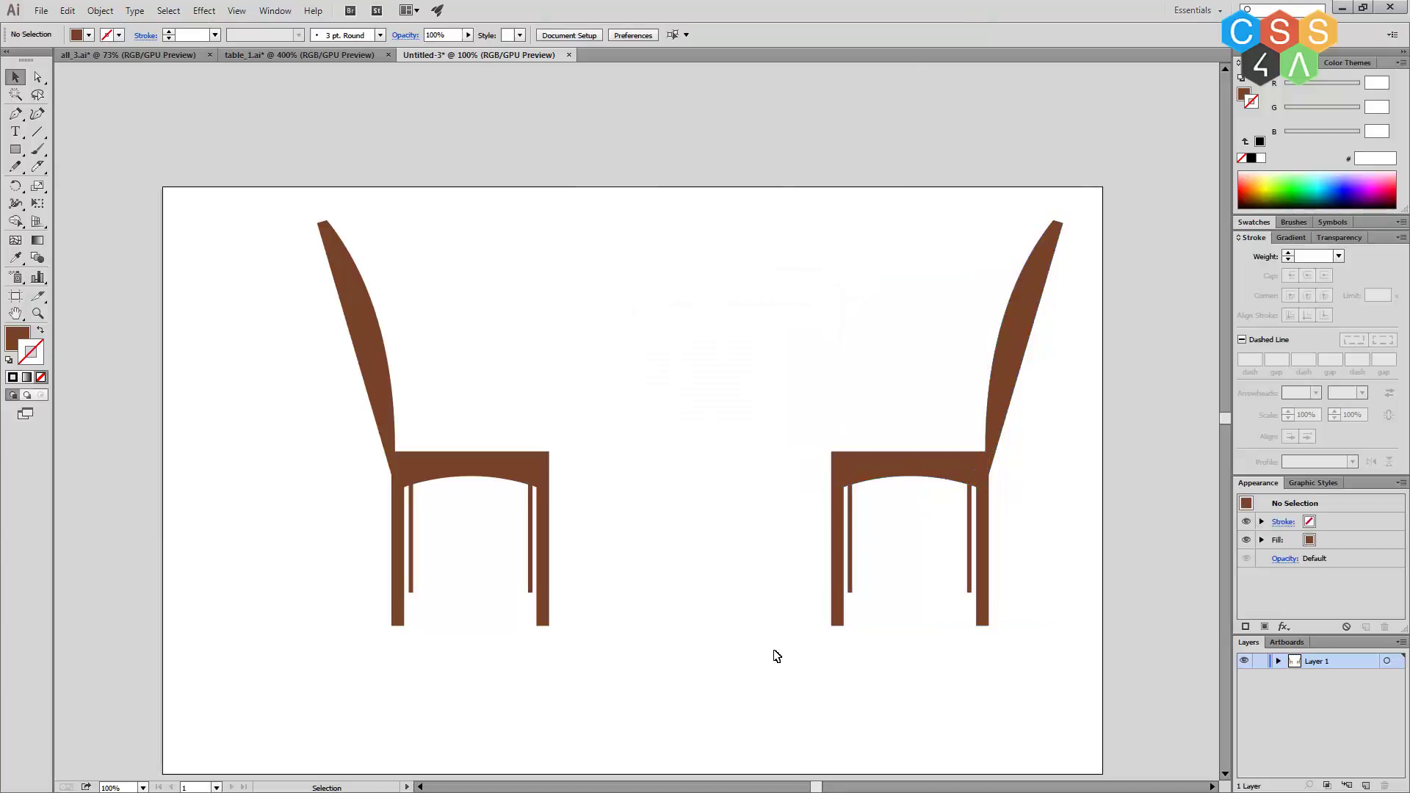
{"action": "scroll", "coordinate": [572, 601], "scroll_direction": "down", "scroll_amount": 1}
{"action": "scroll", "coordinate": [592, 610], "scroll_direction": "up", "scroll_amount": 1}
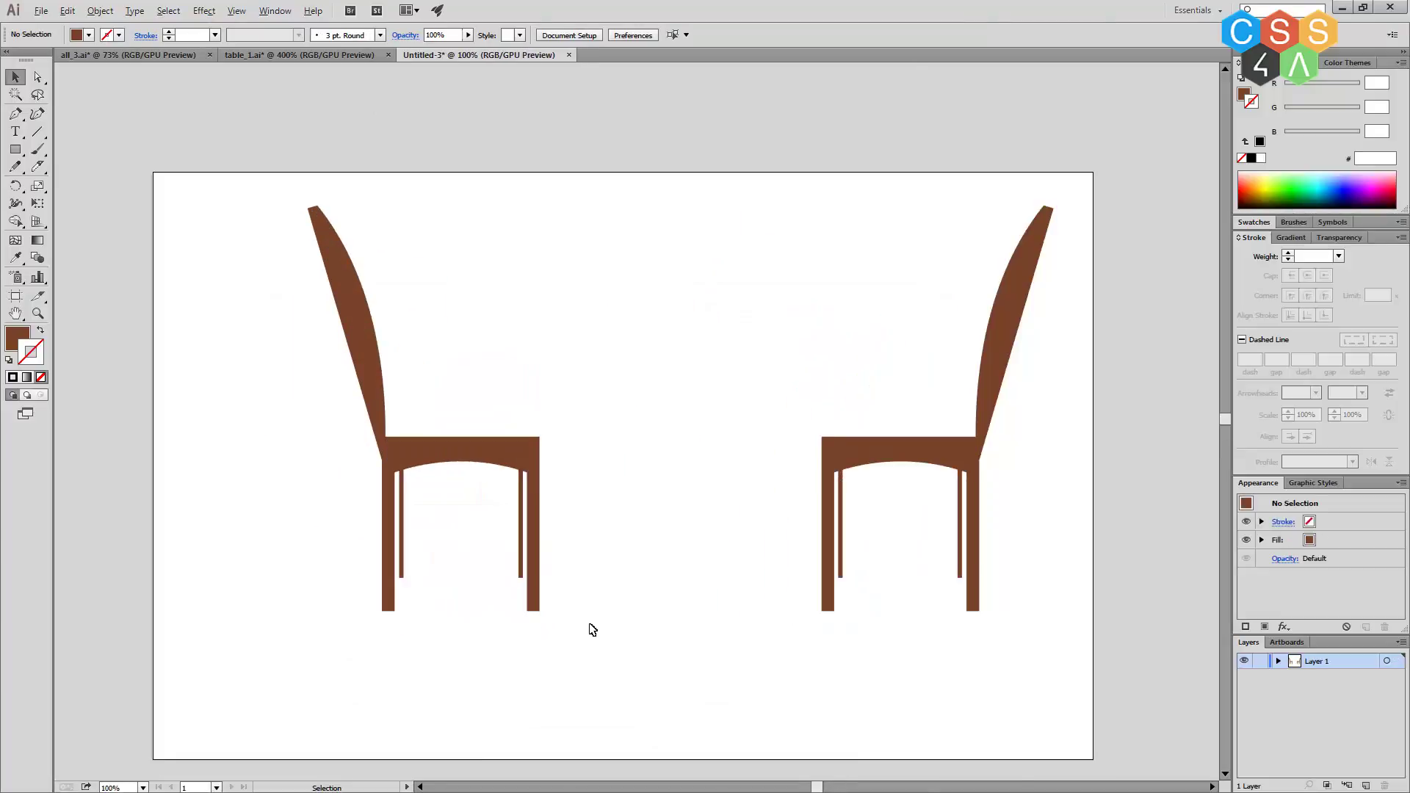
Move both chairs left and lower on the page, checking the table_1.ai reference.
{"action": "left_click_drag", "start_coordinate": [1010, 690], "coordinate": [333, 397]}
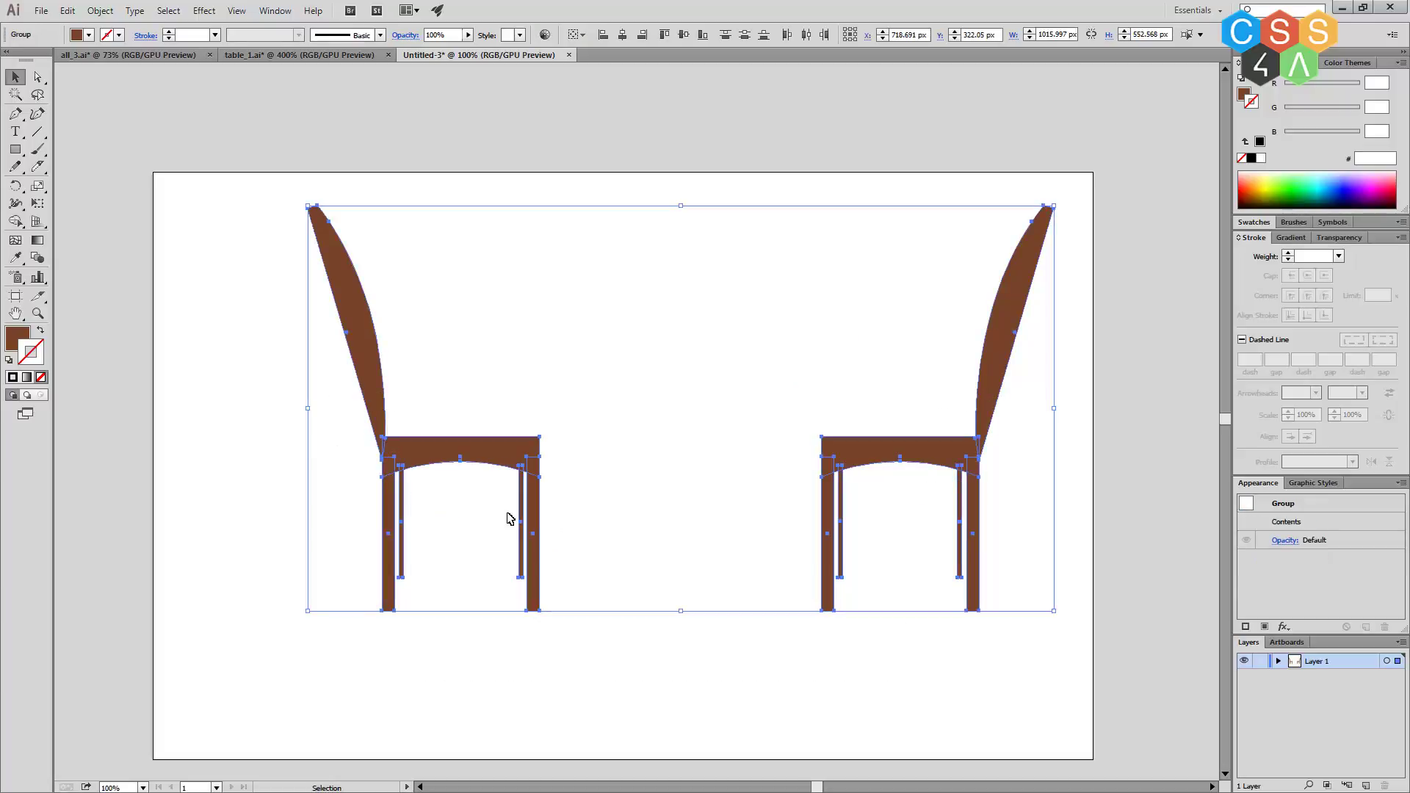
{"action": "left_click_drag", "start_coordinate": [506, 459], "coordinate": [411, 521]}
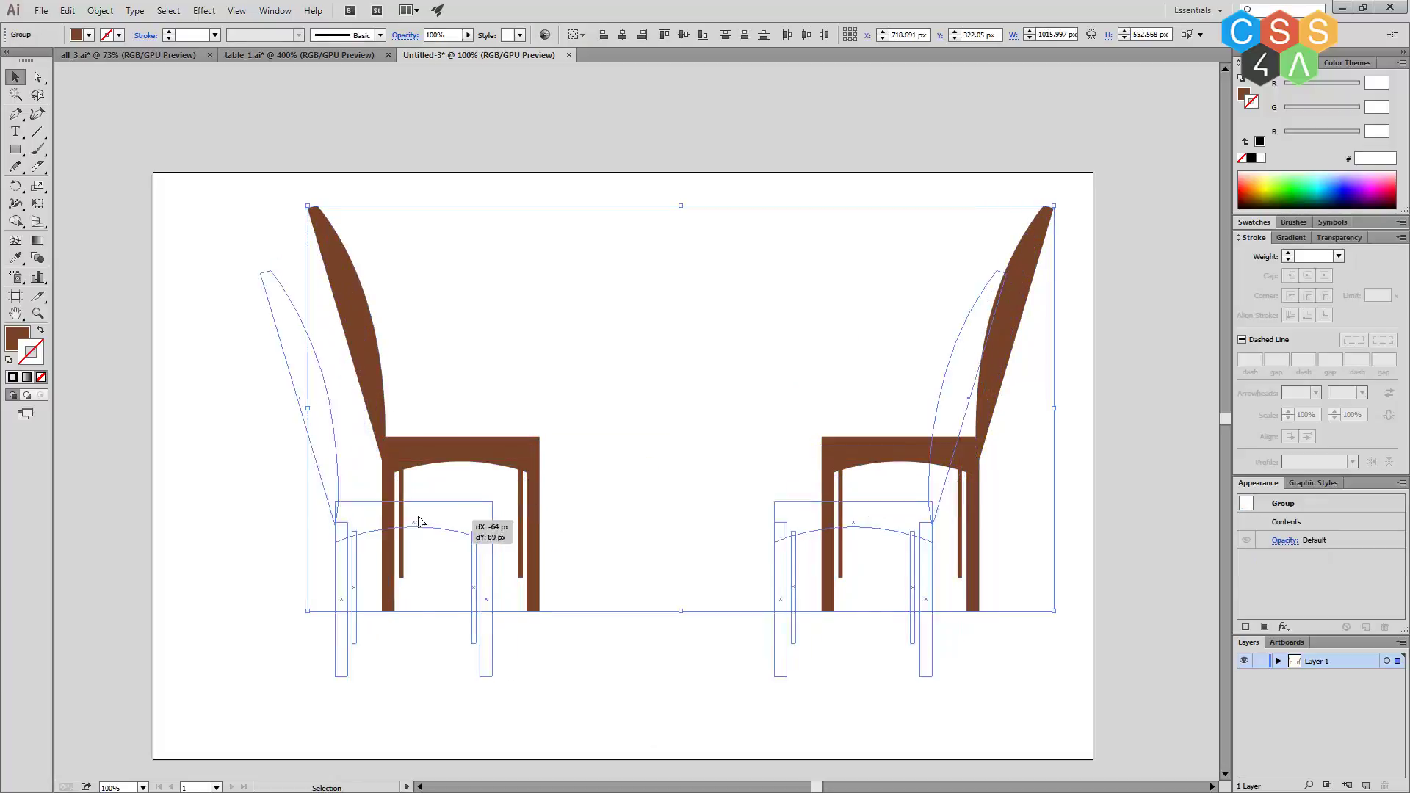
{"action": "left_click", "coordinate": [595, 340]}
{"action": "left_click", "coordinate": [301, 55]}
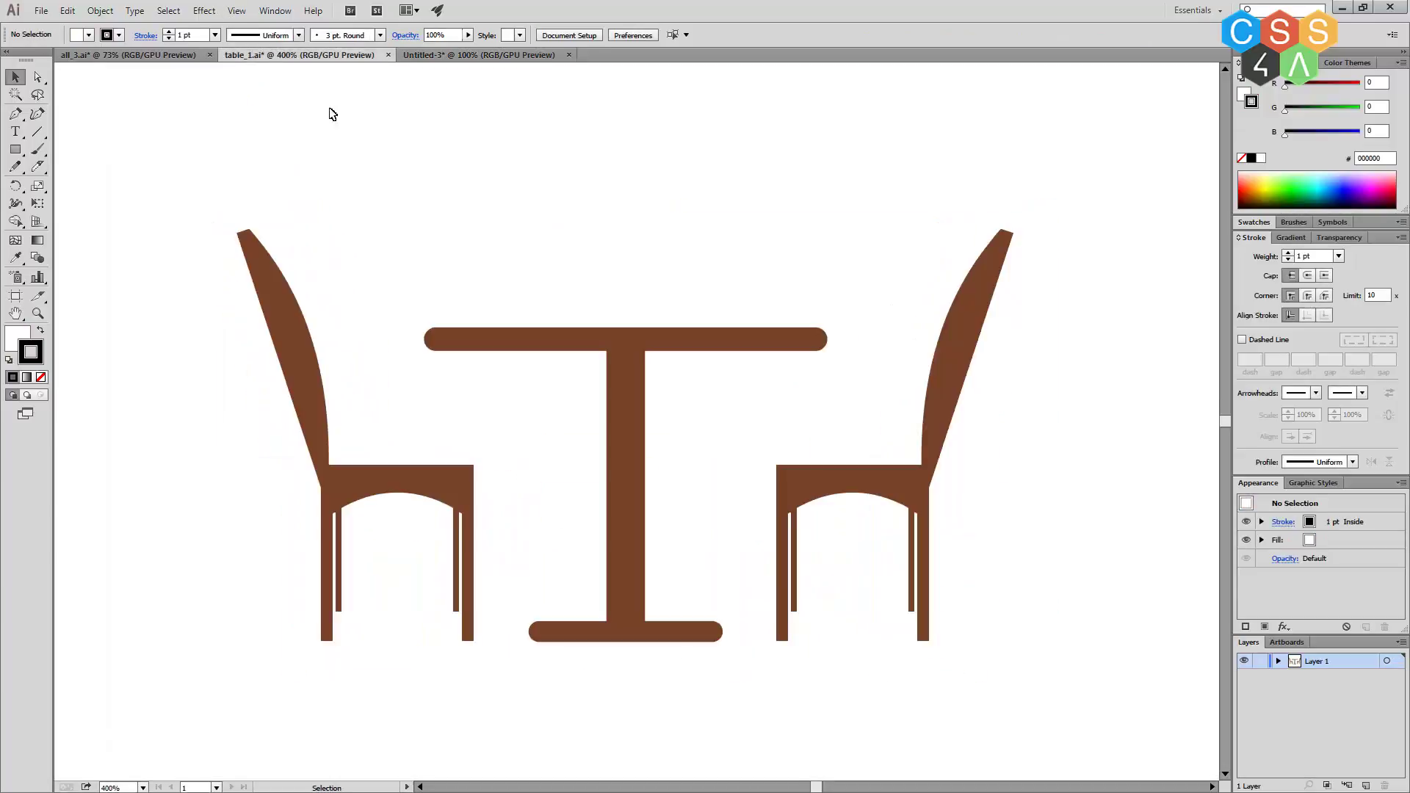
{"action": "left_click", "coordinate": [538, 56]}
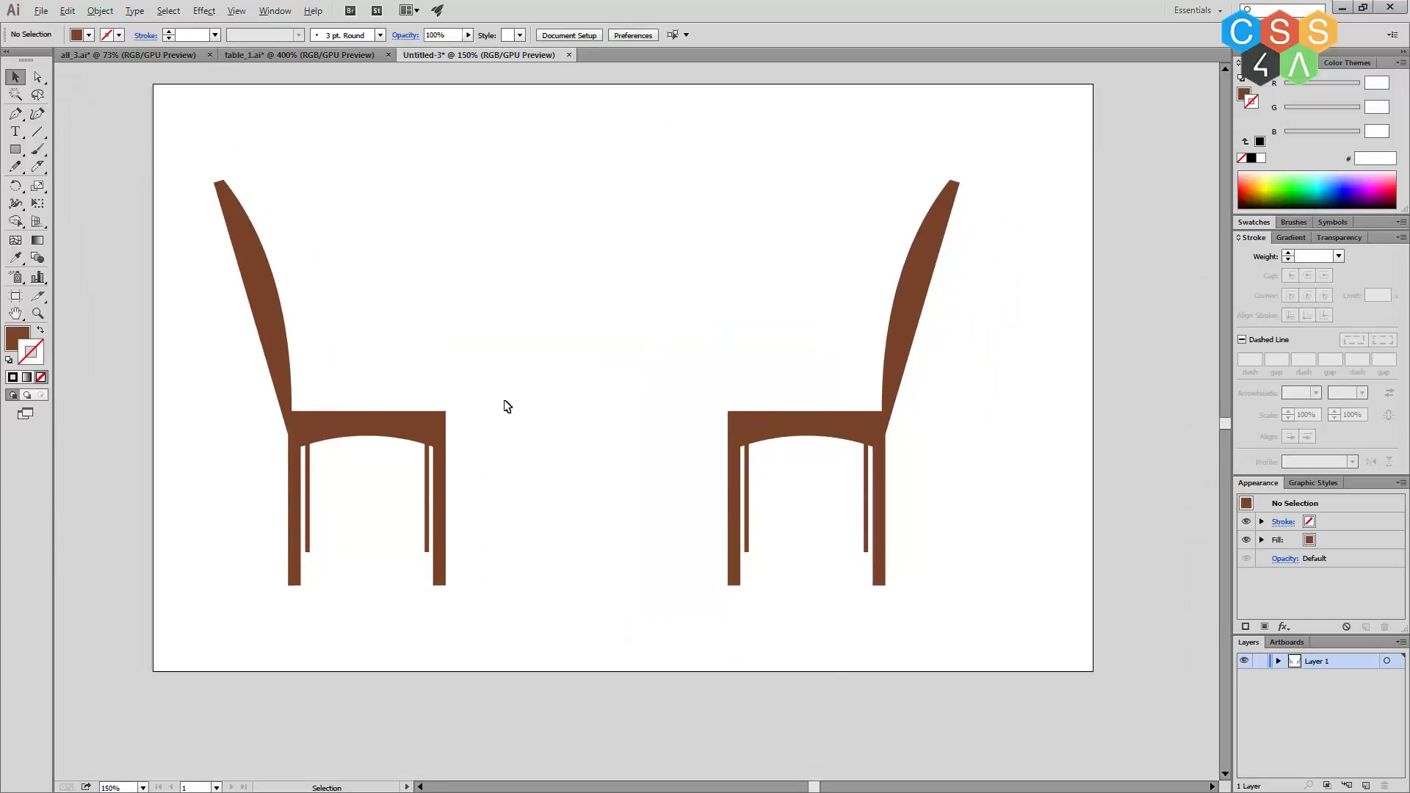
{"action": "key", "text": "ctrl+plus"}
{"action": "key", "text": "ctrl+minus"}
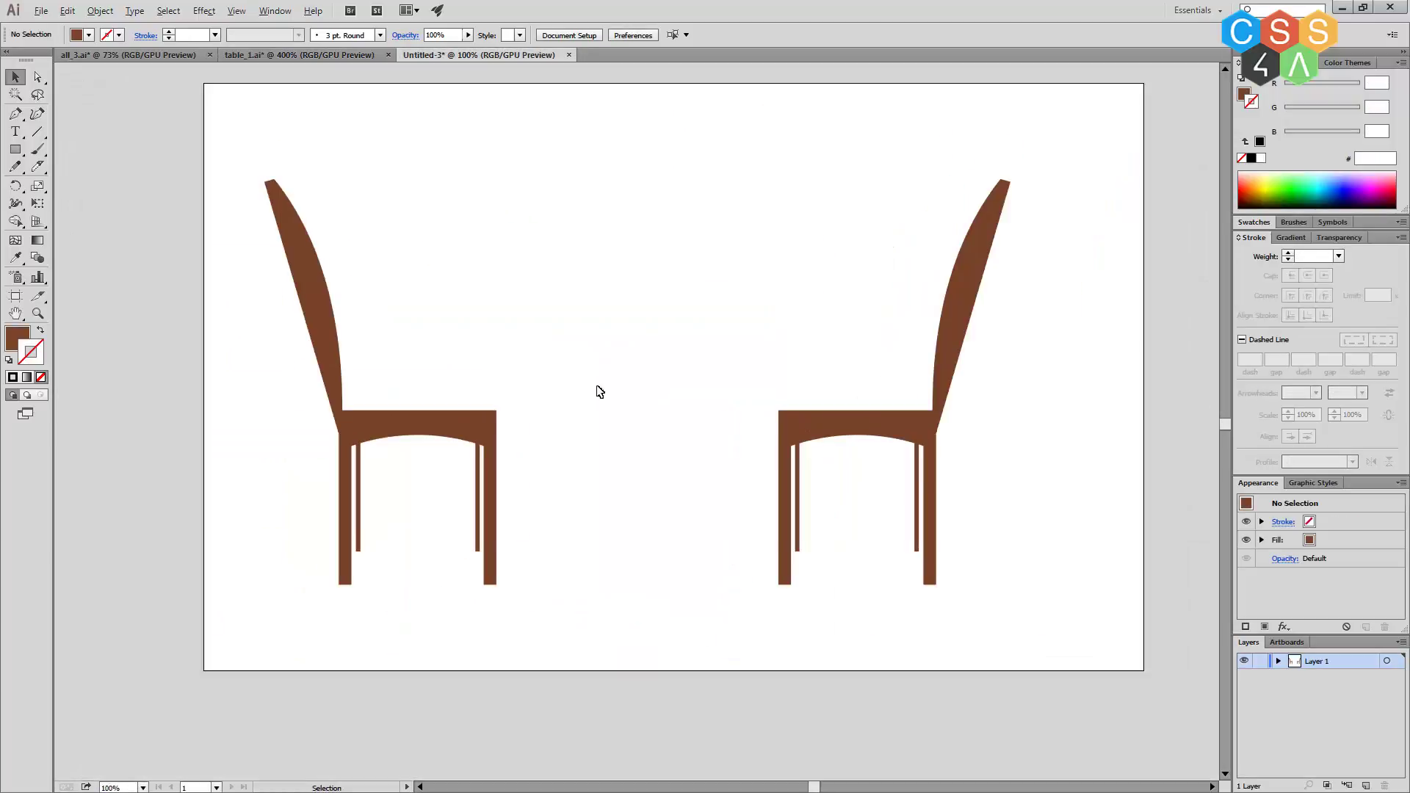
Draw a flat base bar between the chairs and a tall column rising from it.
{"action": "left_click", "coordinate": [15, 149]}
{"action": "left_click_drag", "start_coordinate": [552, 567], "coordinate": [747, 584]}
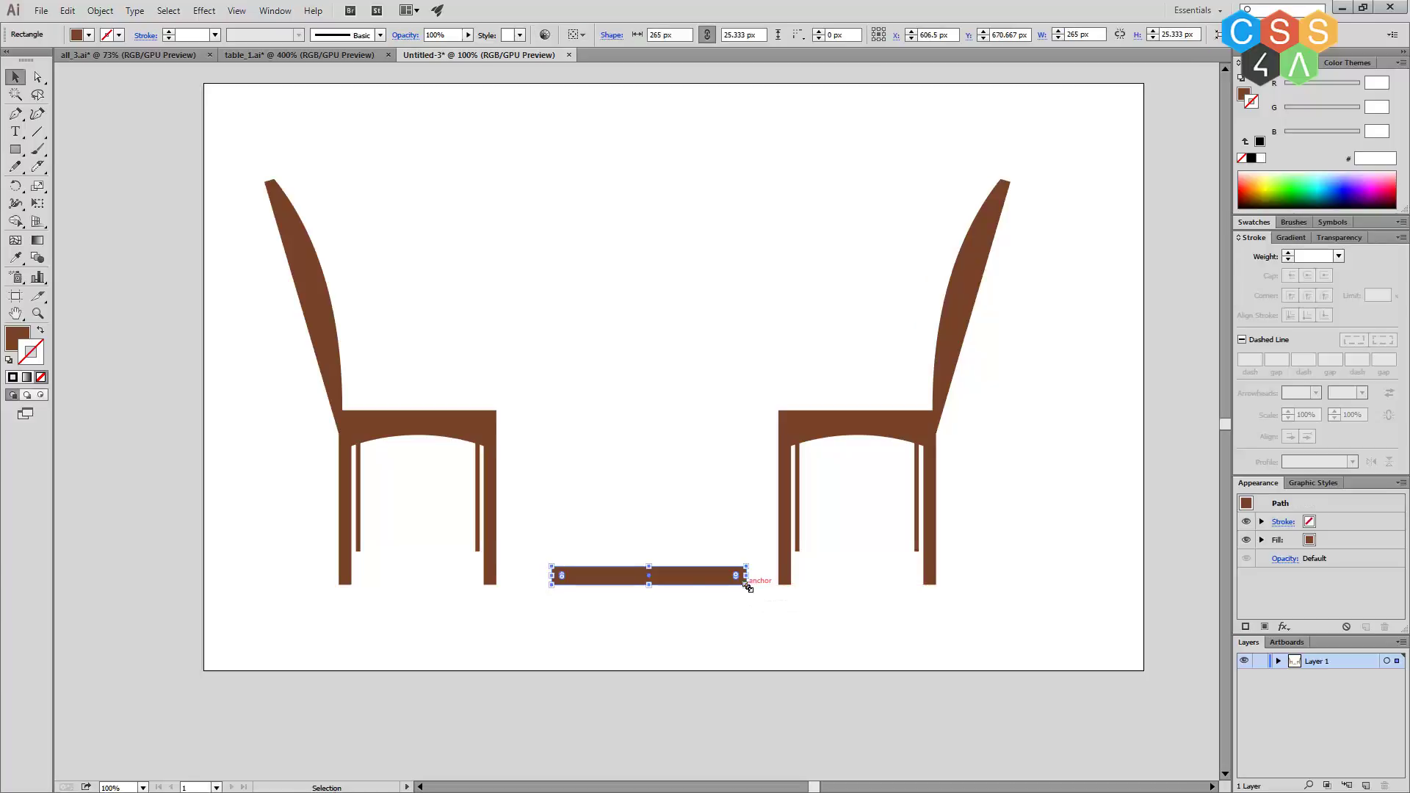
{"action": "key", "text": "v"}
{"action": "left_click", "coordinate": [15, 149]}
{"action": "left_click_drag", "start_coordinate": [617, 217], "coordinate": [666, 566]}
Centre the column horizontally on the base and shorten it from the top.
{"action": "key", "text": "v"}
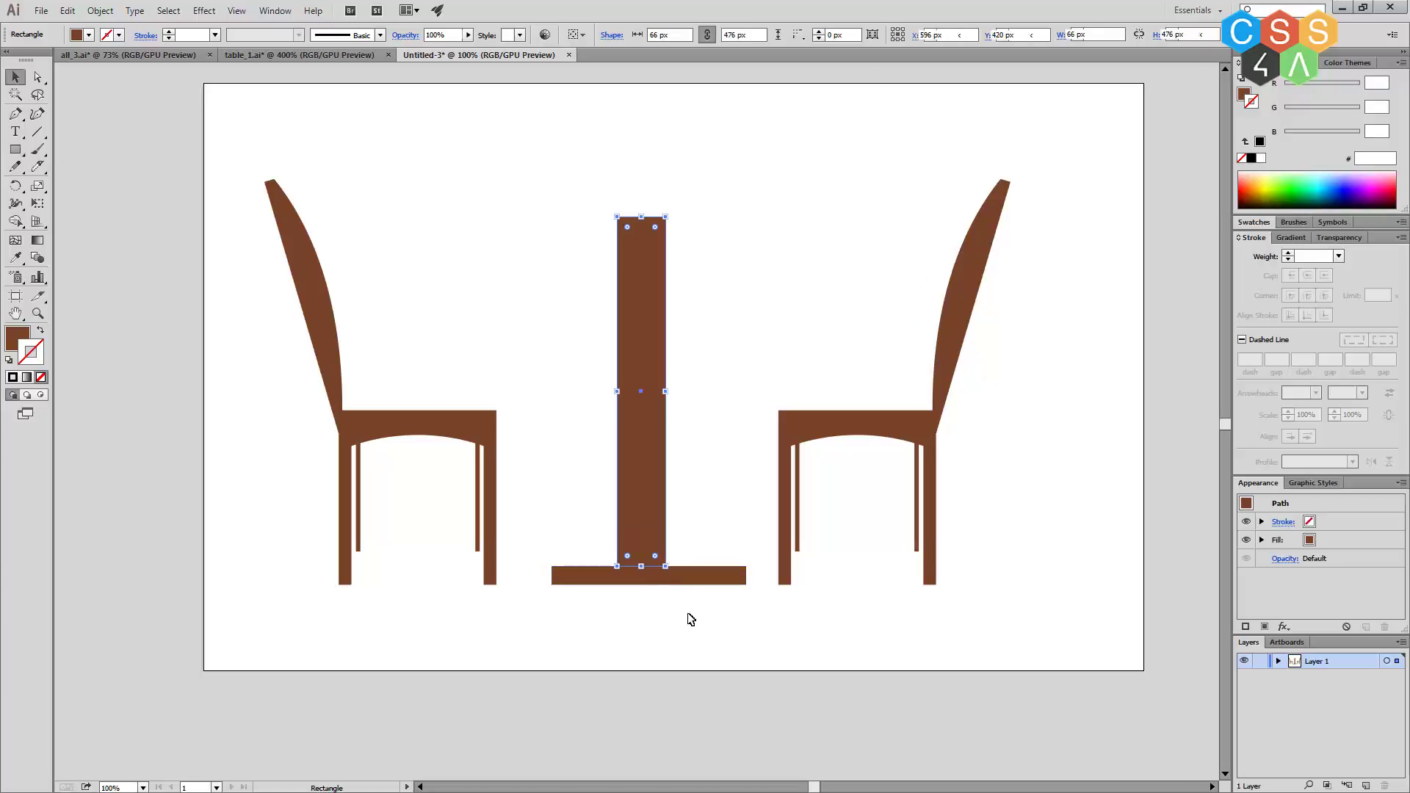
{"action": "left_click_drag", "start_coordinate": [693, 618], "coordinate": [606, 417]}
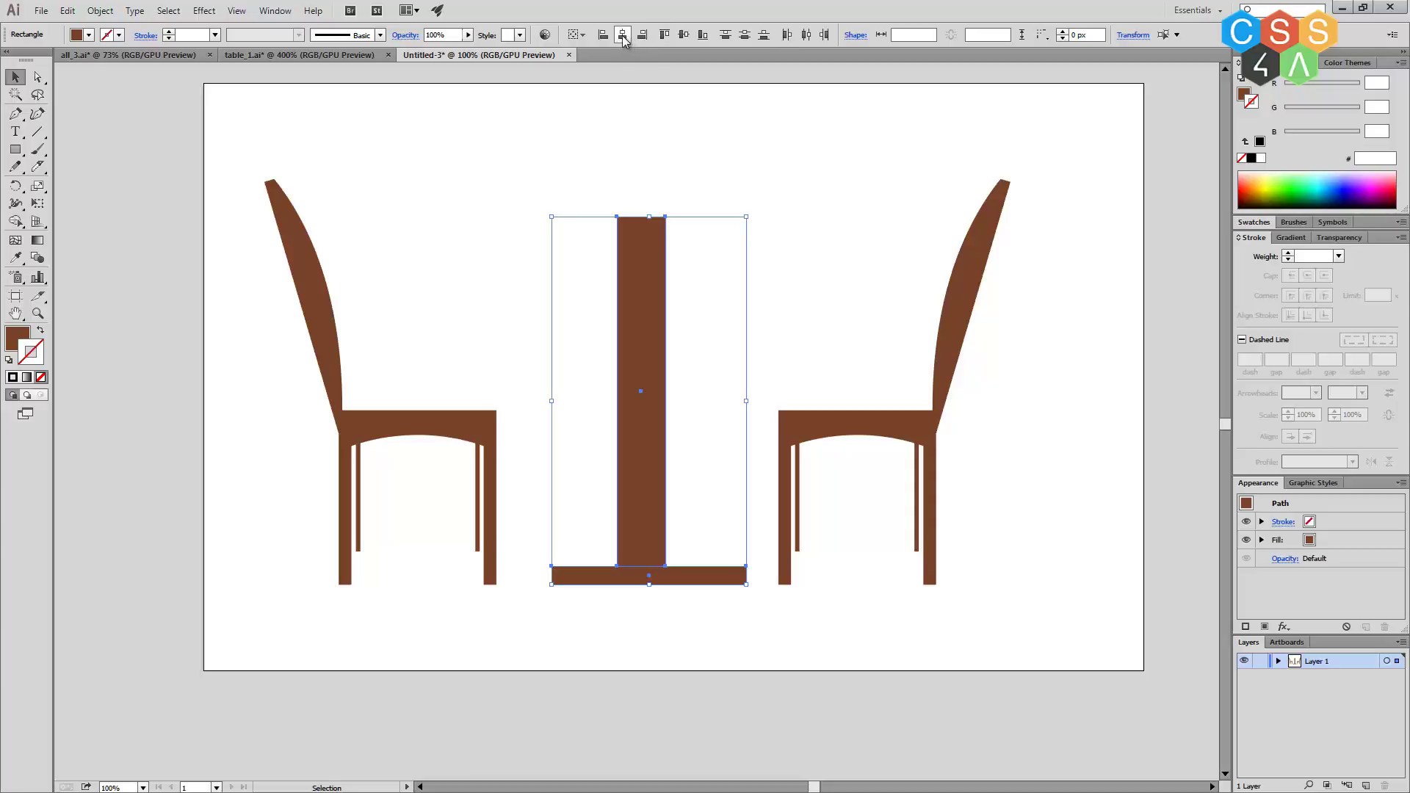
{"action": "key", "text": "Left"}
{"action": "left_click", "coordinate": [844, 645]}
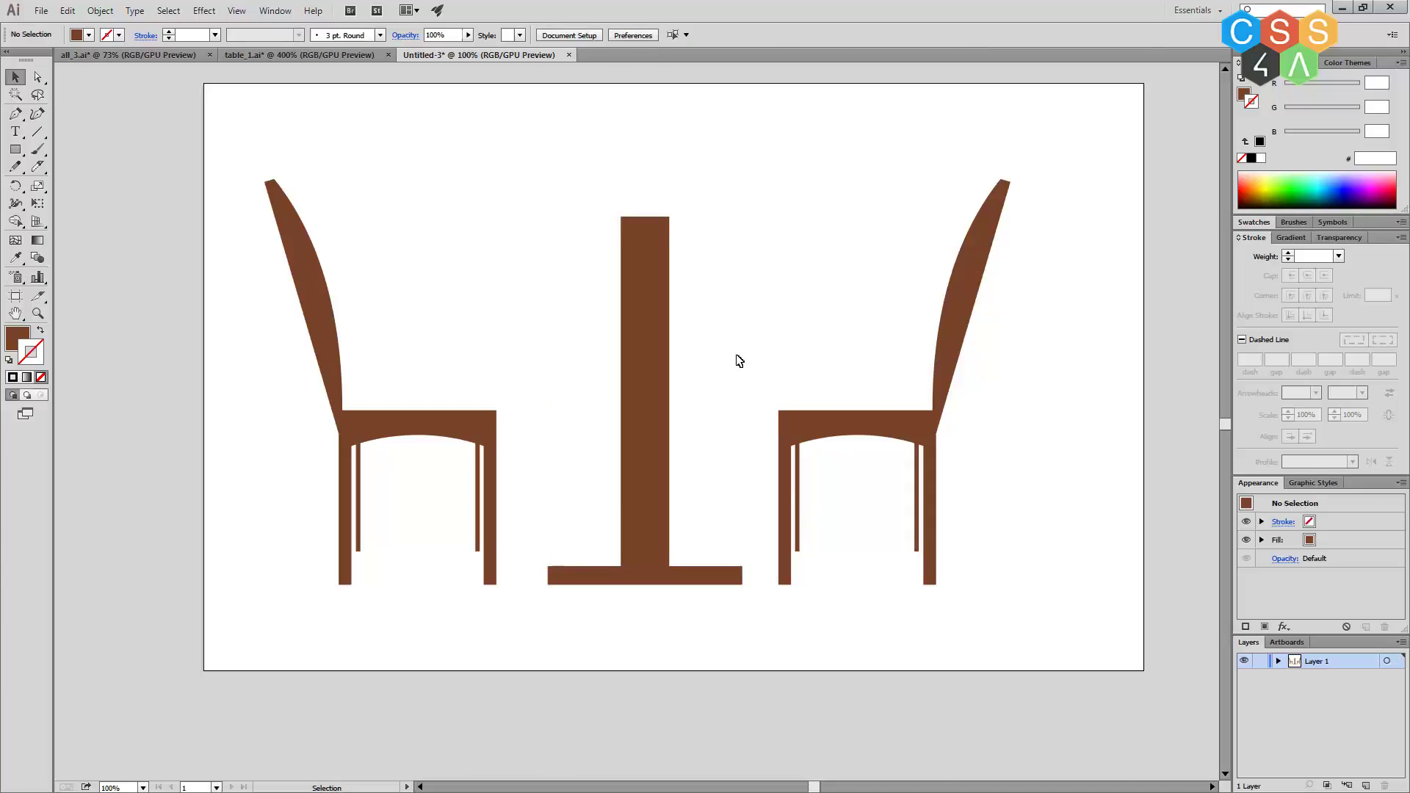
{"action": "left_click", "coordinate": [653, 318]}
{"action": "left_click_drag", "start_coordinate": [645, 217], "coordinate": [644, 297]}
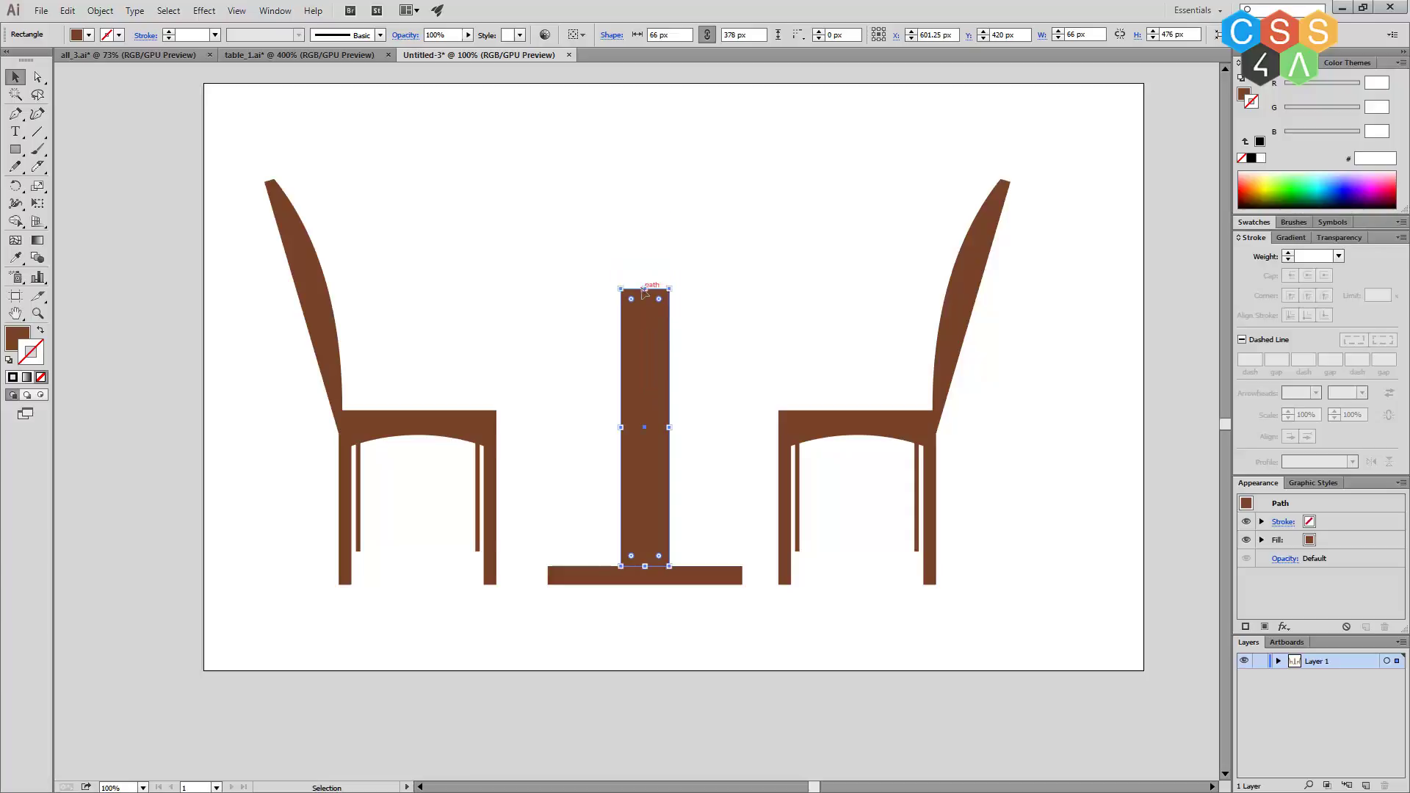
Draw a long thin tabletop rectangle and set it on top of the column.
{"action": "left_click", "coordinate": [9, 151]}
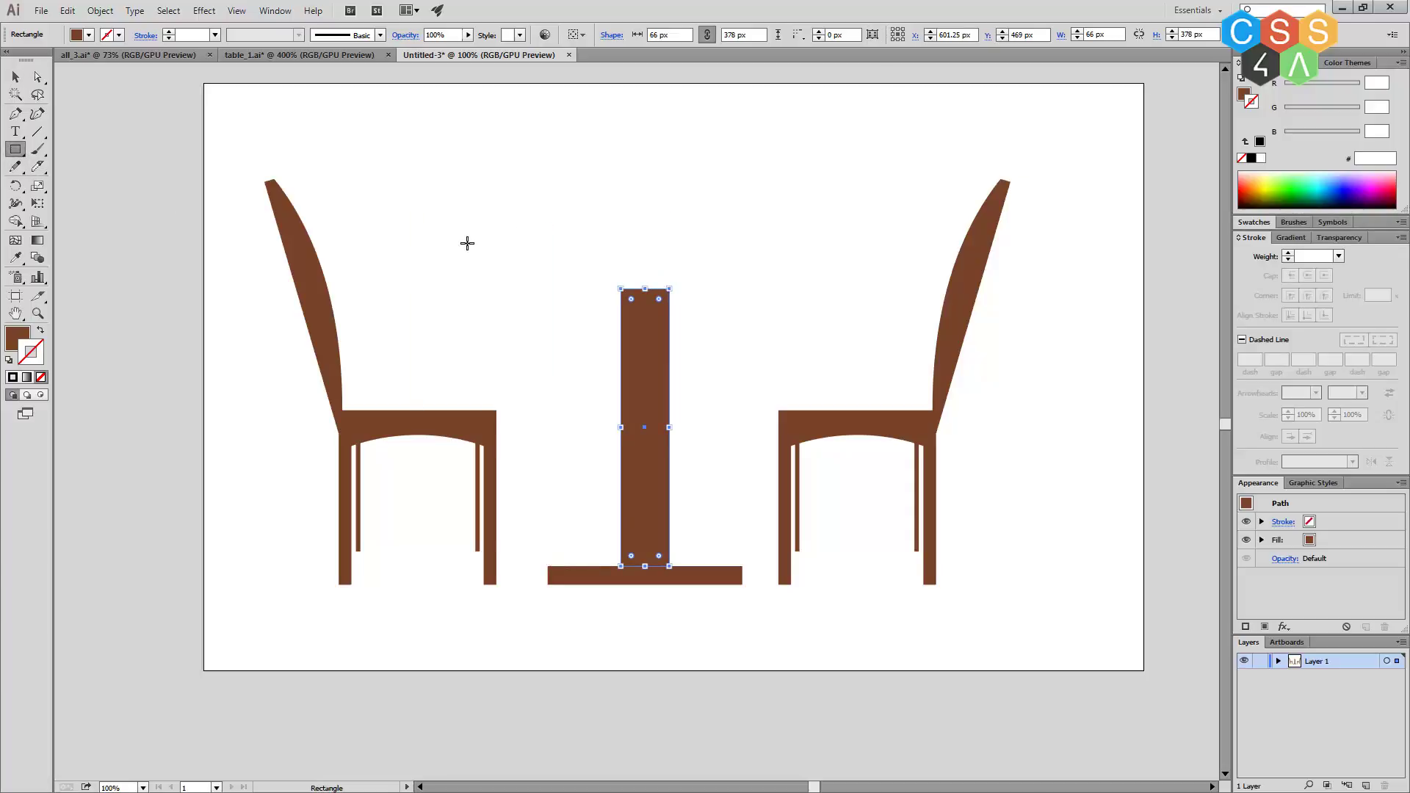
{"action": "mouse_move", "coordinate": [461, 232]}
{"action": "left_mouse_down"}
{"action": "mouse_move", "coordinate": [759, 278]}
{"action": "mouse_move", "coordinate": [884, 244]}
{"action": "left_mouse_up"}
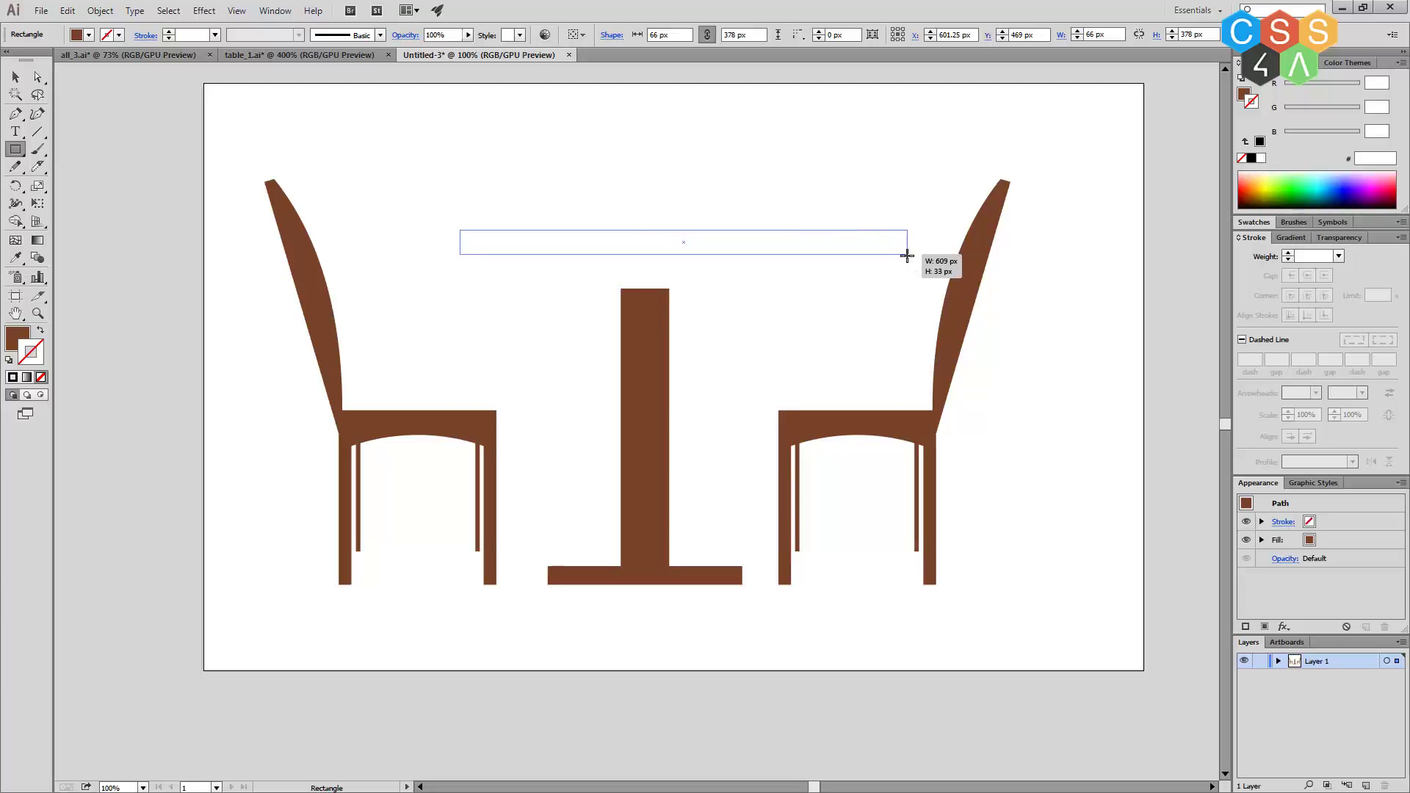
{"action": "left_click_drag", "start_coordinate": [883, 245], "coordinate": [907, 256]}
{"action": "key", "text": "v"}
{"action": "left_click_drag", "start_coordinate": [800, 239], "coordinate": [762, 272]}
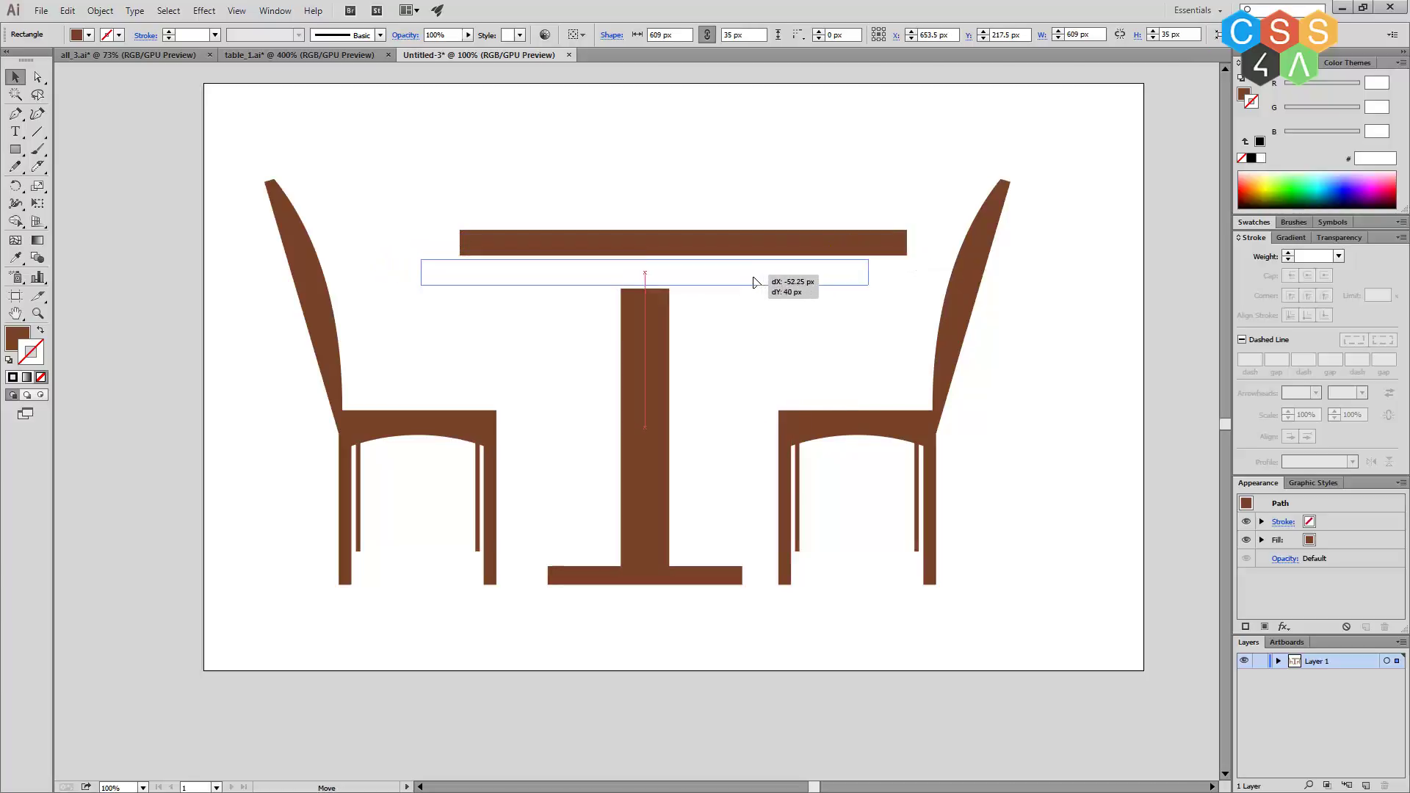
{"action": "left_click_drag", "start_coordinate": [659, 646], "coordinate": [636, 188]}
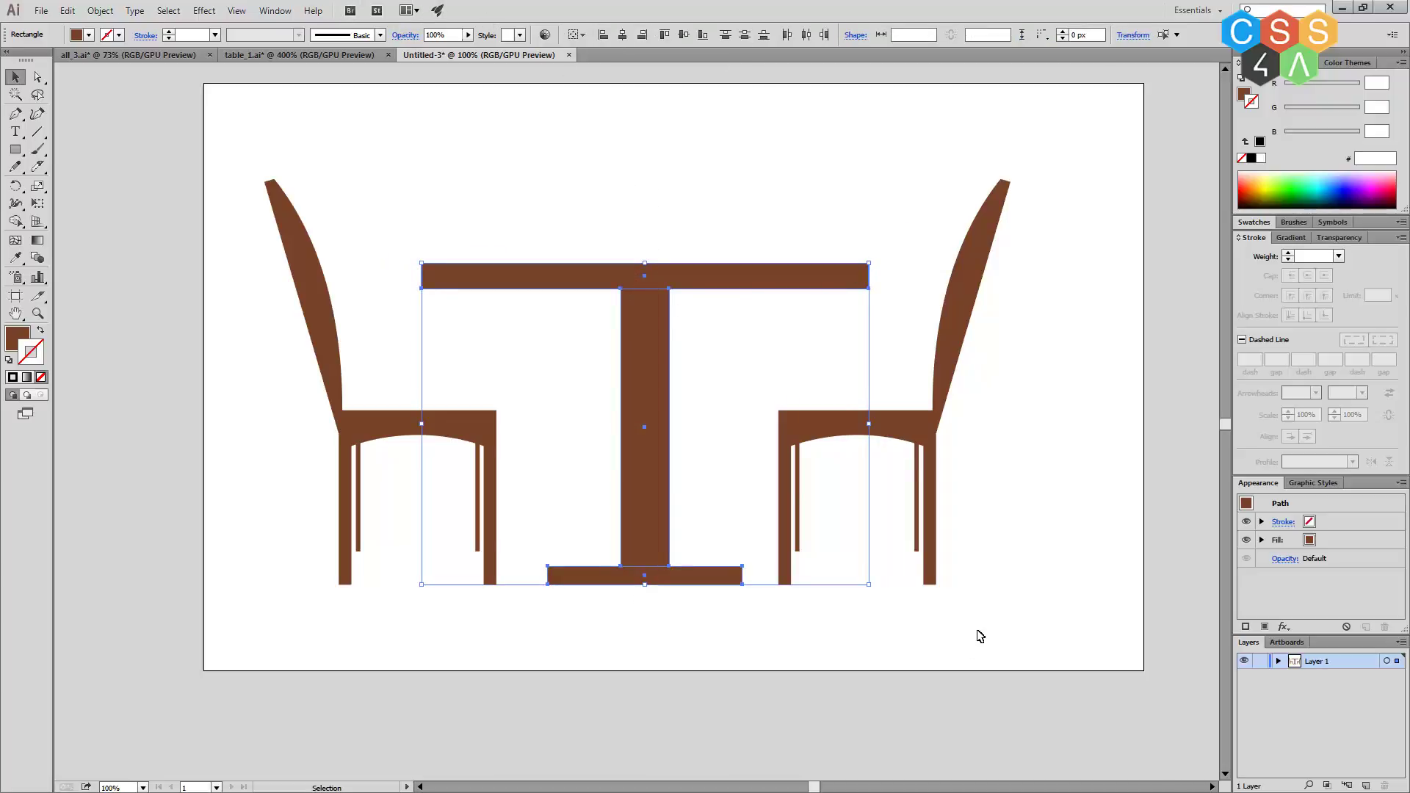
{"action": "left_click", "coordinate": [984, 597]}
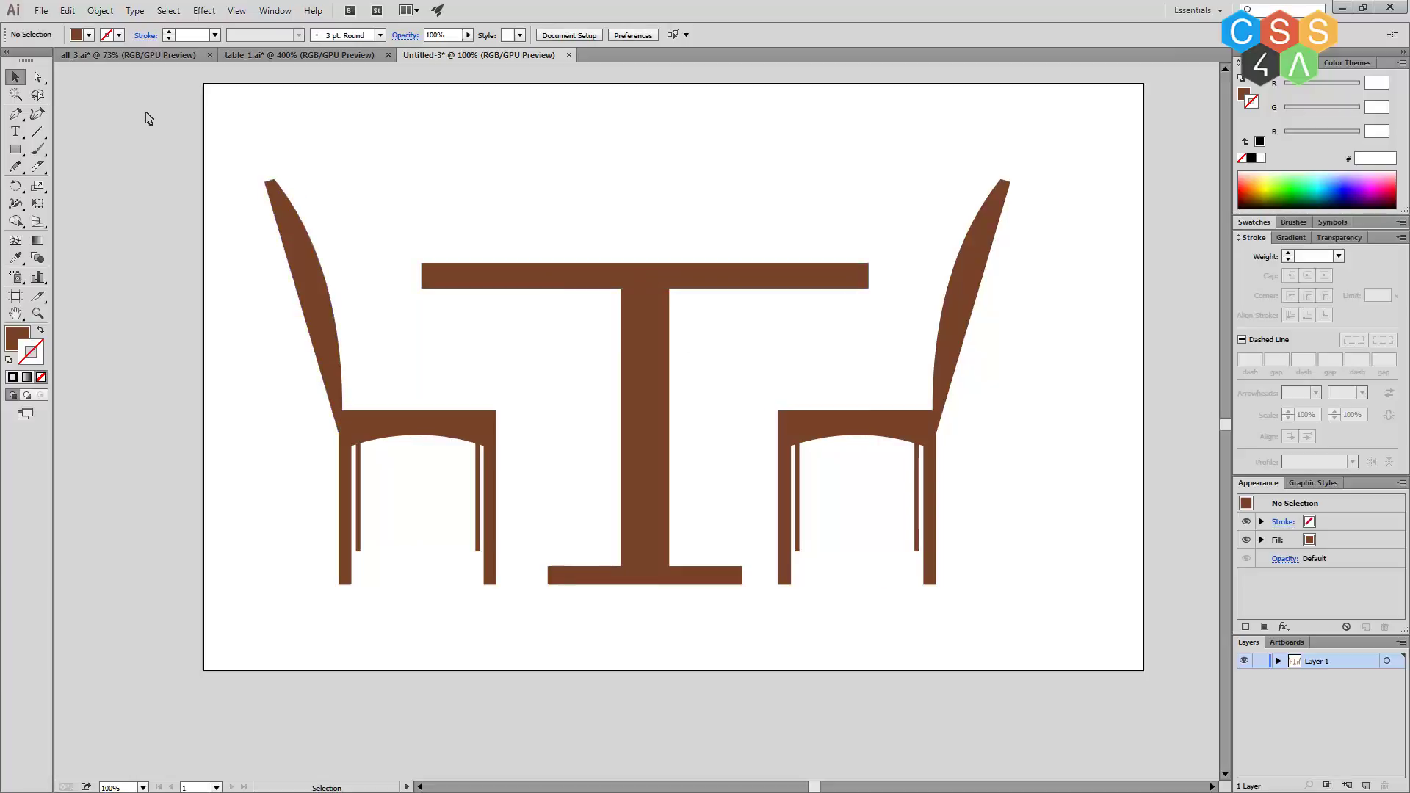
Round the tabletop's corners and fully round the base bar's ends.
{"action": "left_click", "coordinate": [39, 78]}
{"action": "left_click", "coordinate": [599, 284]}
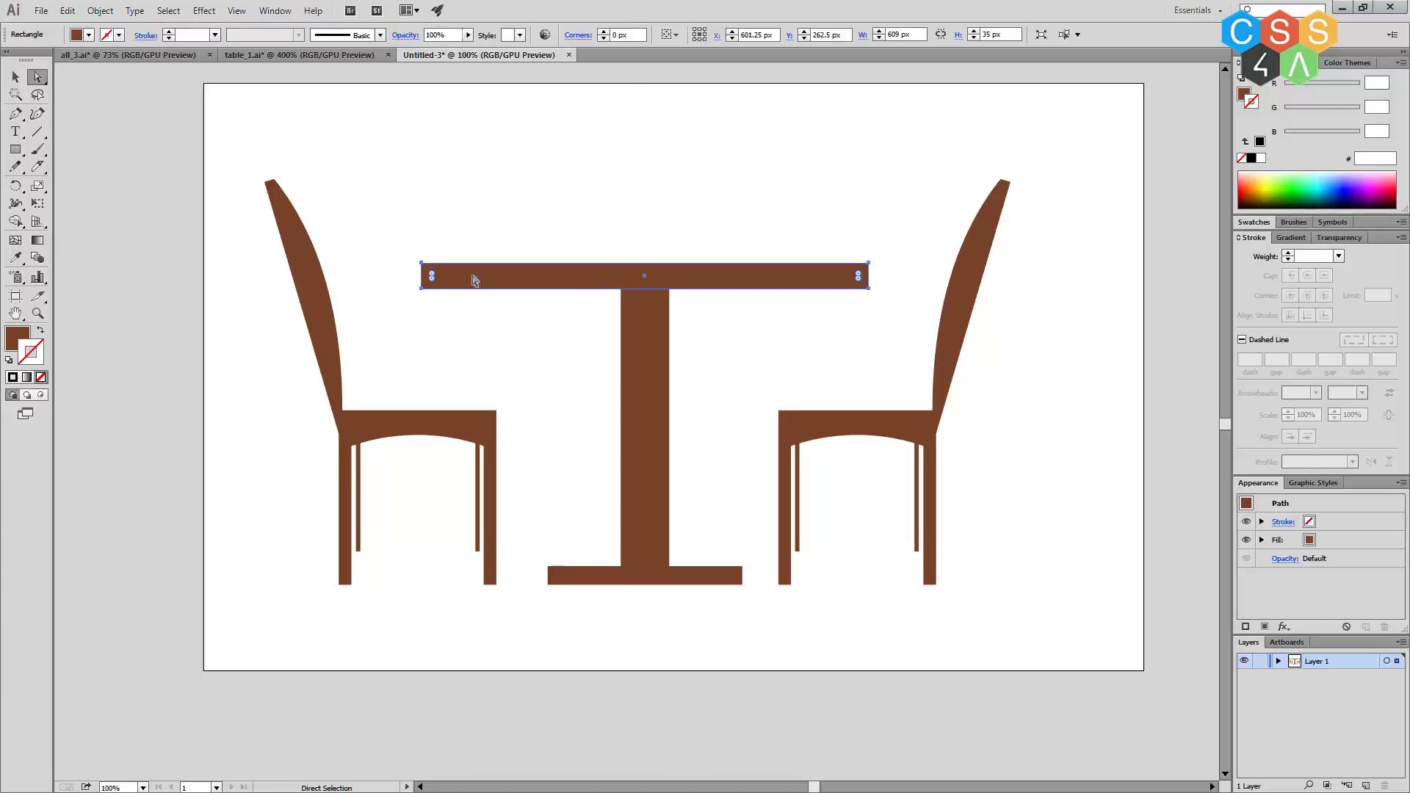
{"action": "left_click_drag", "start_coordinate": [432, 276], "coordinate": [449, 278]}
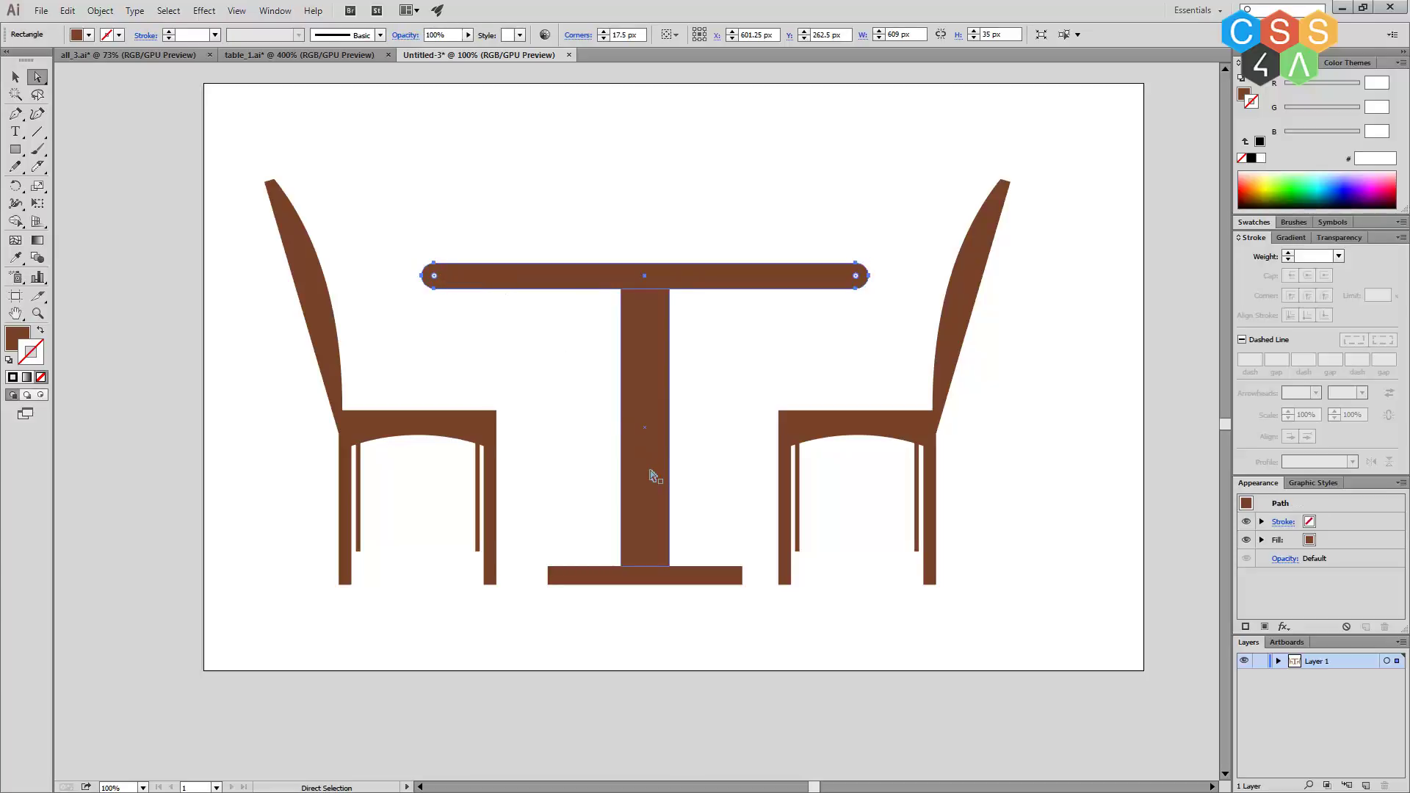
{"action": "left_click", "coordinate": [714, 582]}
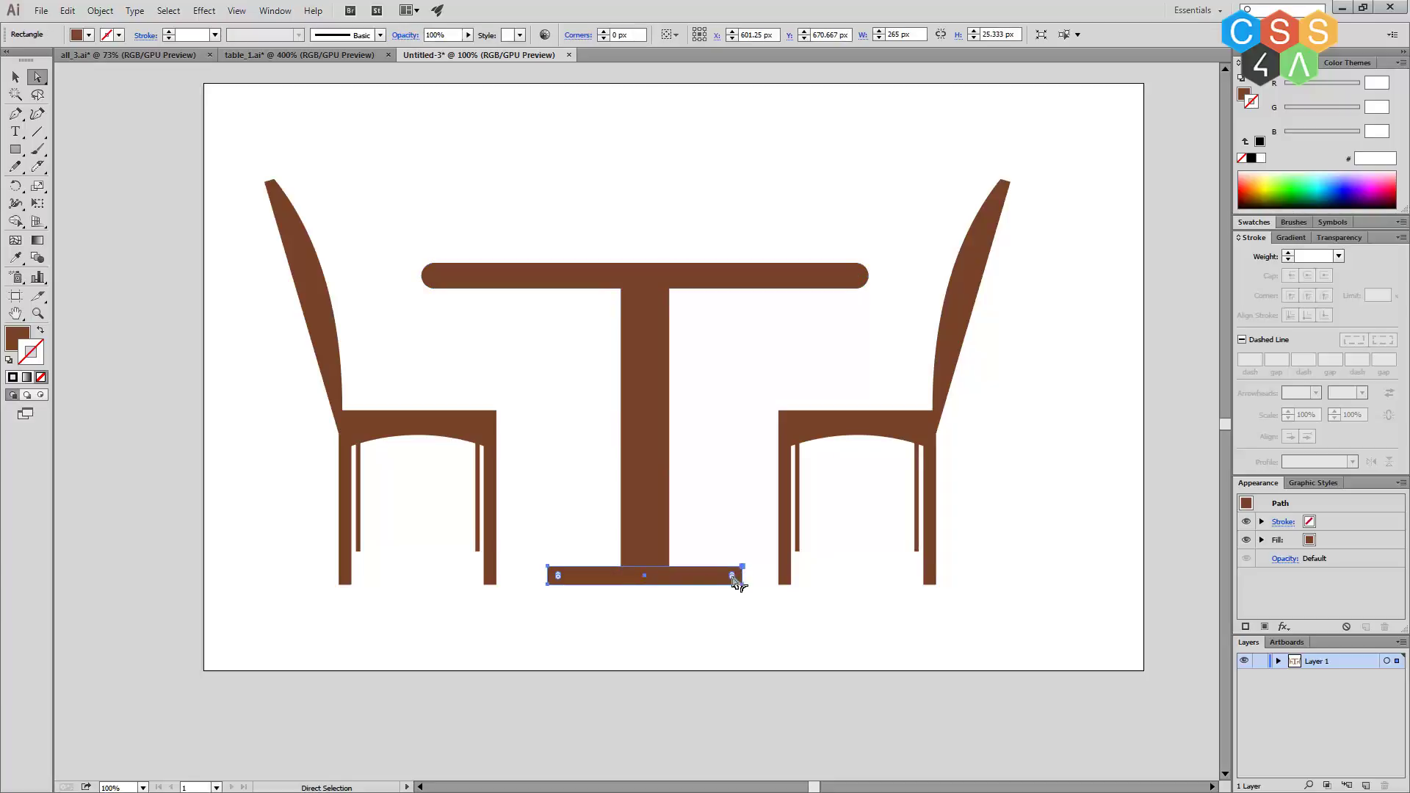
{"action": "mouse_move", "coordinate": [732, 577]}
{"action": "left_mouse_down"}
{"action": "mouse_move", "coordinate": [698, 623]}
{"action": "mouse_move", "coordinate": [585, 196]}
{"action": "left_mouse_up"}
{"action": "left_click", "coordinate": [727, 641]}
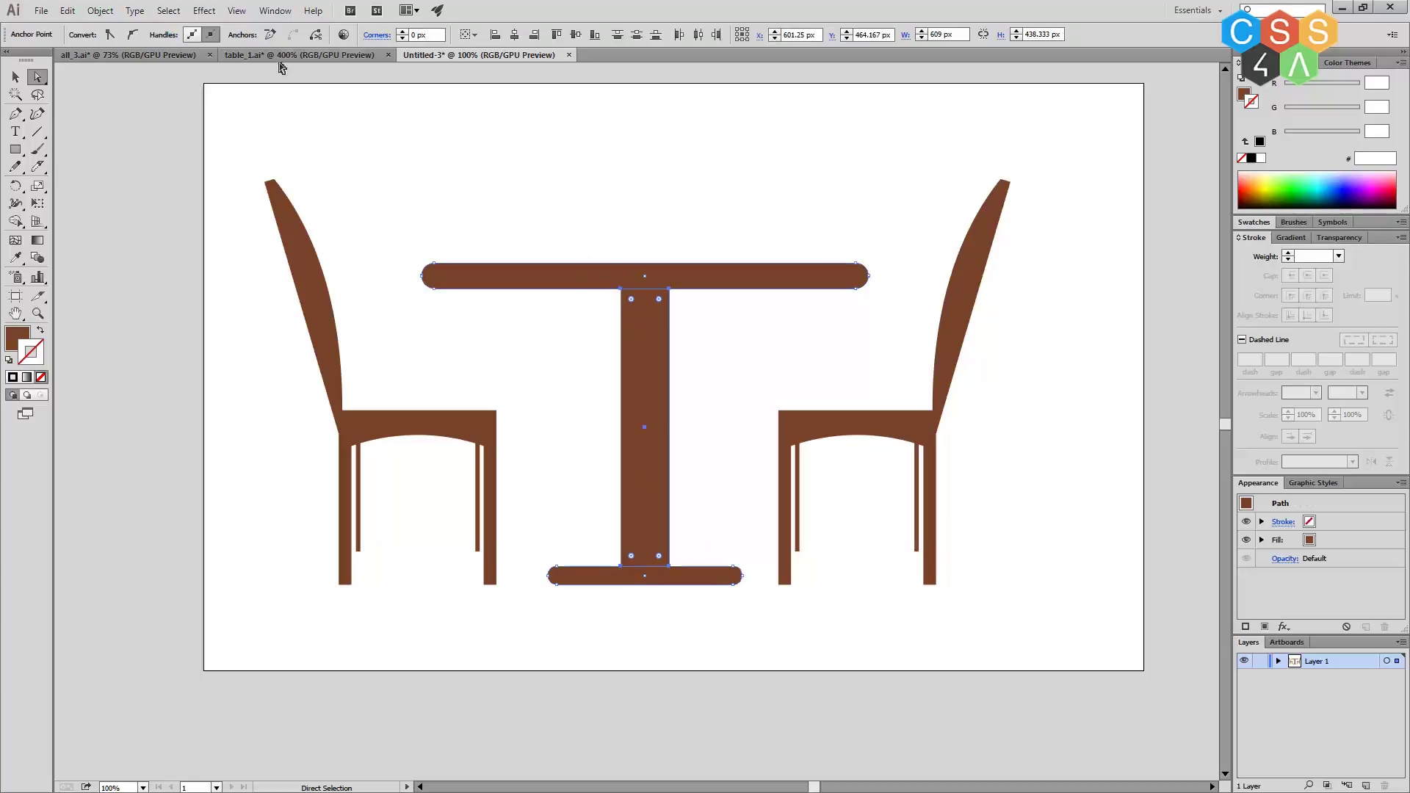
Group the tabletop, column and base; try bottom-aligning everything, then undo it.
{"action": "left_click", "coordinate": [100, 10]}
{"action": "left_click", "coordinate": [134, 78]}
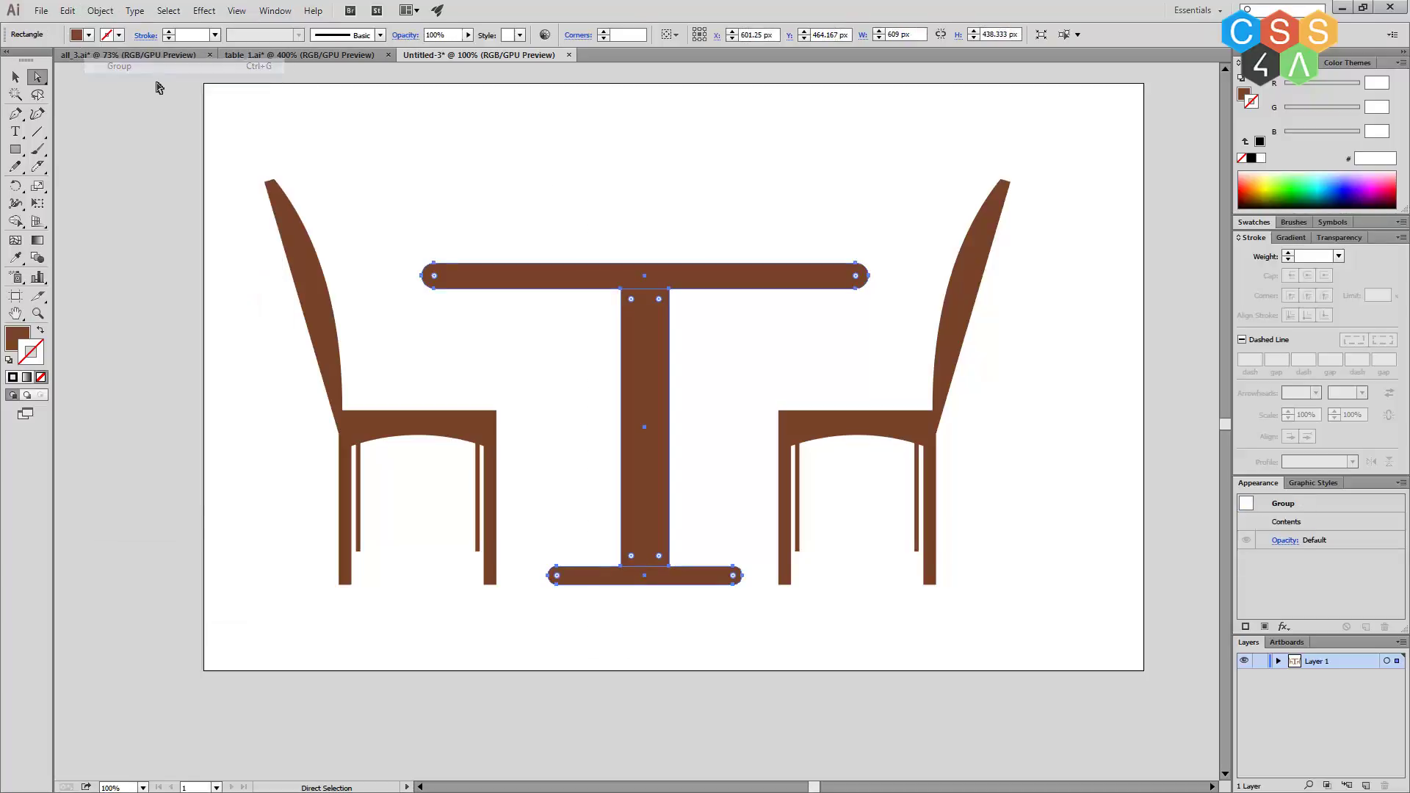
{"action": "left_click", "coordinate": [1013, 611]}
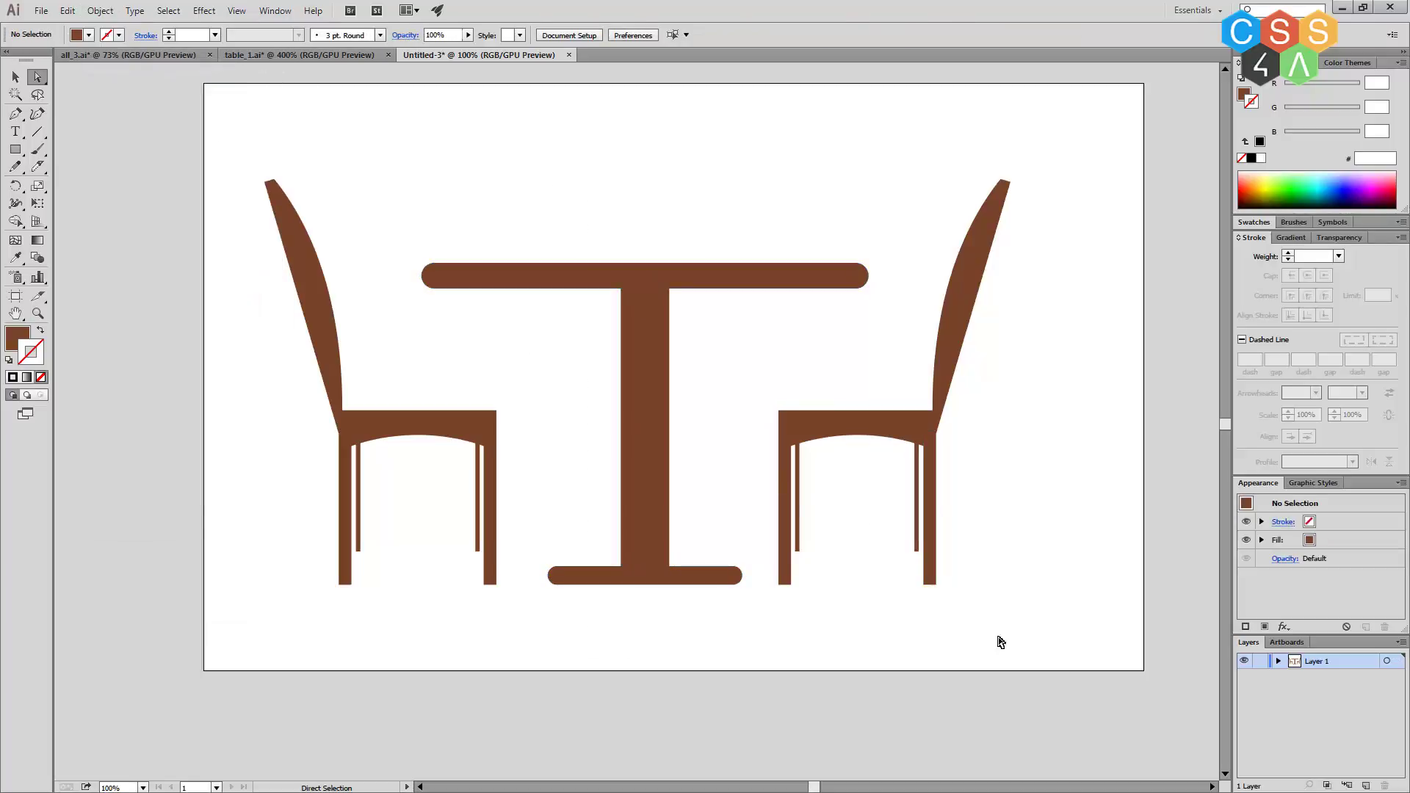
{"action": "left_click_drag", "start_coordinate": [1065, 661], "coordinate": [265, 200]}
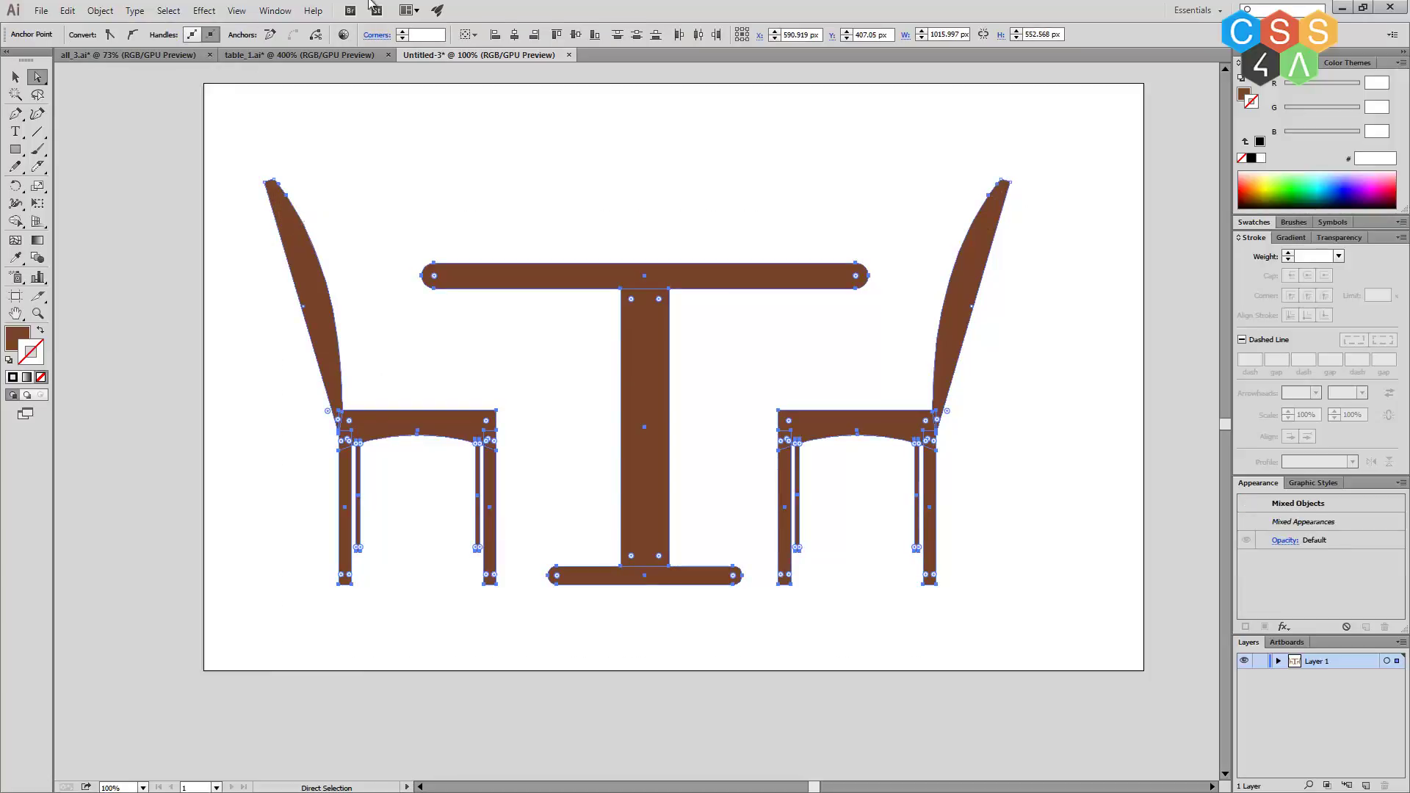
{"action": "left_click", "coordinate": [594, 34]}
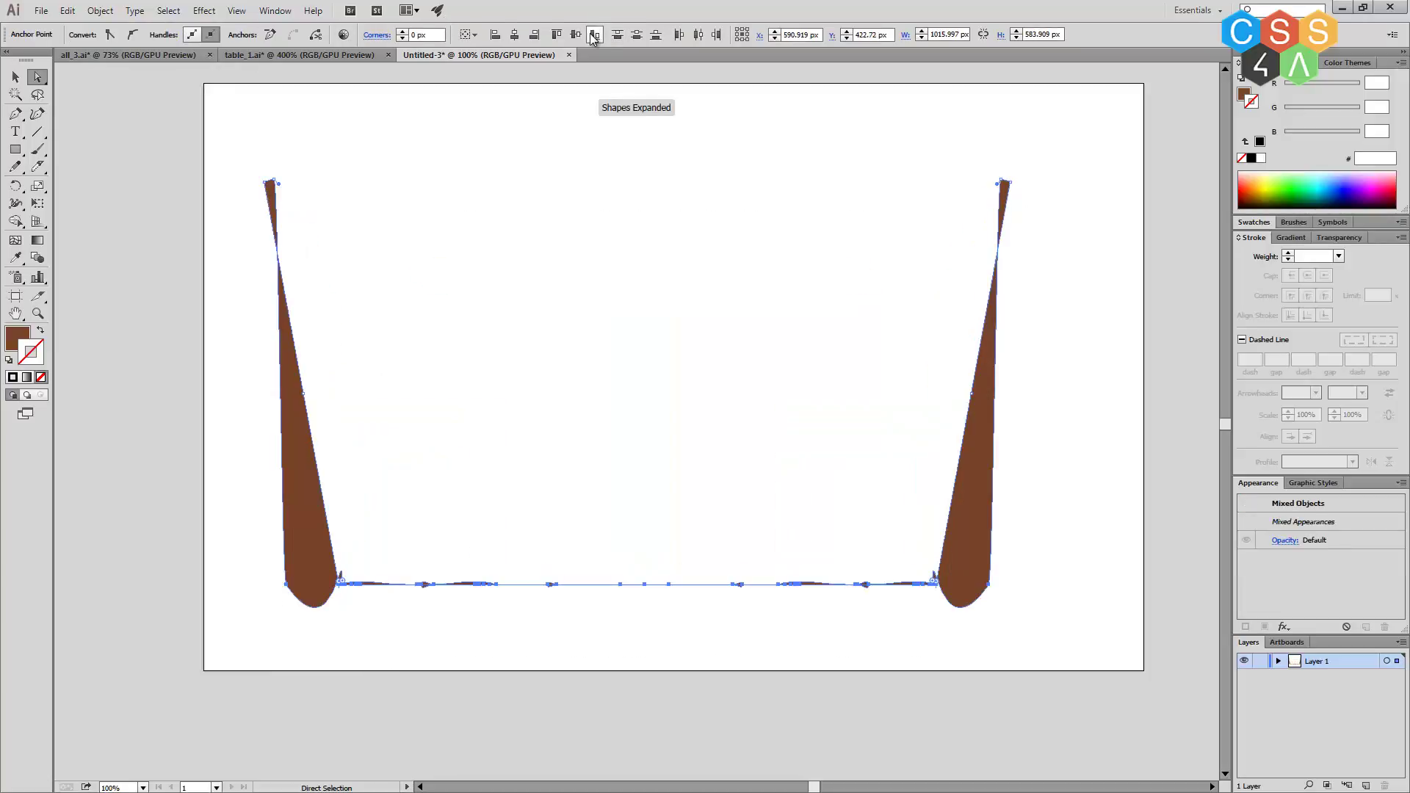
{"action": "key", "text": "ctrl+z"}
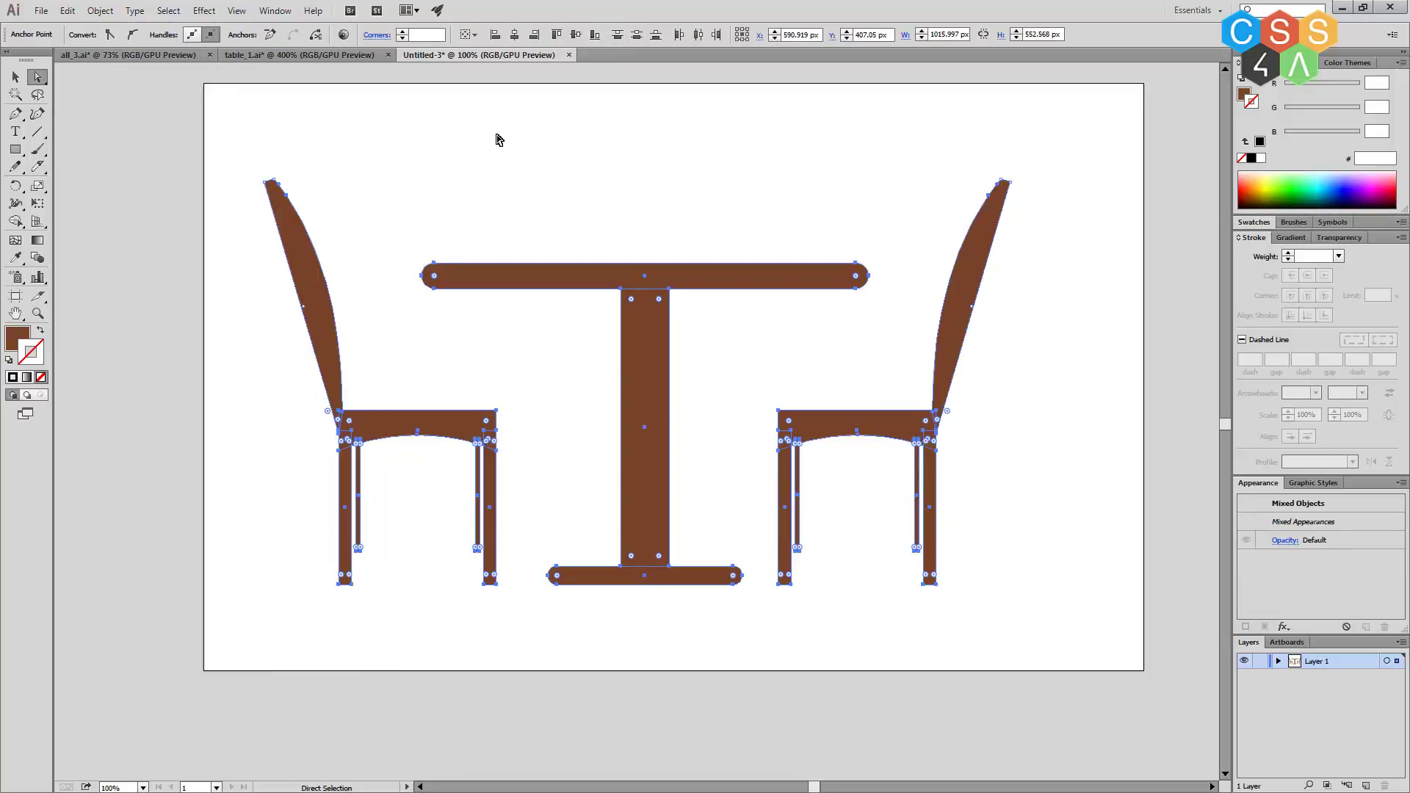
{"action": "left_click", "coordinate": [504, 134]}
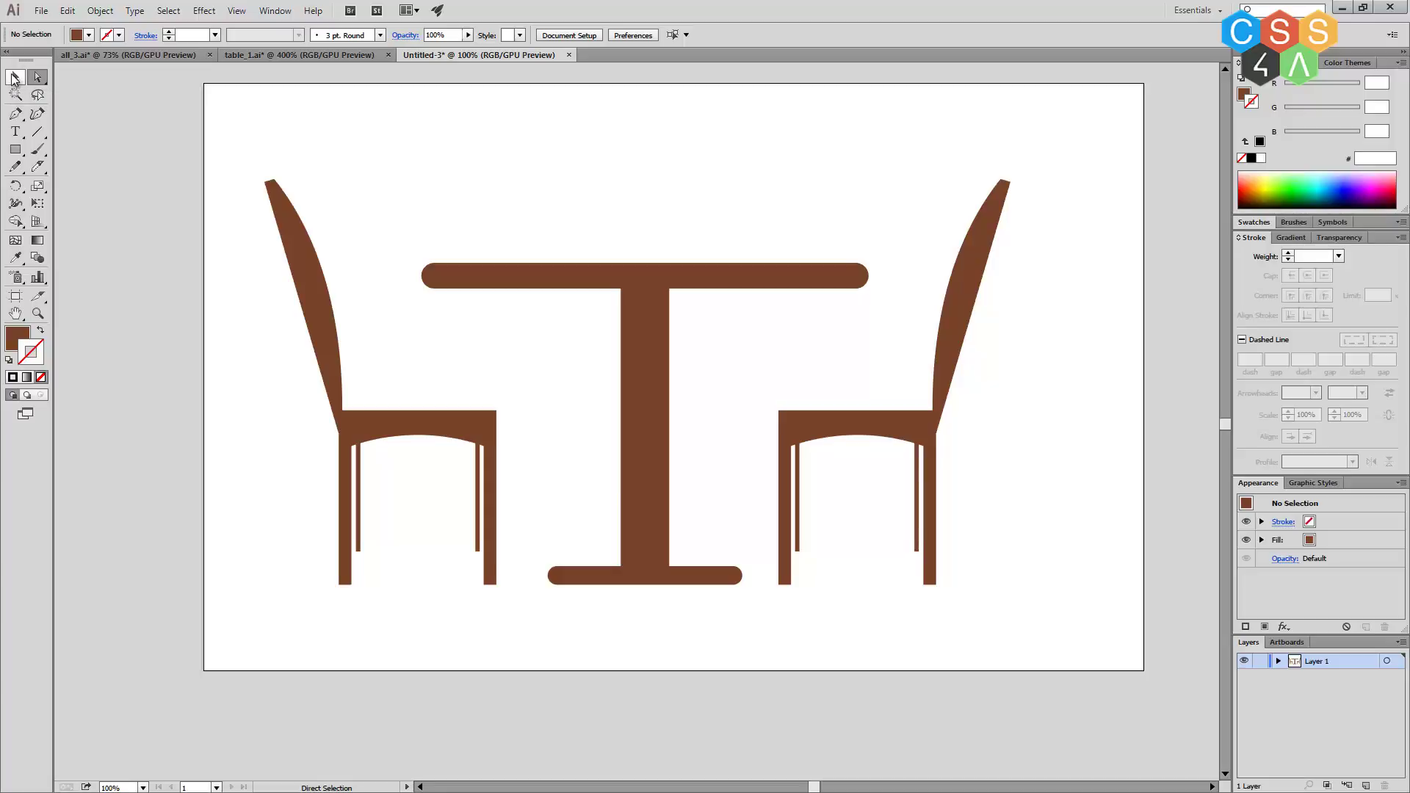
Space the table evenly between the chairs with Horizontal Distribute Center.
{"action": "left_click", "coordinate": [13, 78]}
{"action": "mouse_move", "coordinate": [1019, 611]}
{"action": "left_mouse_down"}
{"action": "mouse_move", "coordinate": [327, 301]}
{"action": "mouse_move", "coordinate": [259, 222]}
{"action": "left_mouse_up"}
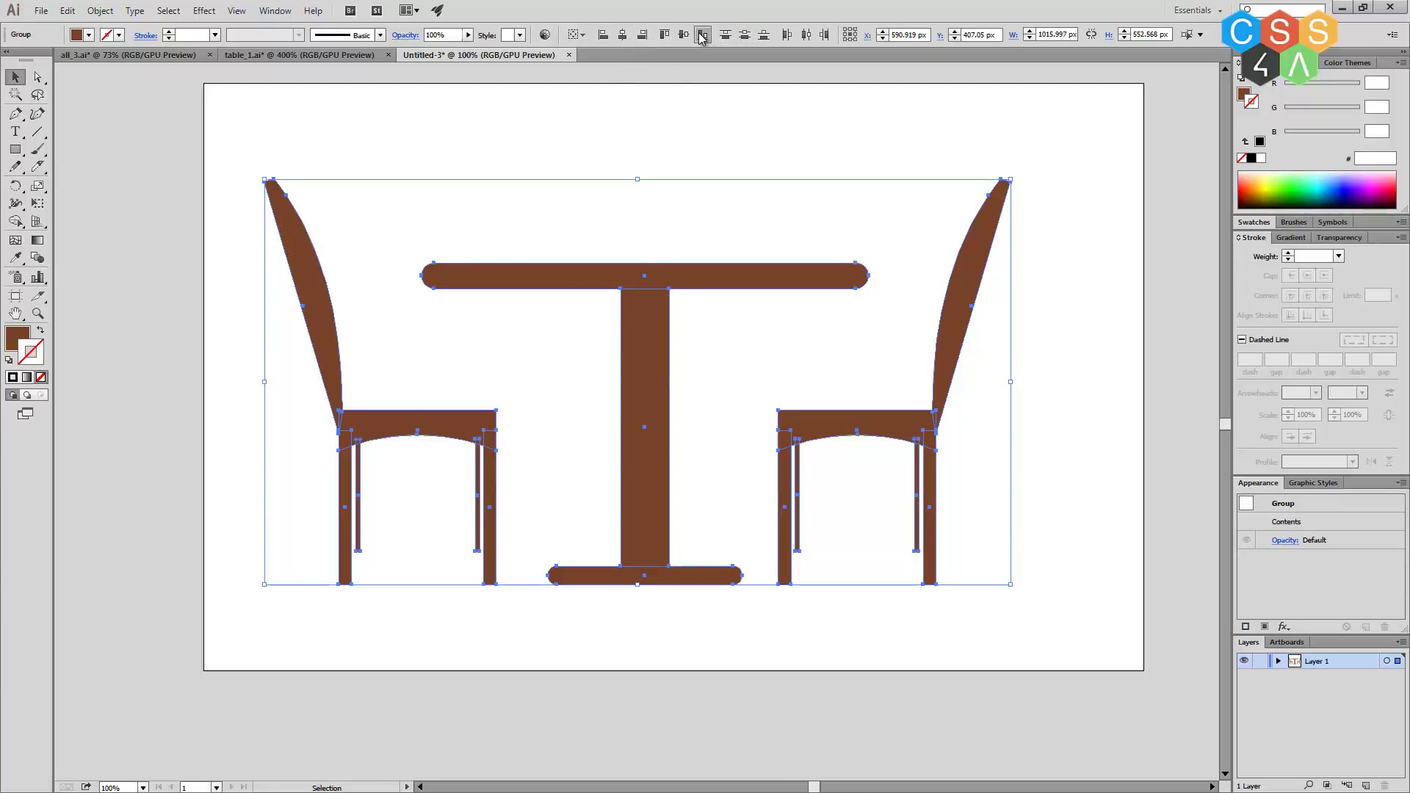
{"action": "left_click", "coordinate": [811, 38]}
{"action": "left_click", "coordinate": [1065, 540]}
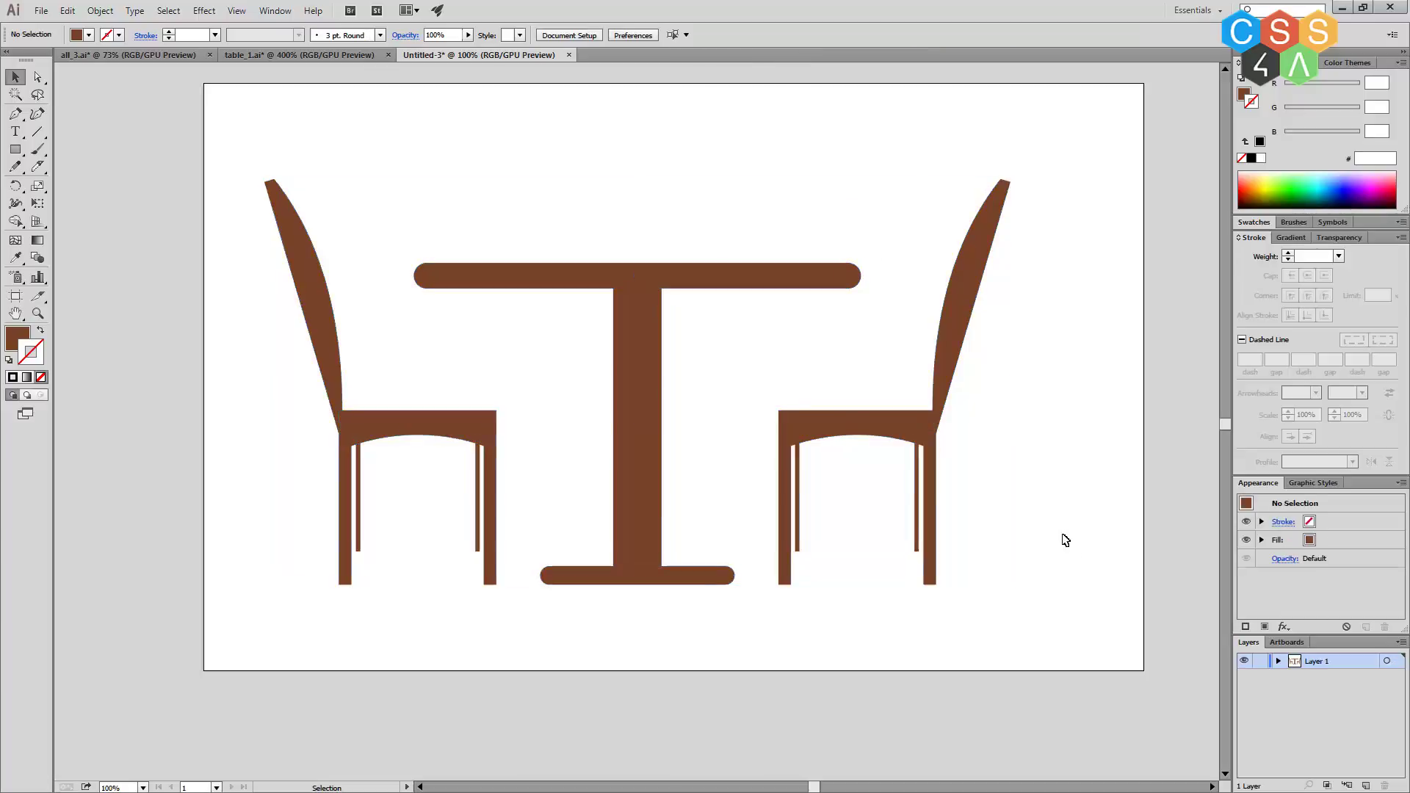
{"action": "scroll", "coordinate": [1056, 540], "scroll_direction": "up", "scroll_amount": 1}
{"action": "scroll", "coordinate": [1056, 540], "scroll_direction": "up", "scroll_amount": 1}
Group the chairs and table into one object and move it slightly right.
{"action": "left_click_drag", "start_coordinate": [1065, 693], "coordinate": [237, 286]}
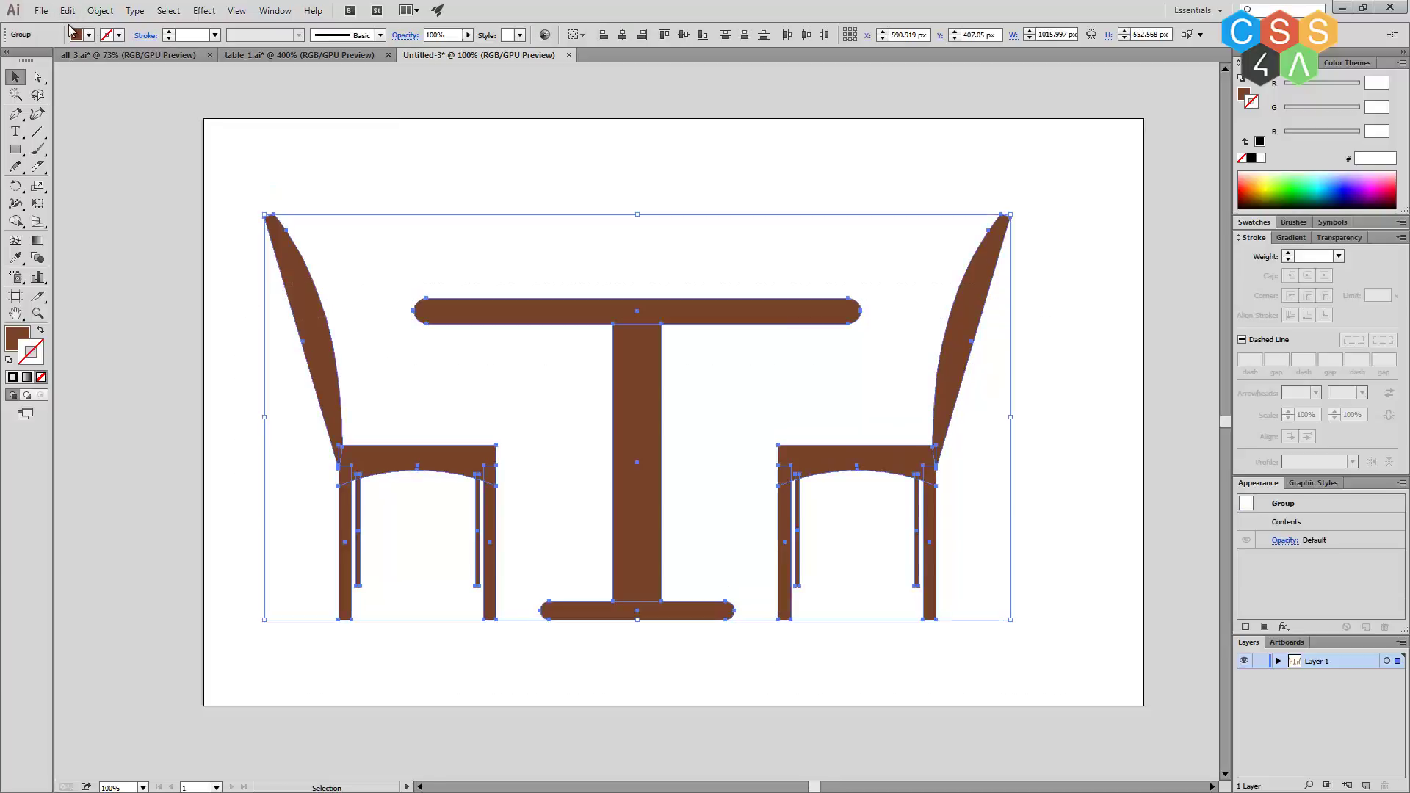
{"action": "left_click", "coordinate": [100, 11]}
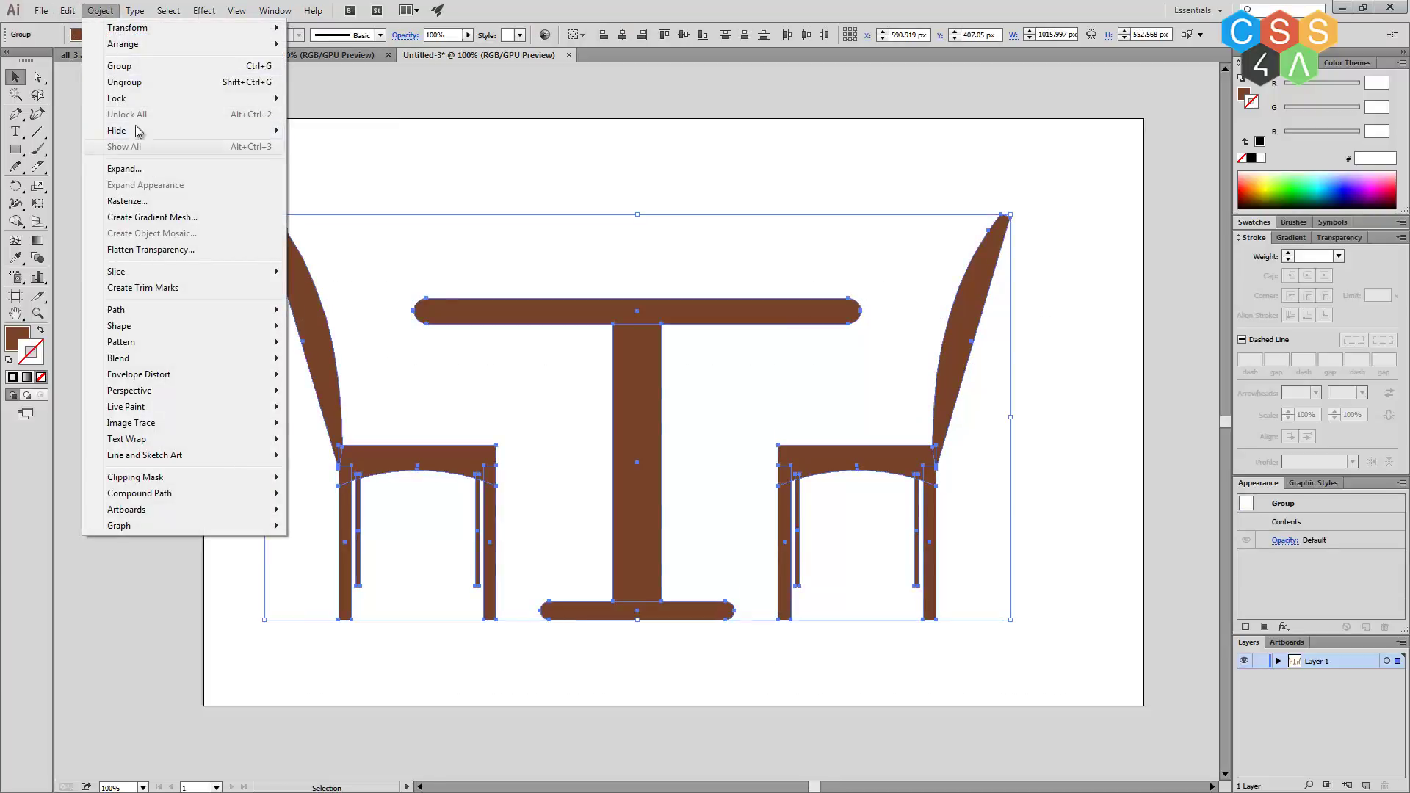
{"action": "left_click", "coordinate": [130, 67]}
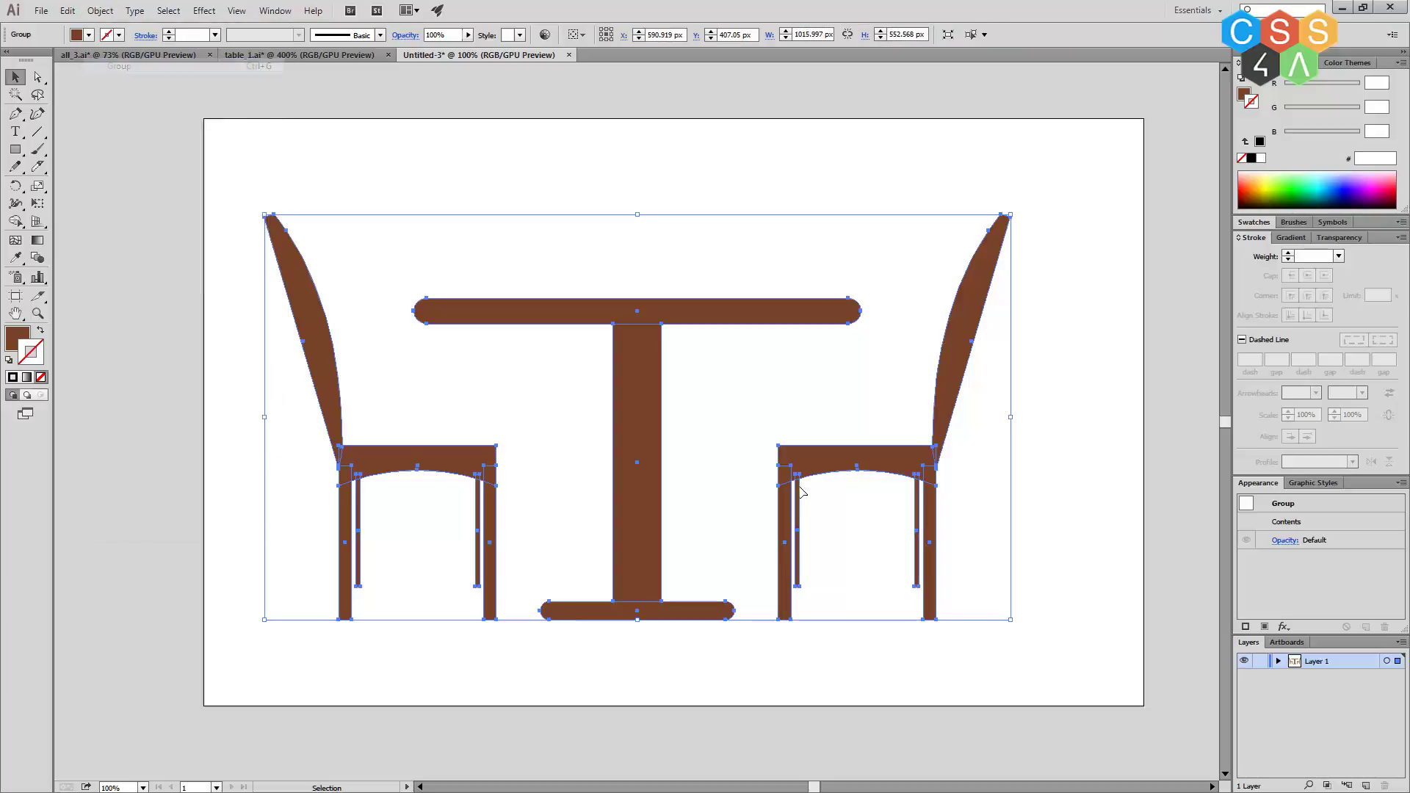
{"action": "left_click", "coordinate": [1070, 513]}
{"action": "left_click", "coordinate": [649, 484]}
{"action": "left_click_drag", "start_coordinate": [650, 484], "coordinate": [685, 479]}
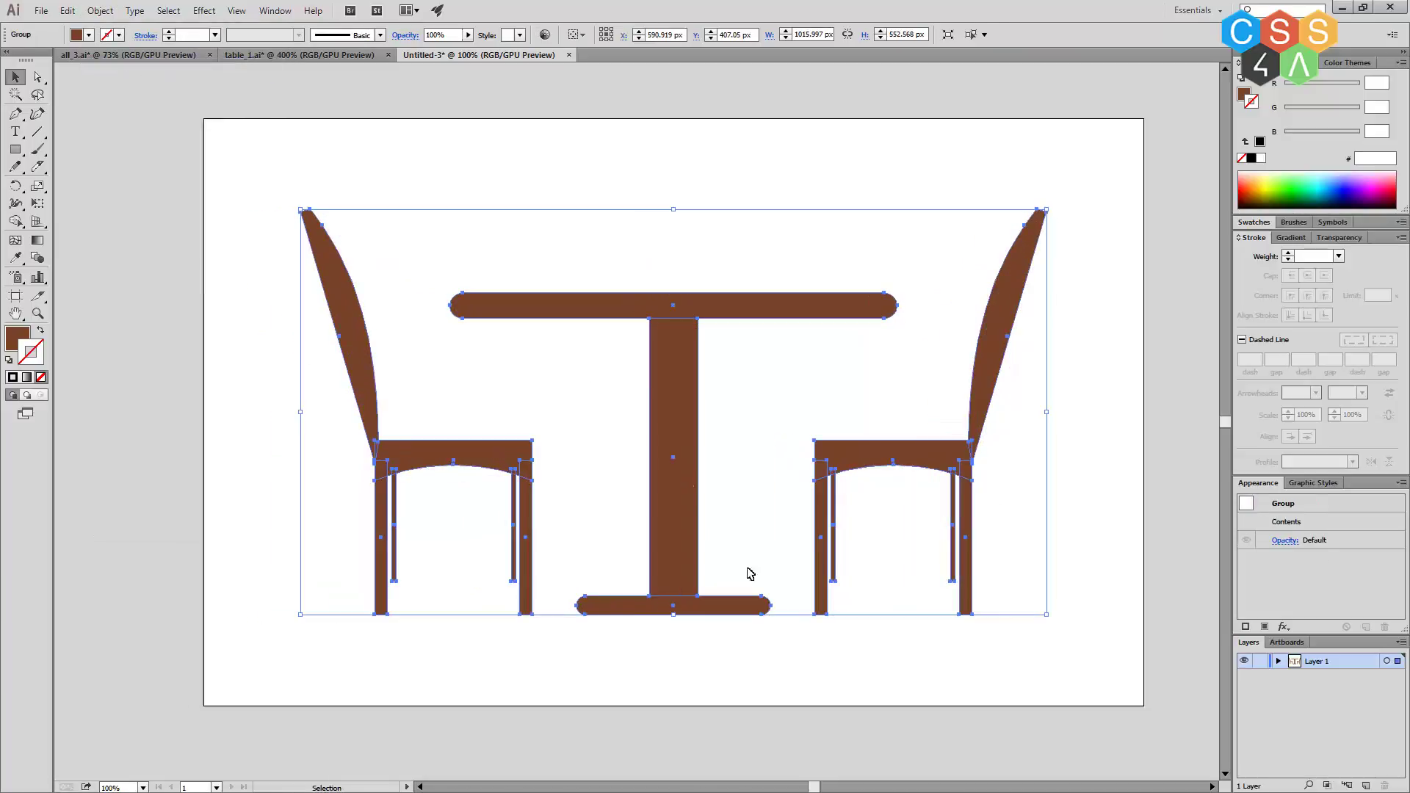
{"action": "left_click", "coordinate": [949, 610]}
{"action": "scroll", "coordinate": [948, 610], "scroll_direction": "down", "scroll_amount": 5}
{"action": "scroll", "coordinate": [948, 609], "scroll_direction": "up", "scroll_amount": 5}
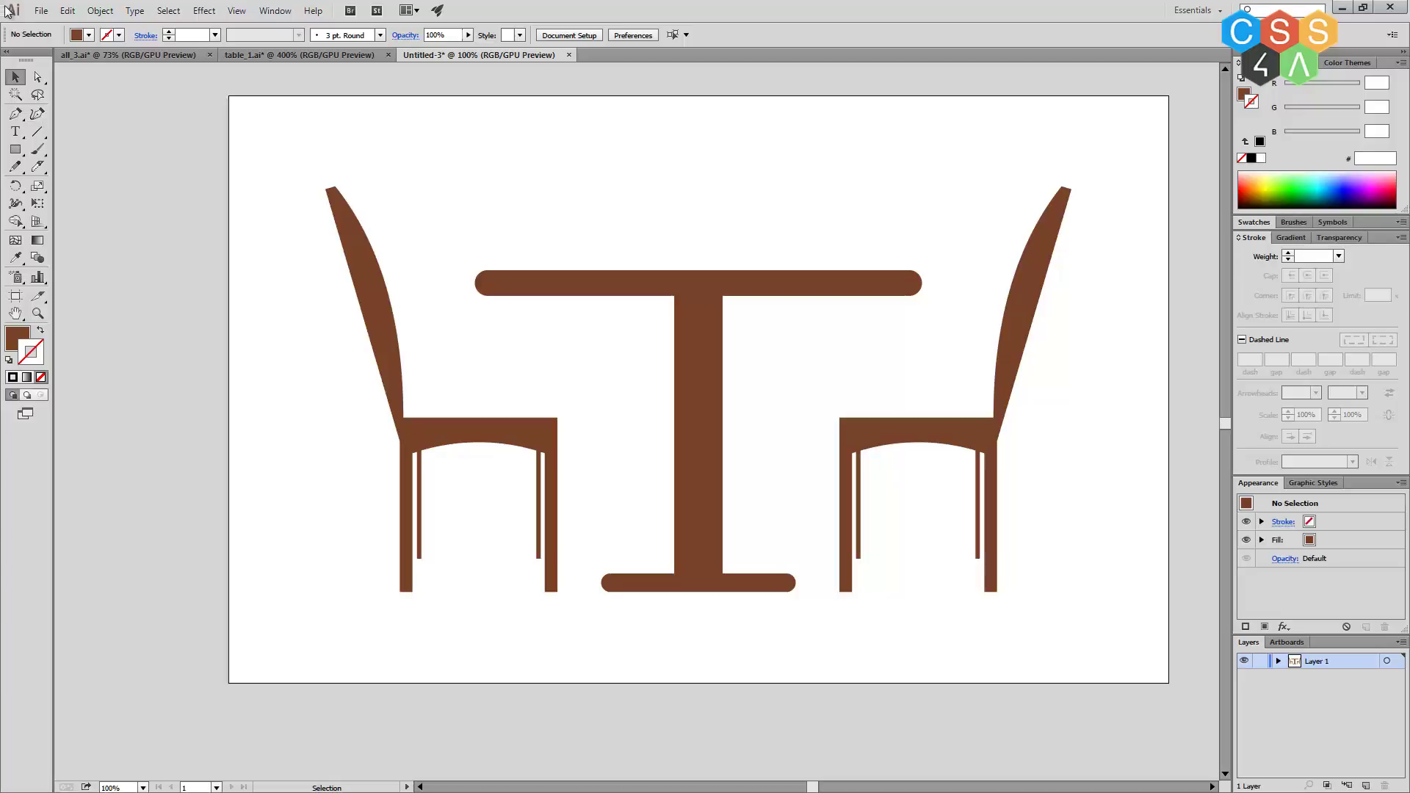
Float the Pathfinder panel over the canvas and switch to the all_3.ai street scene.
{"action": "left_click", "coordinate": [270, 11]}
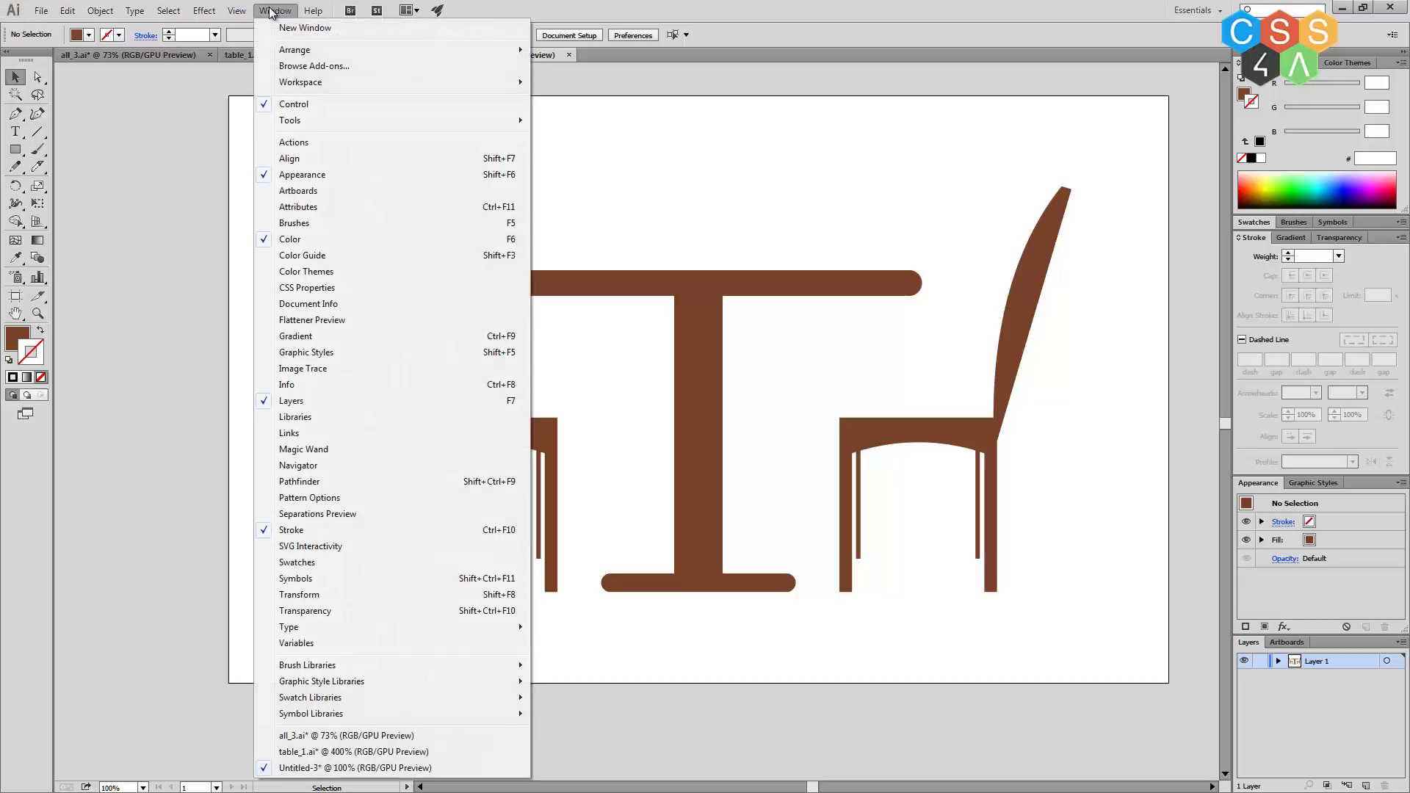
{"action": "left_click", "coordinate": [301, 482]}
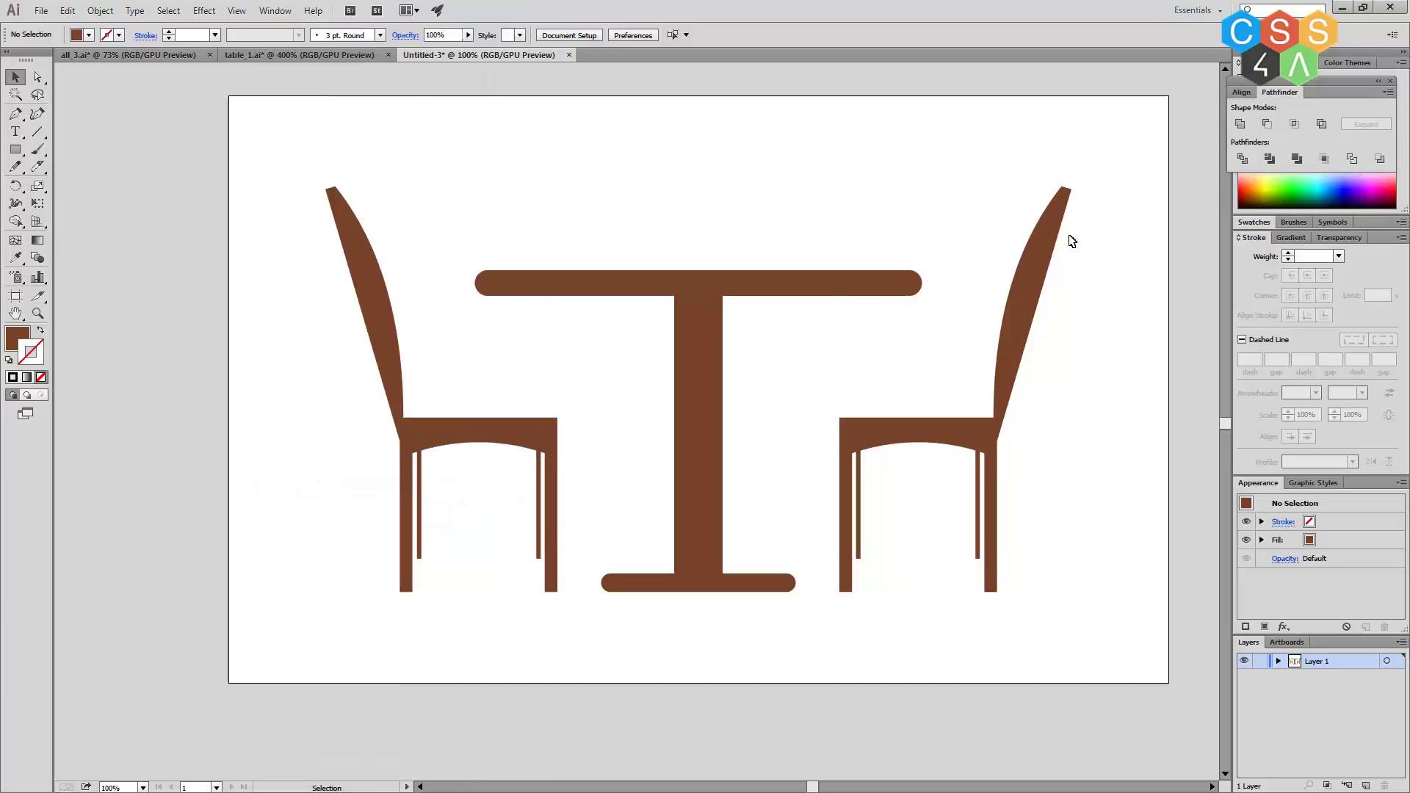
{"action": "left_click_drag", "start_coordinate": [1293, 88], "coordinate": [911, 87]}
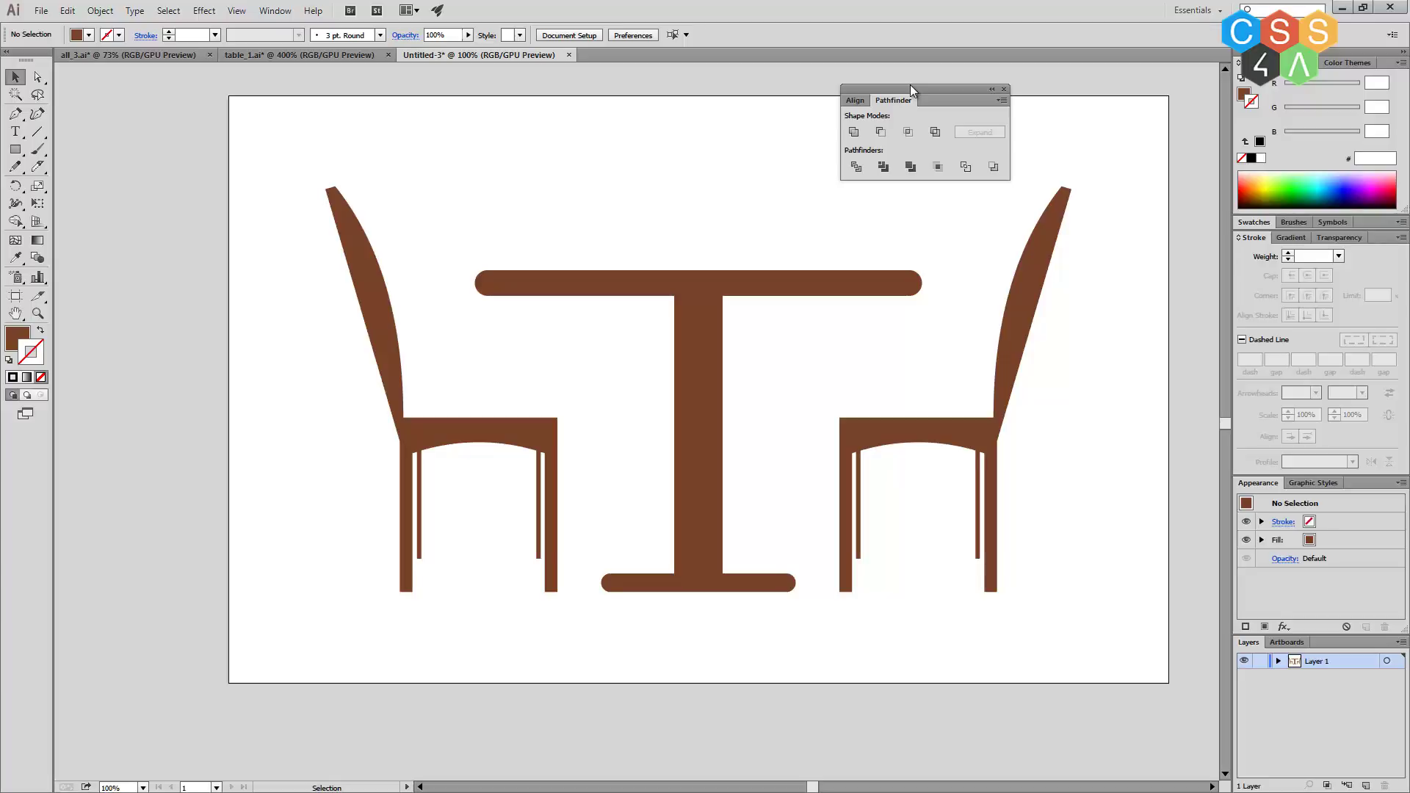
{"action": "left_click", "coordinate": [238, 57]}
{"action": "left_click", "coordinate": [131, 54]}
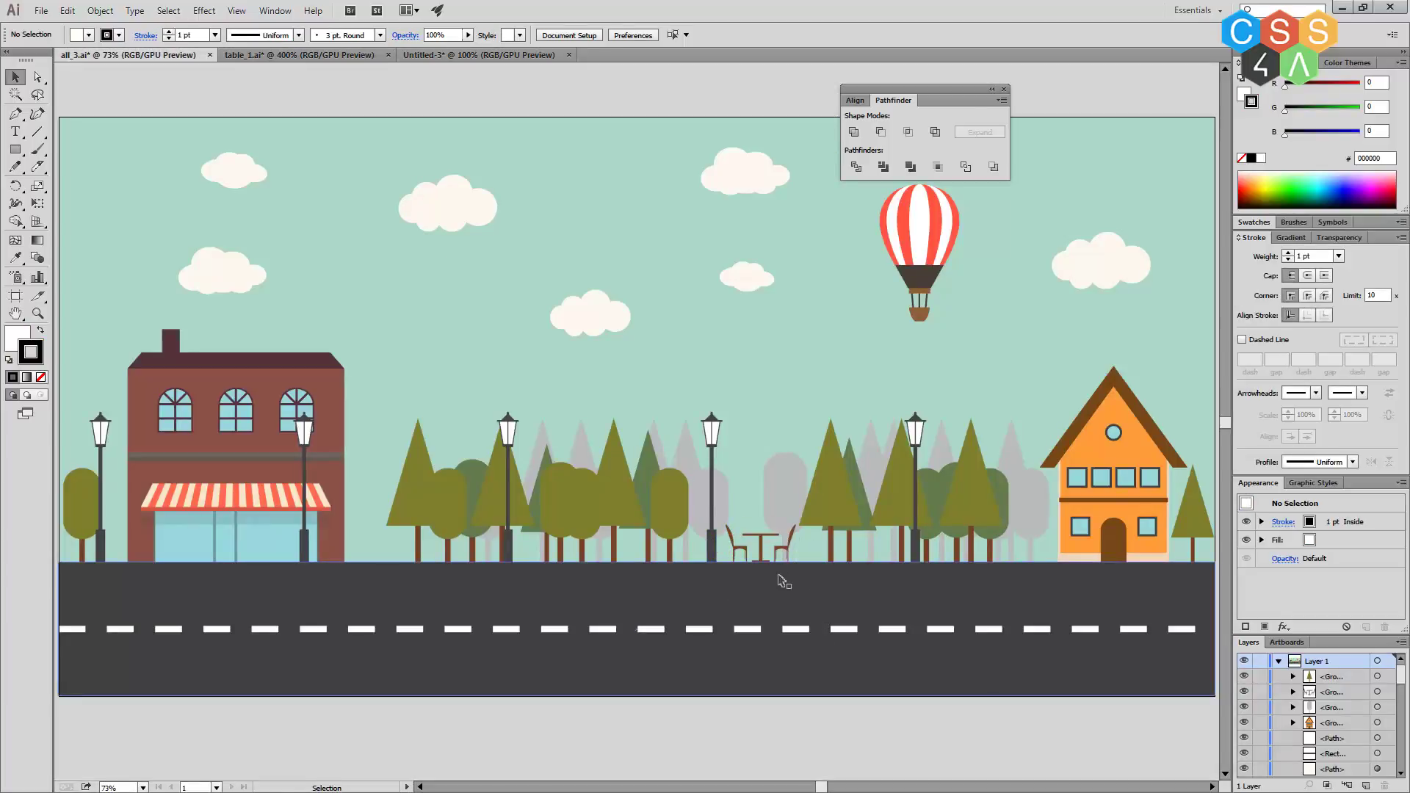
Drag the café chairs-and-table group along the street, then return it to its original spot.
{"action": "left_click_drag", "start_coordinate": [770, 540], "coordinate": [771, 561]}
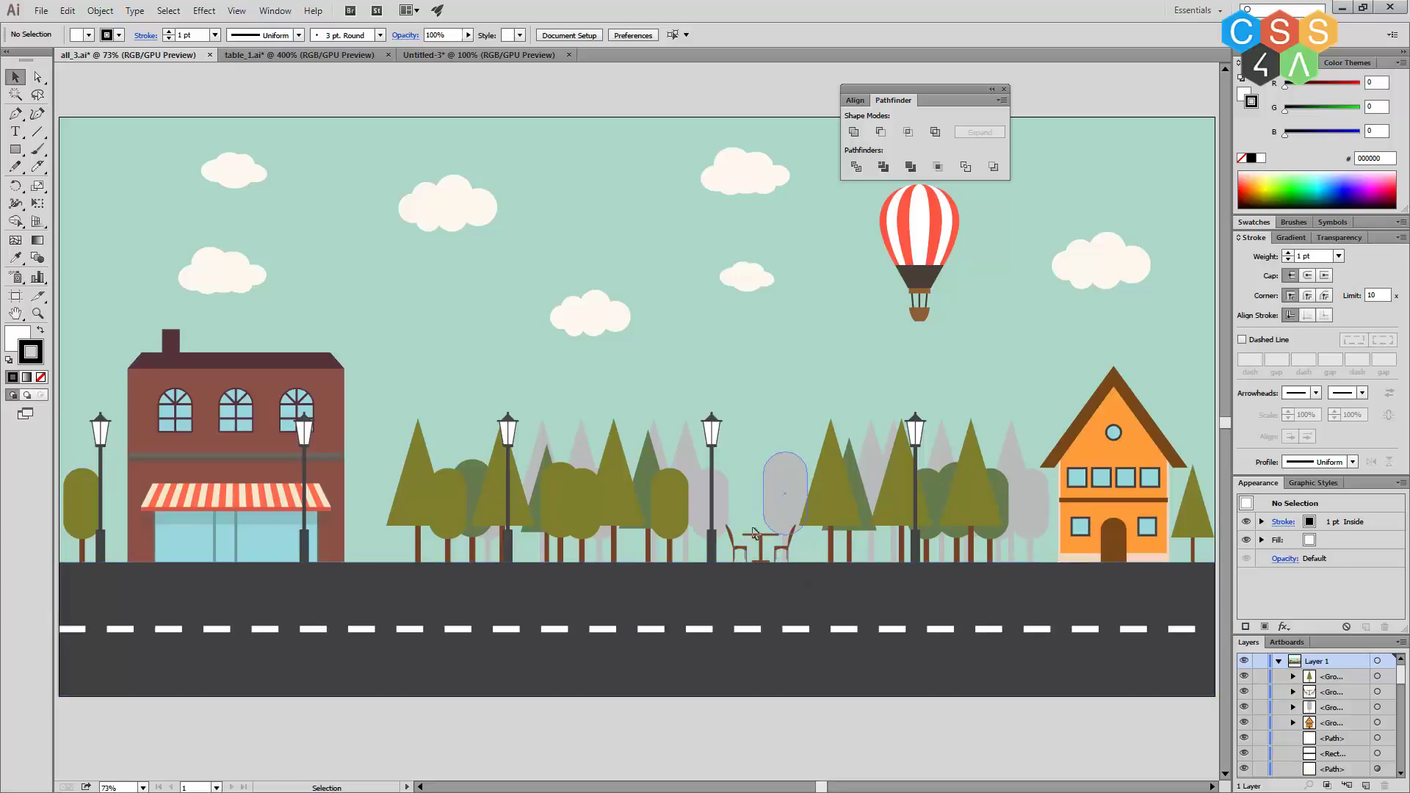
{"action": "left_click_drag", "start_coordinate": [772, 561], "coordinate": [768, 535]}
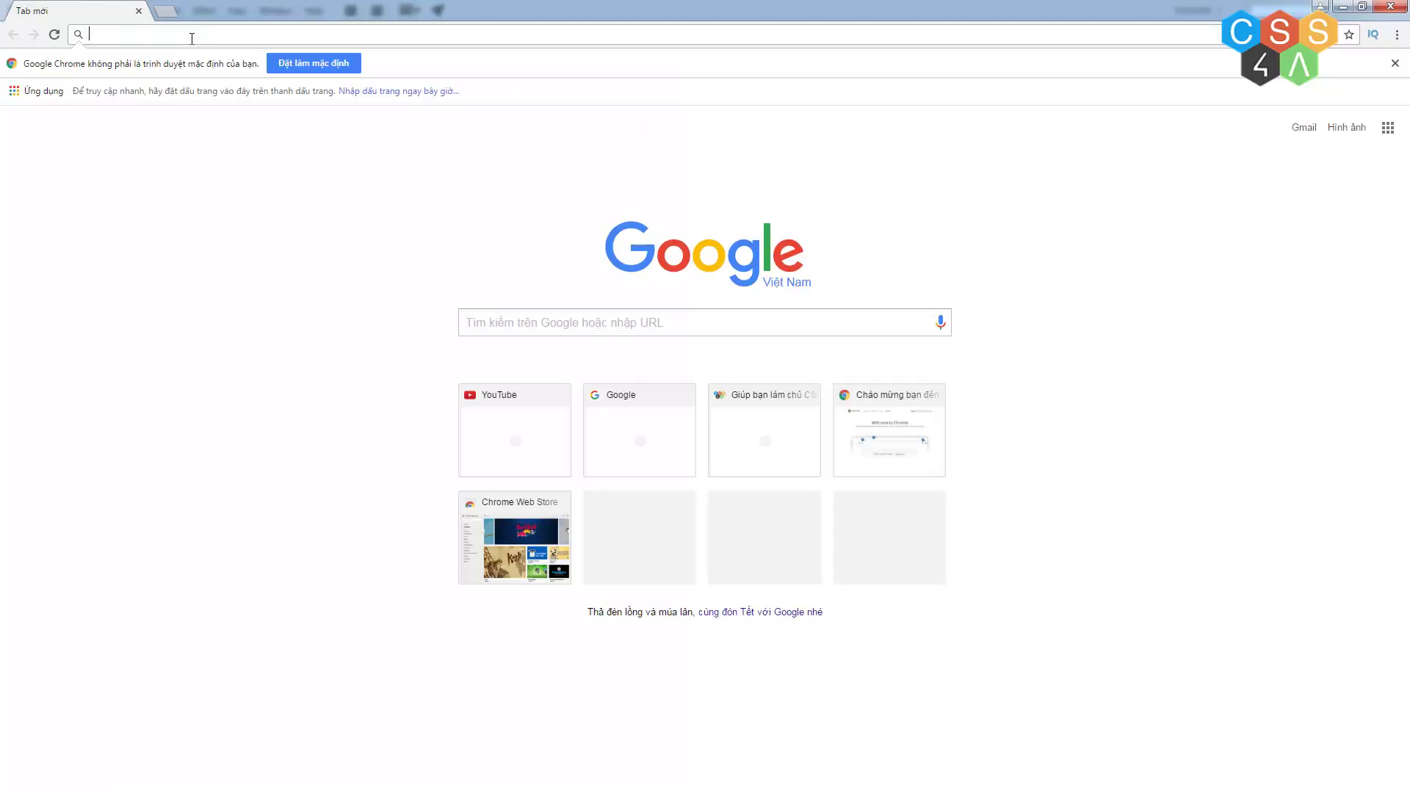
Load css4all.com in Chrome and scroll down its home page.
{"action": "type", "text": "css"}
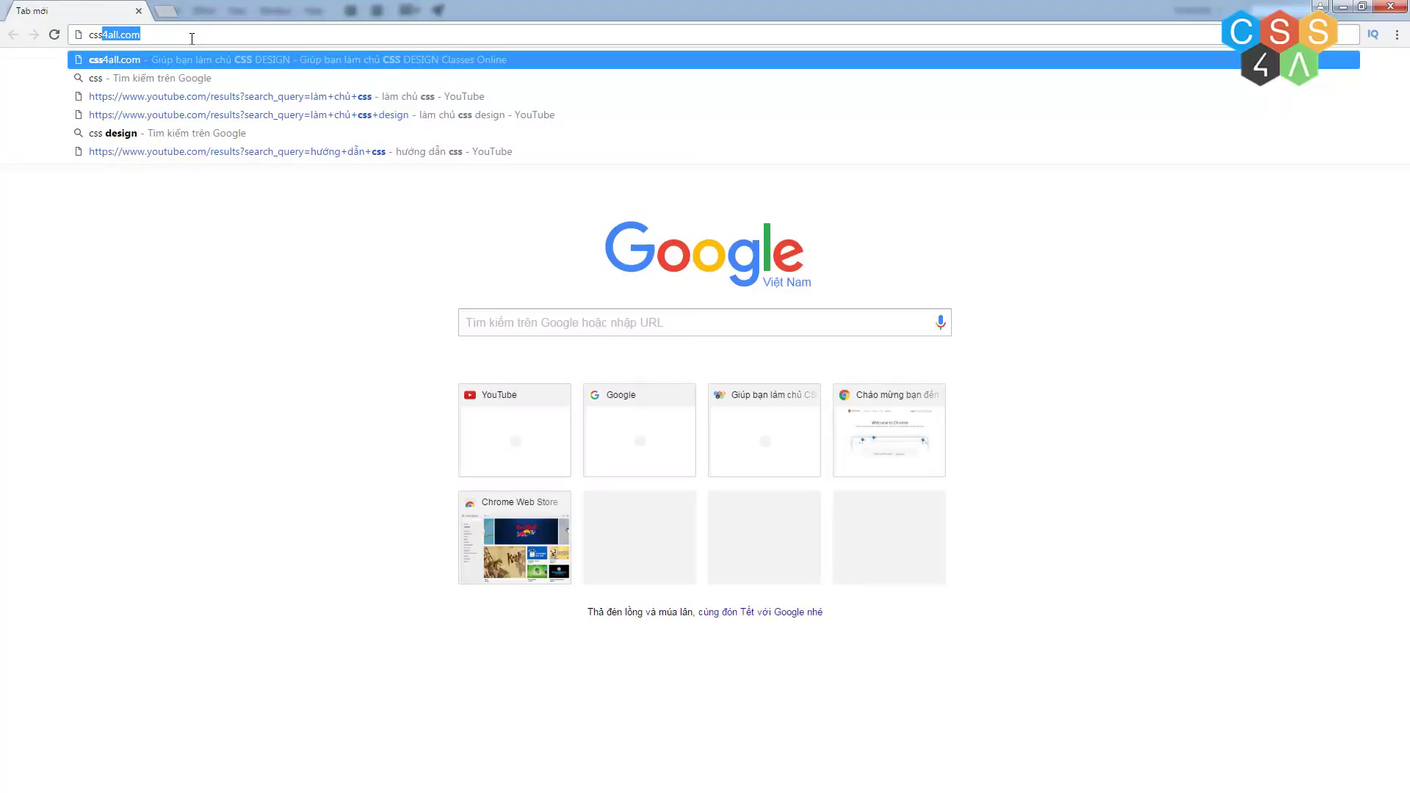
{"action": "type", "text": "4a"}
{"action": "key", "text": "Delete"}
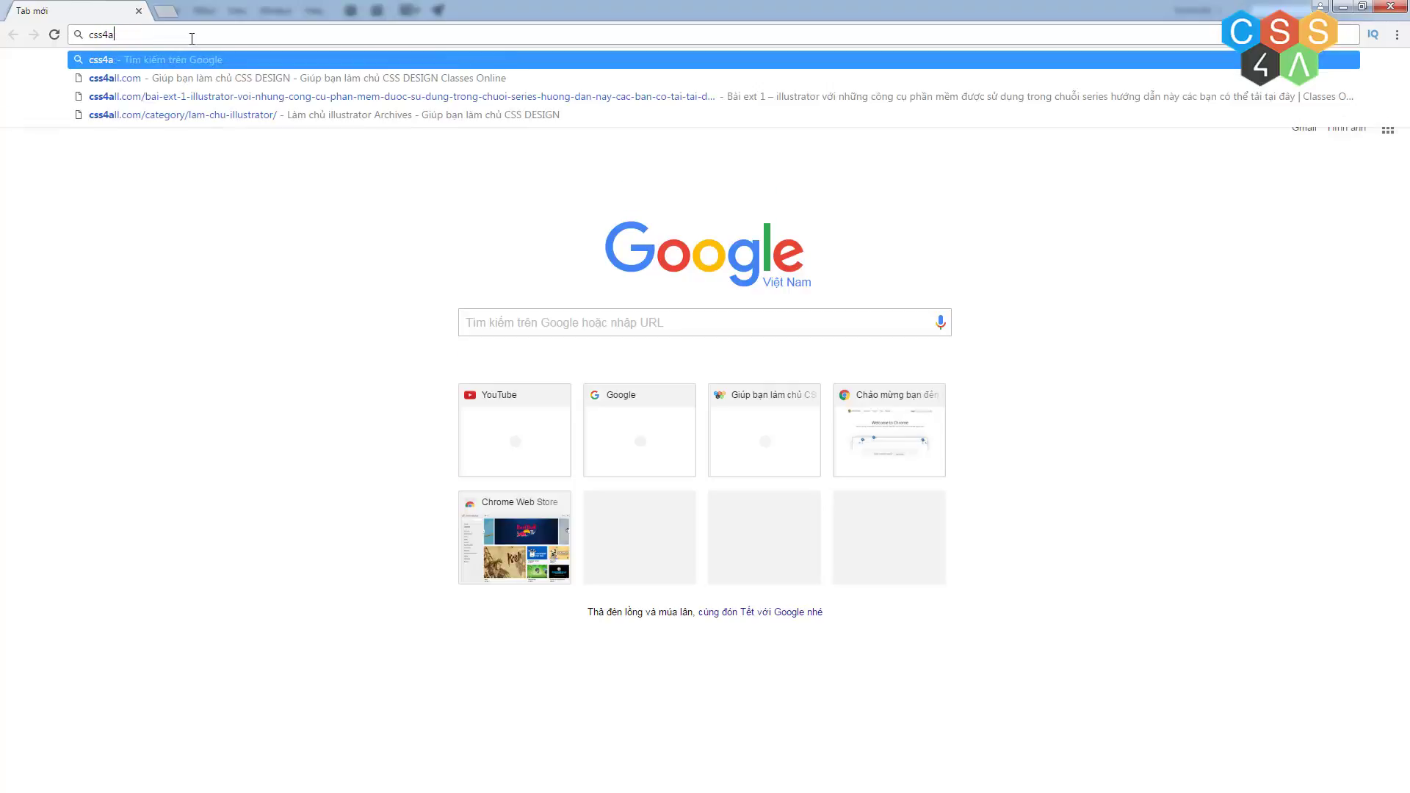
{"action": "type", "text": "ll.com"}
{"action": "key", "text": "Return"}
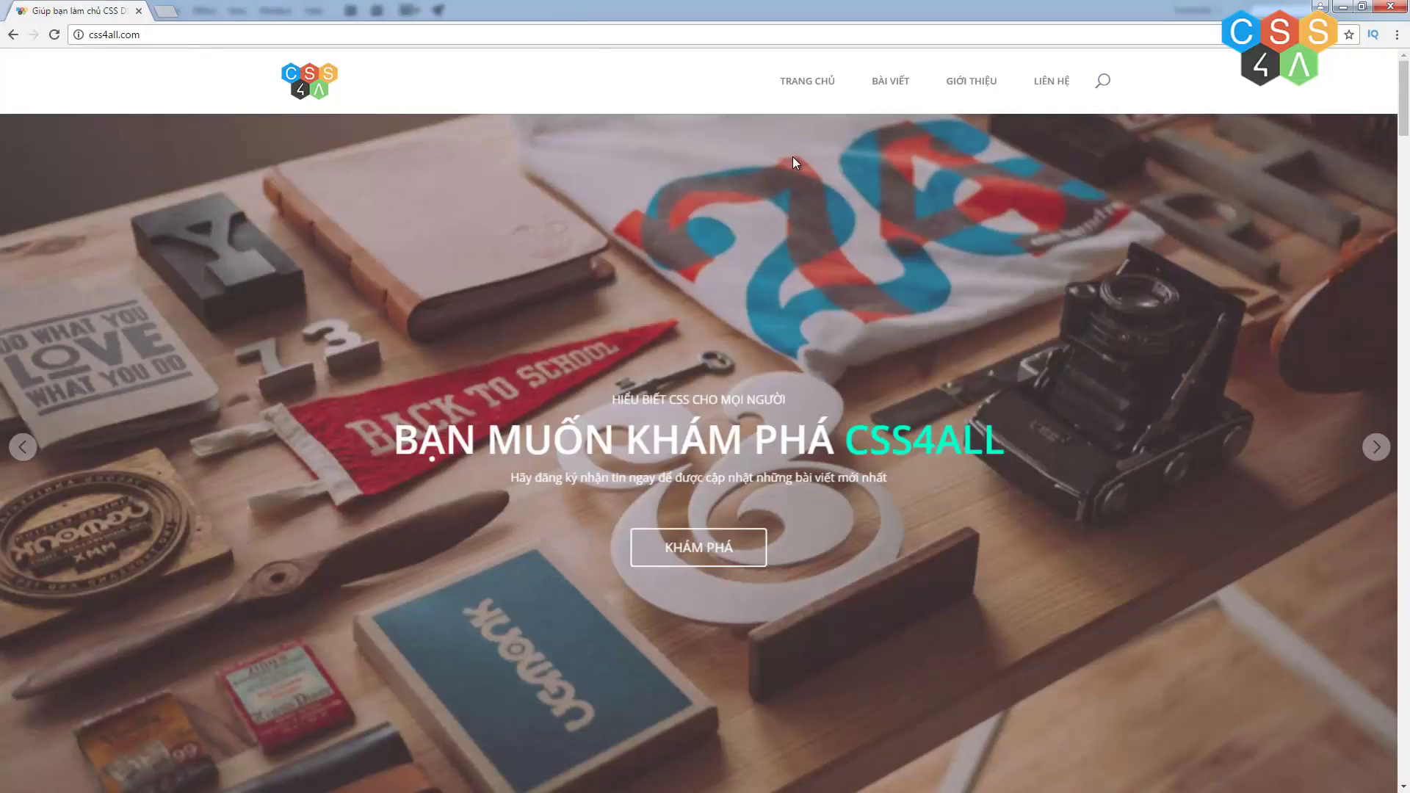
{"action": "scroll", "coordinate": [792, 157], "scroll_direction": "down", "scroll_amount": 5}
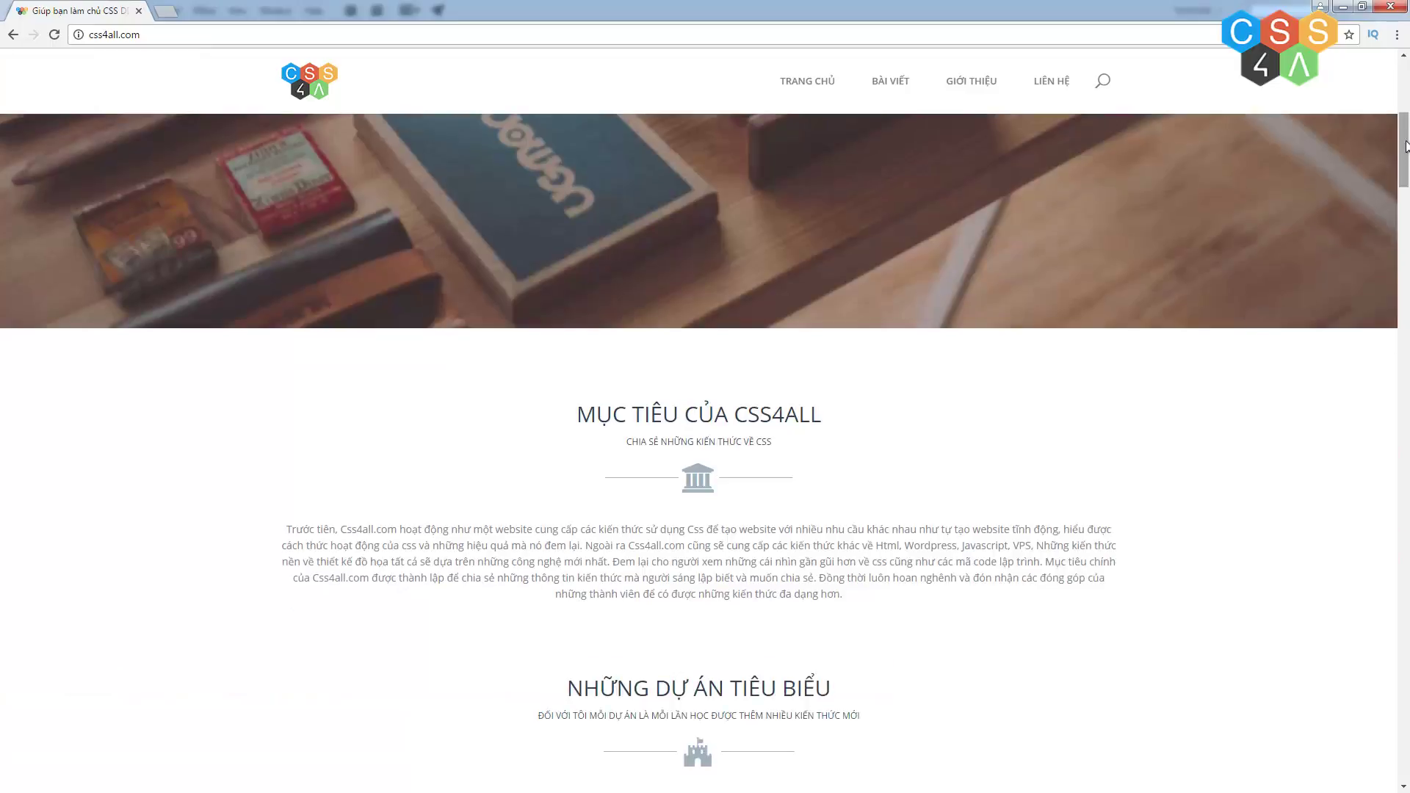
{"action": "mouse_move", "coordinate": [1405, 142]}
{"action": "left_mouse_down"}
{"action": "mouse_move", "coordinate": [1405, 764]}
{"action": "mouse_move", "coordinate": [1406, 99]}
{"action": "mouse_move", "coordinate": [1405, 150]}
{"action": "left_mouse_up"}
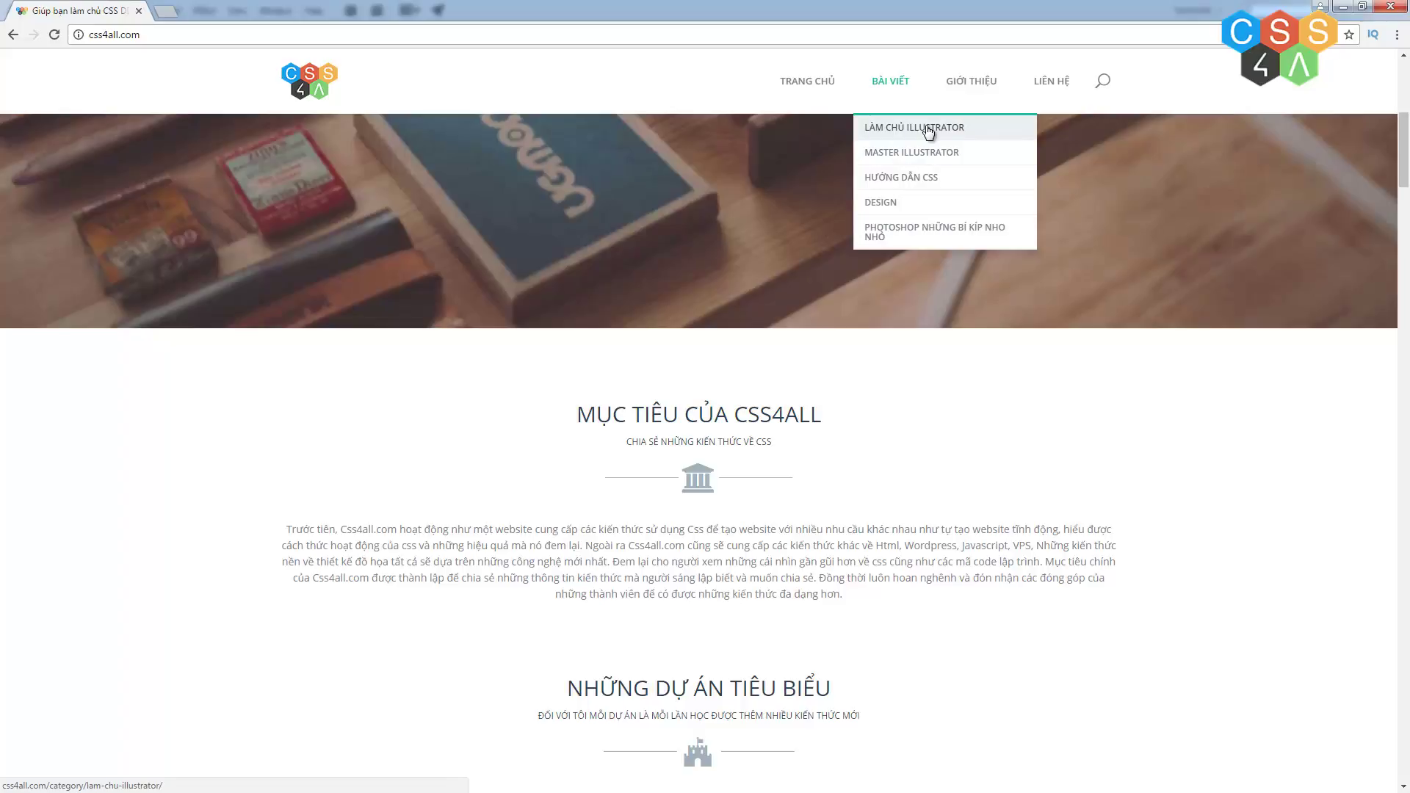
Browse the Làm chủ Illustrator and Design categories, then minimize Chrome to show the street scene.
{"action": "left_click", "coordinate": [929, 129]}
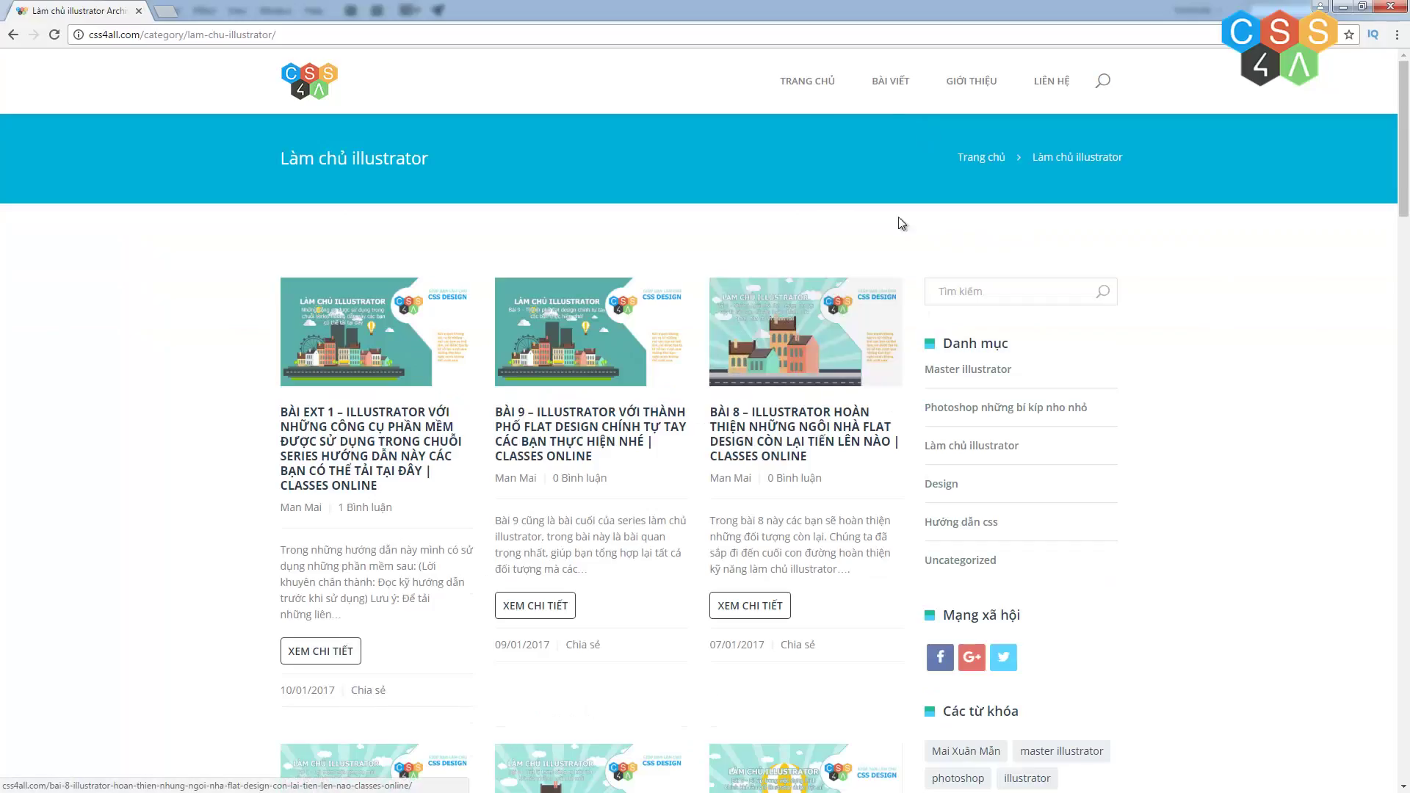
{"action": "scroll", "coordinate": [874, 367], "scroll_direction": "down", "scroll_amount": 10}
{"action": "scroll", "coordinate": [876, 371], "scroll_direction": "down", "scroll_amount": 6}
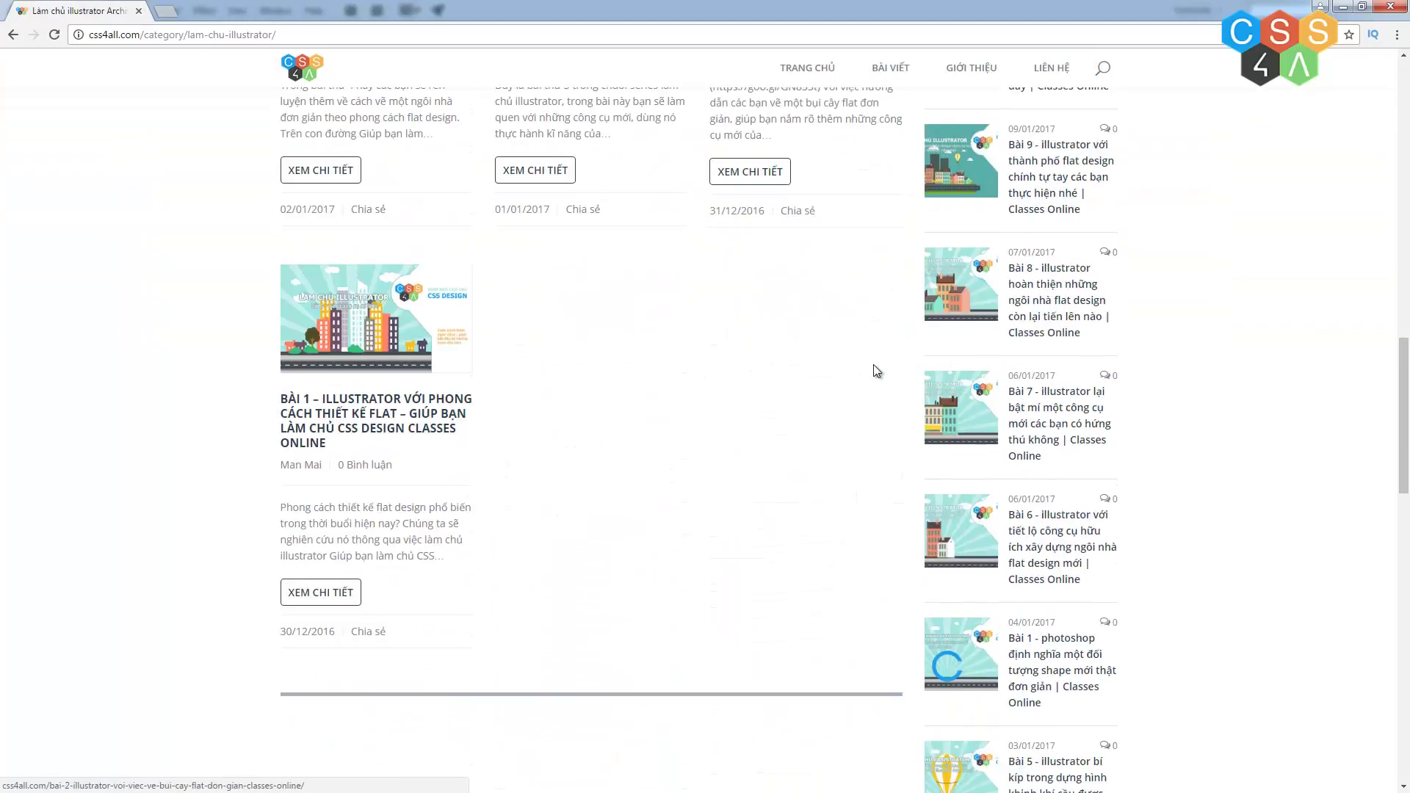
{"action": "scroll", "coordinate": [877, 371], "scroll_direction": "up", "scroll_amount": 3}
{"action": "scroll", "coordinate": [877, 371], "scroll_direction": "up", "scroll_amount": 8}
{"action": "scroll", "coordinate": [876, 371], "scroll_direction": "up", "scroll_amount": 6}
{"action": "scroll", "coordinate": [874, 371], "scroll_direction": "up", "scroll_amount": 1}
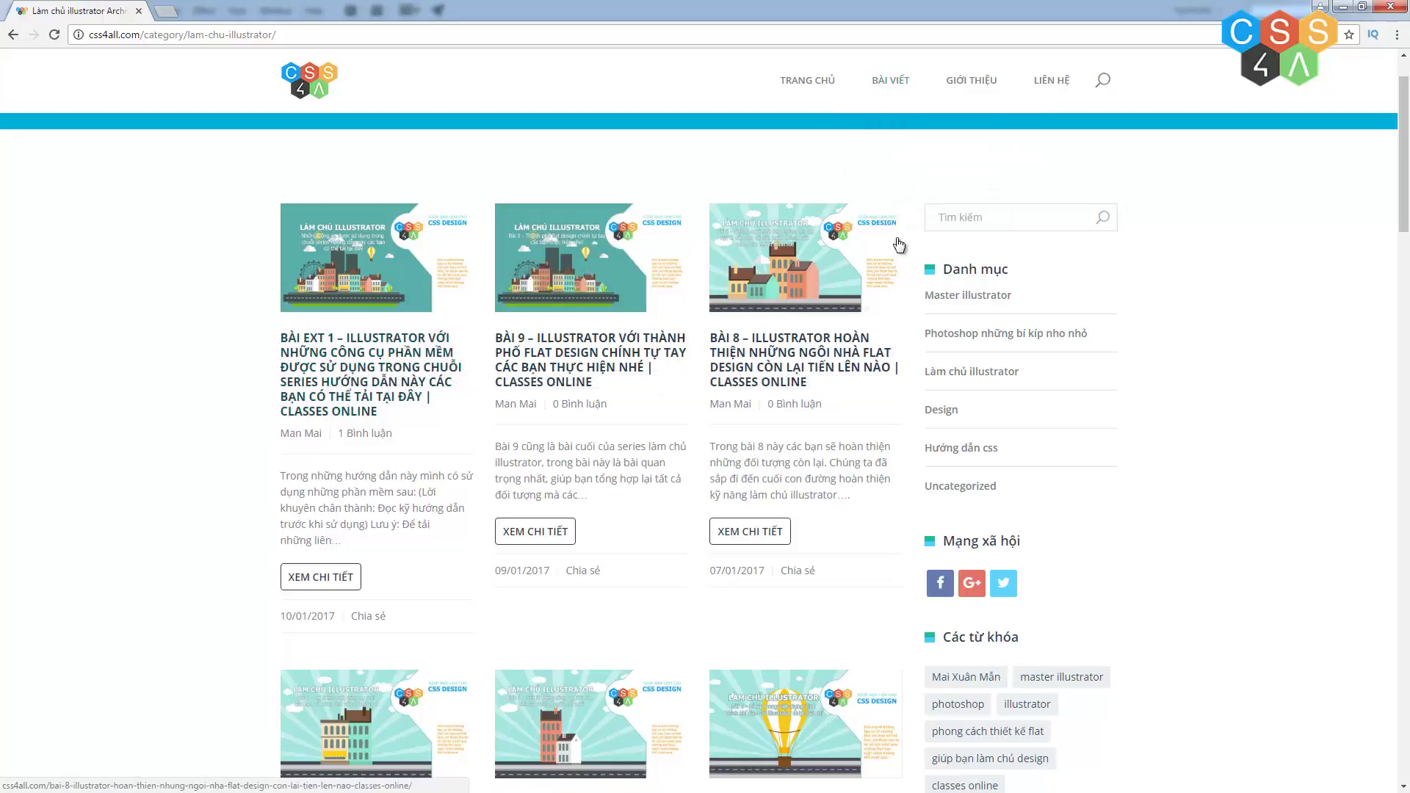
{"action": "left_click", "coordinate": [892, 210]}
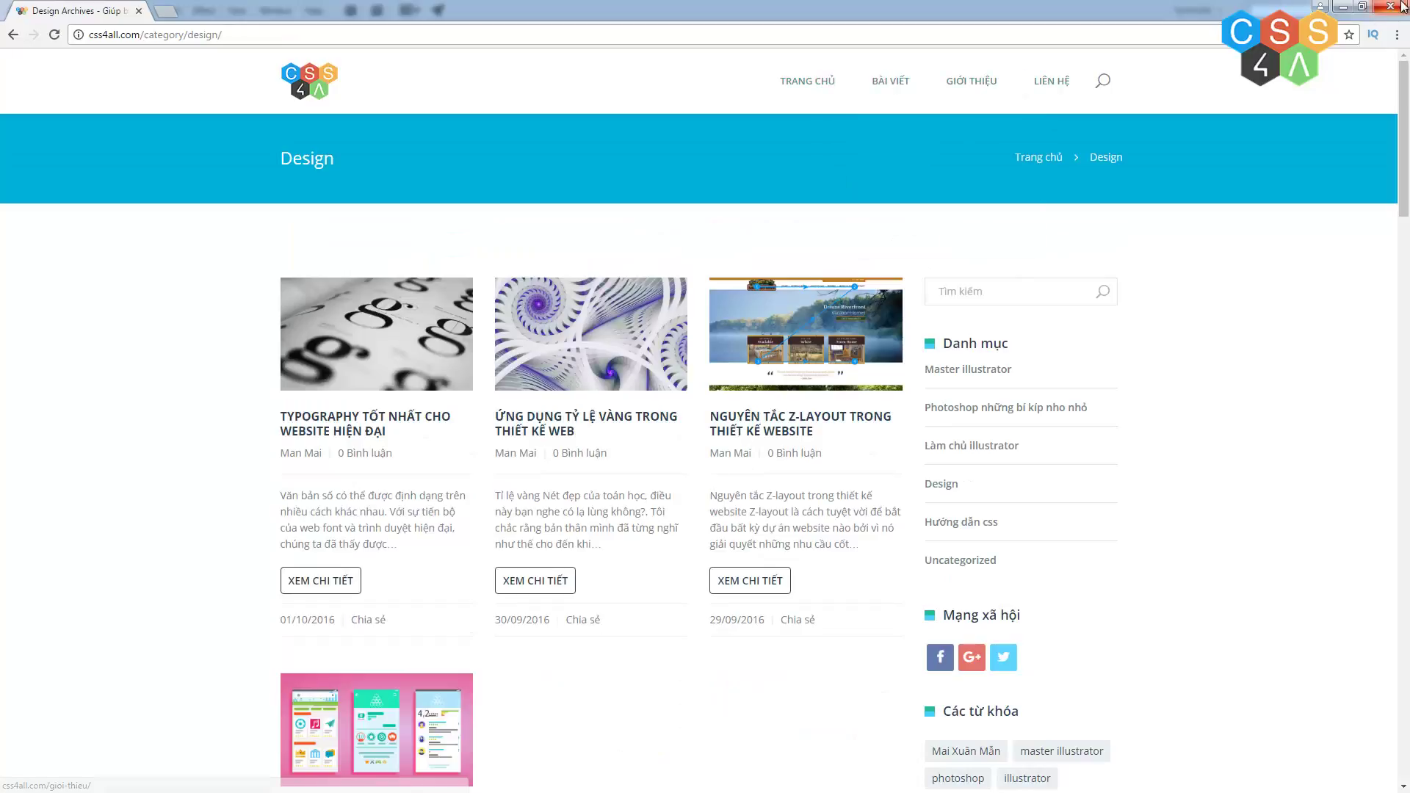
{"action": "left_click", "coordinate": [1338, 8]}
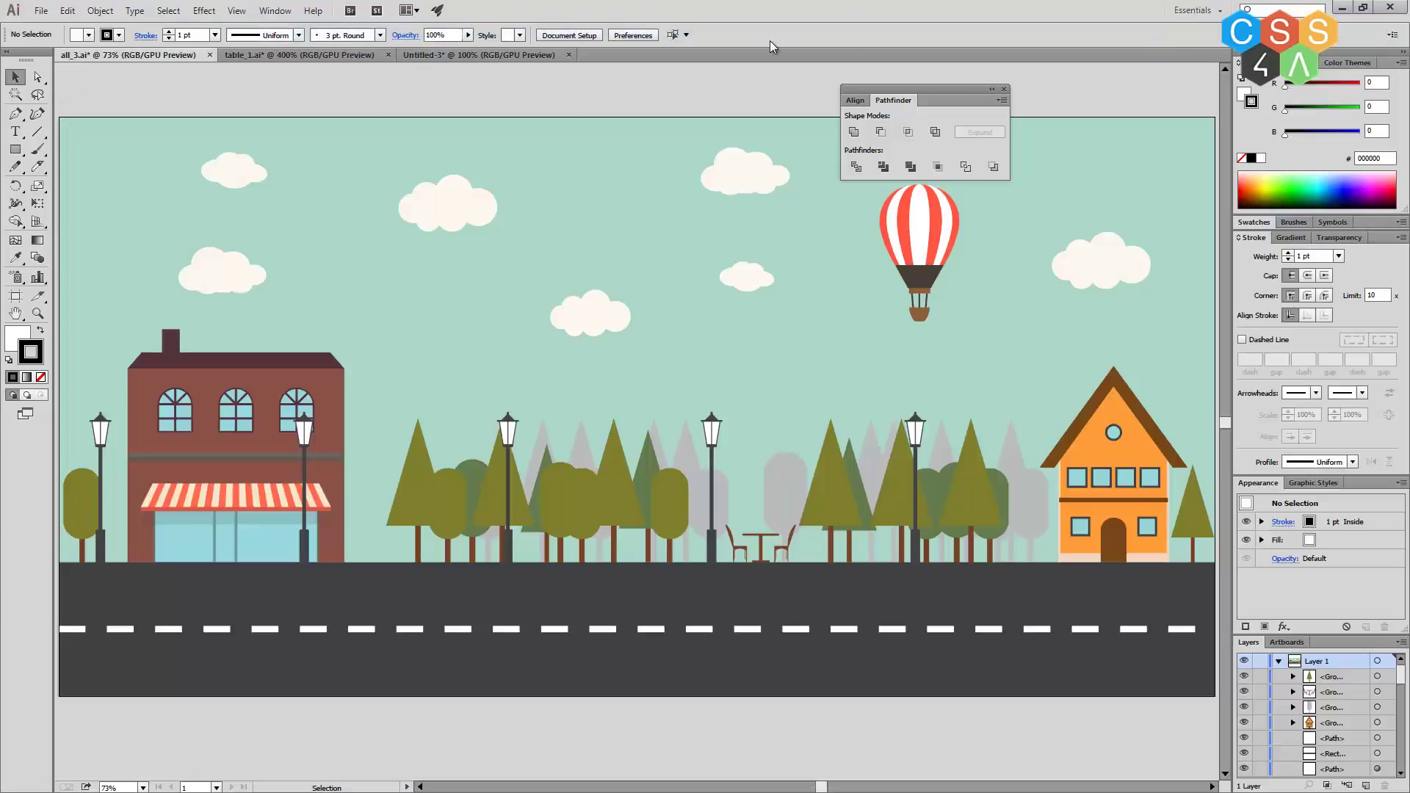